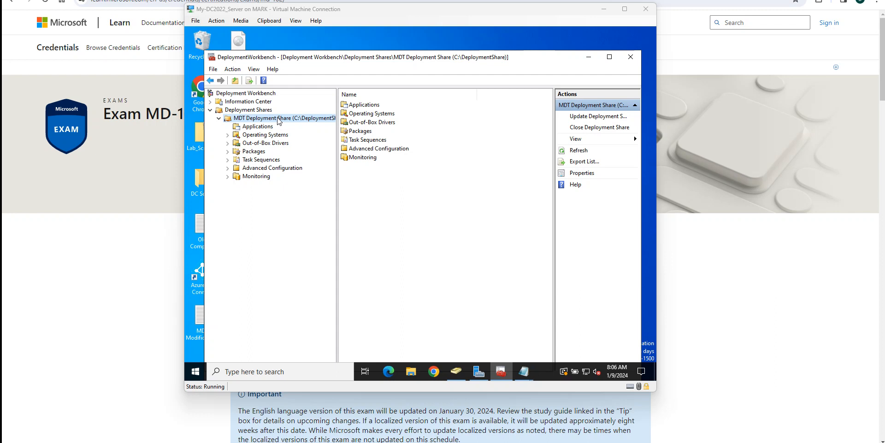
right_click(279, 121)
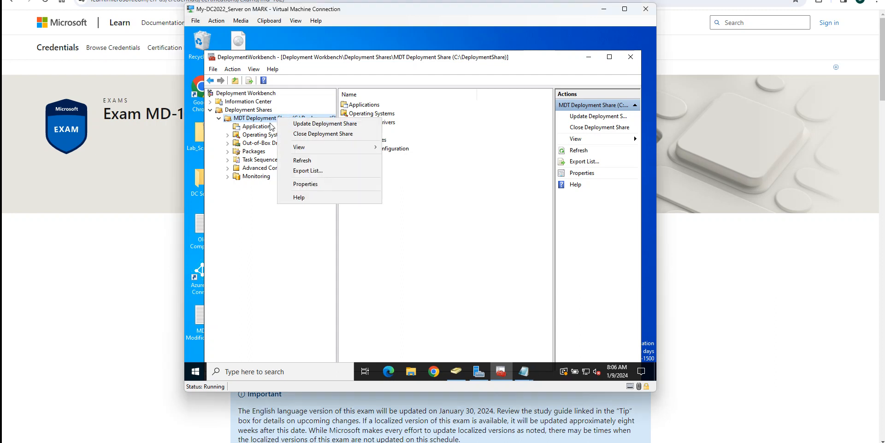
left_click(320, 66)
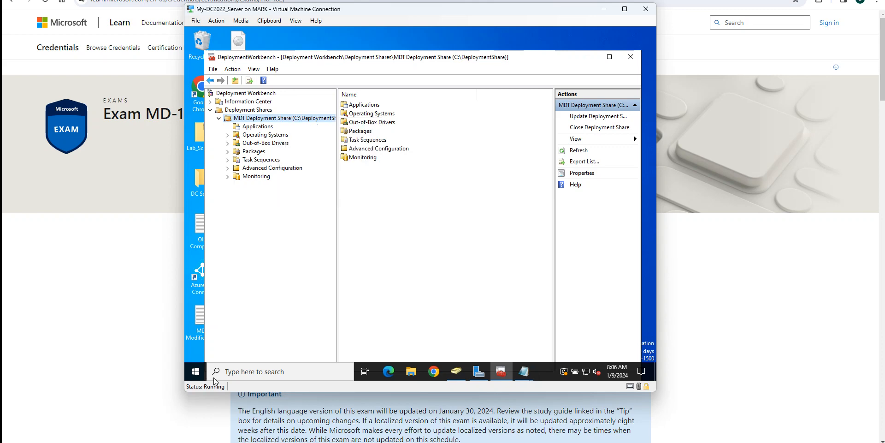
left_click(195, 372)
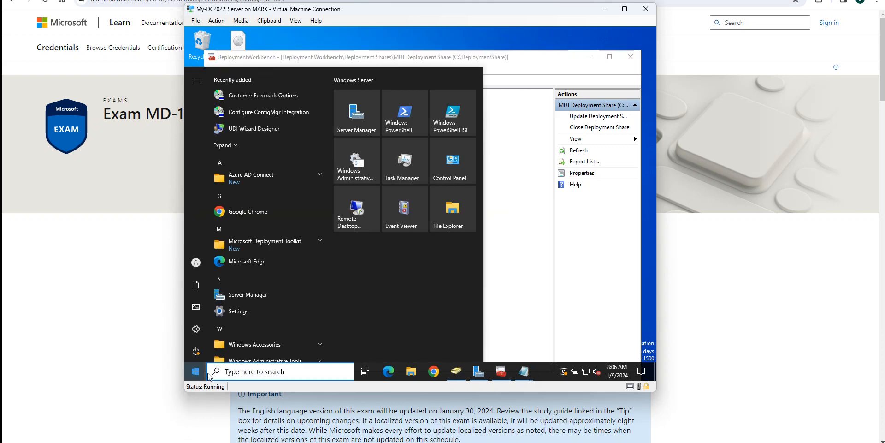
left_click(210, 374)
left_click(196, 372)
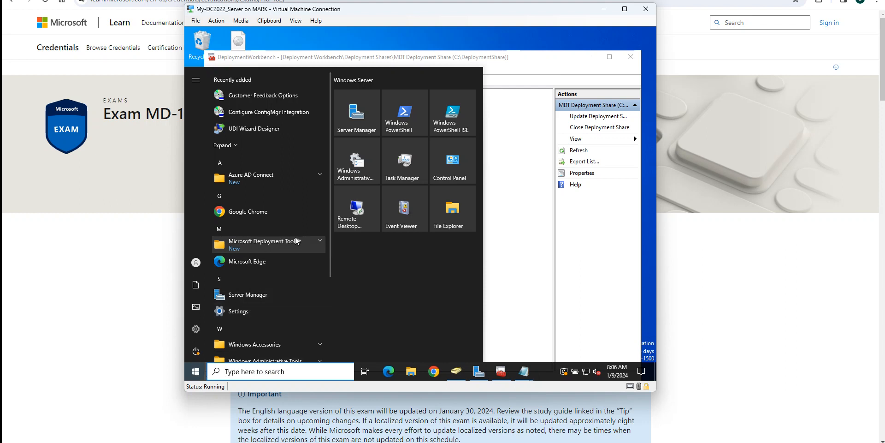
left_click(315, 241)
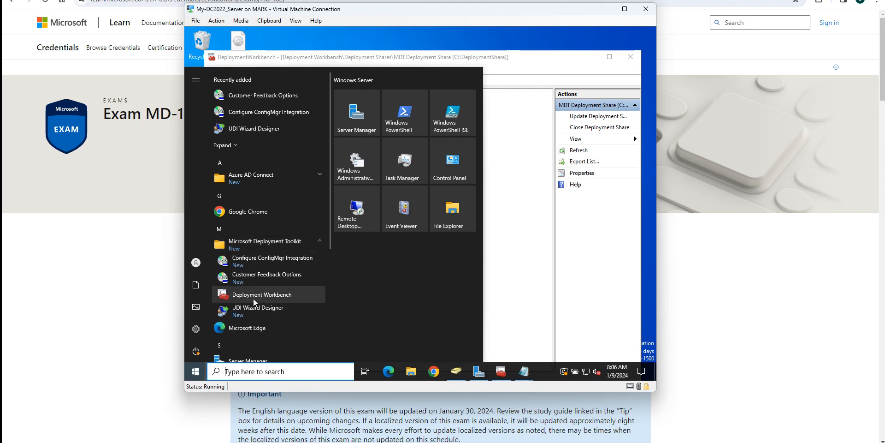
left_click(518, 51)
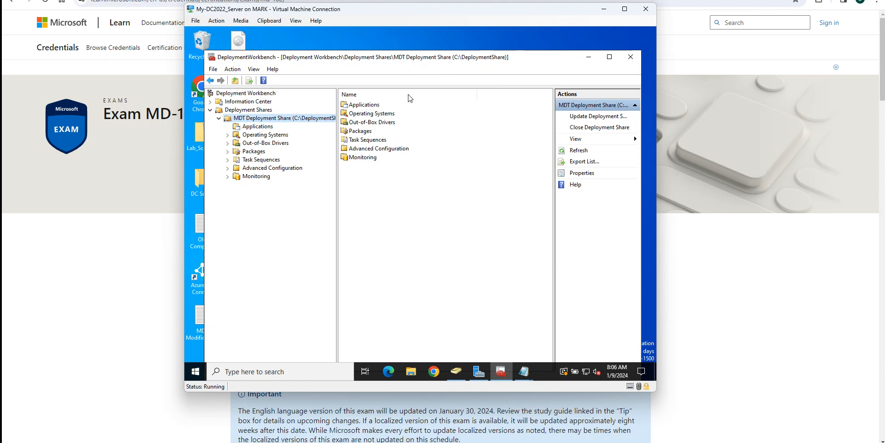
- Update the MDT Deployment Share with the option to completely regenerate the boot images
right_click(266, 119)
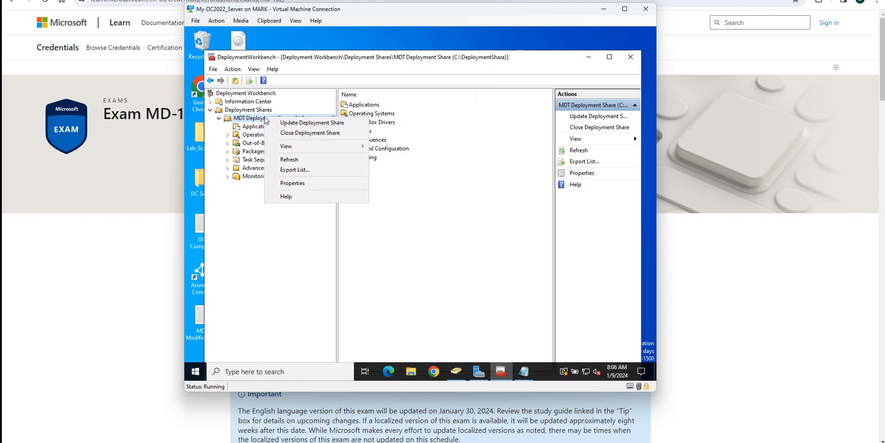
left_click(291, 125)
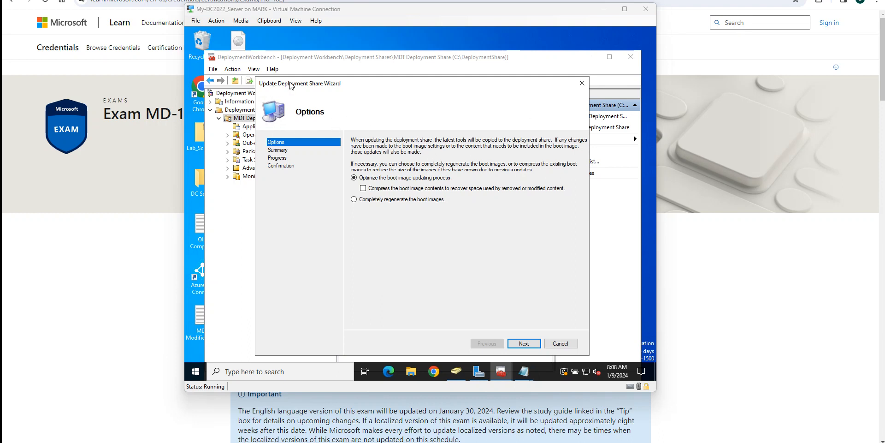
left_click(367, 203)
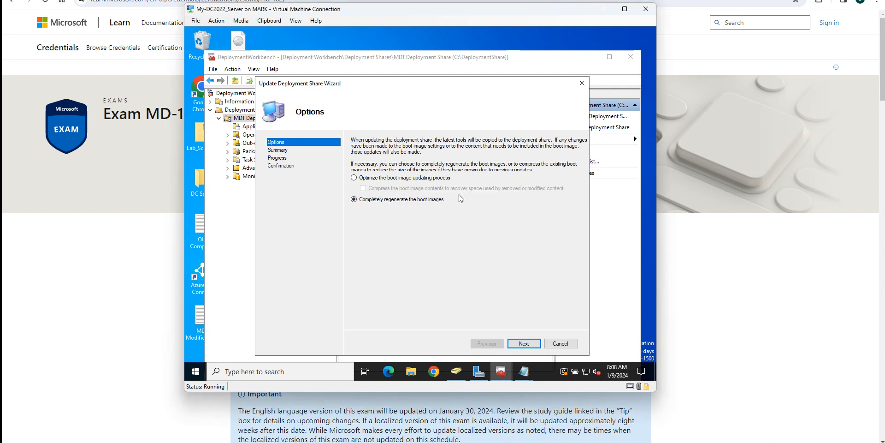
left_click(528, 344)
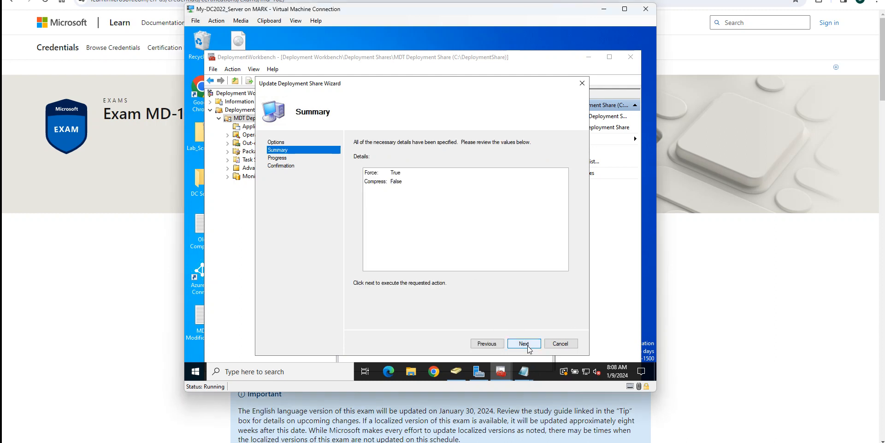
left_click(527, 344)
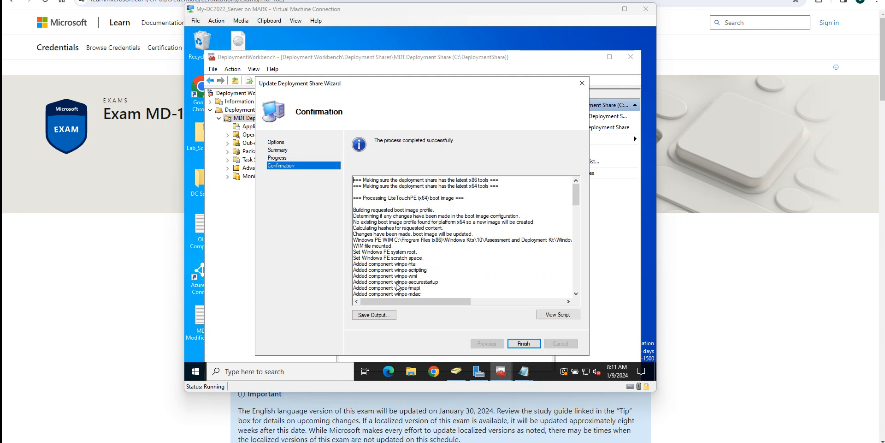
- View the PowerShell script for the deployment share update, close it and finish the wizard
left_click(555, 315)
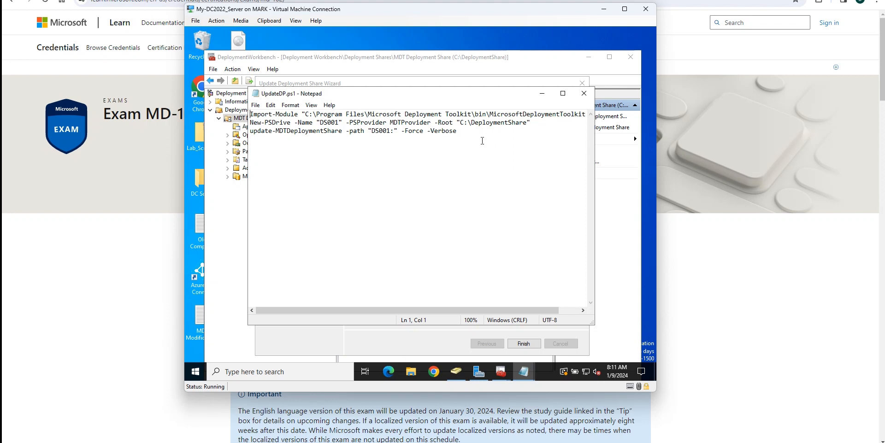
left_click(584, 94)
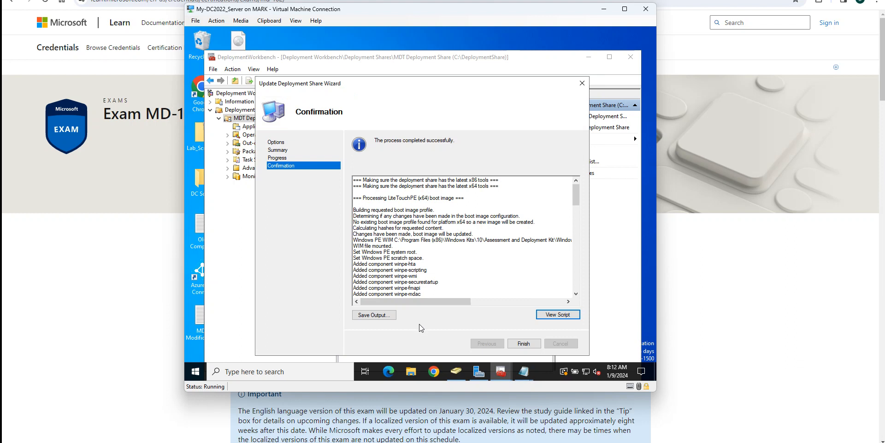
left_click(524, 343)
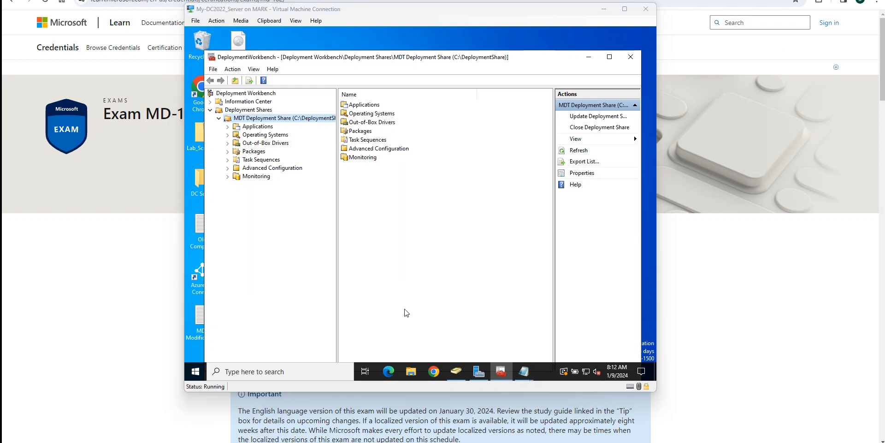
- Switch to Server Manager and open the Windows Deployment Services console
left_click(479, 373)
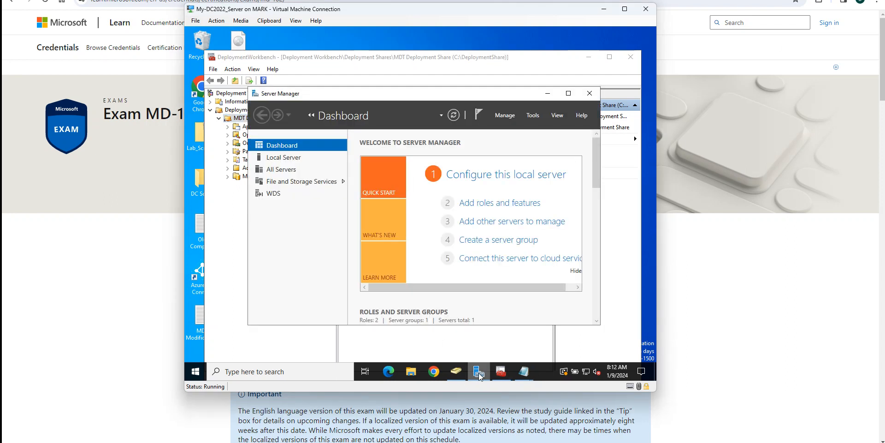
left_click_drag(510, 99, 516, 76)
left_click(537, 91)
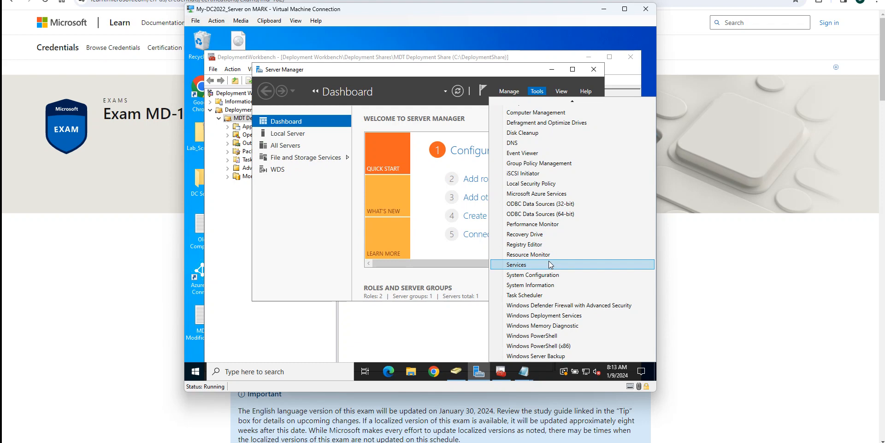
left_click(549, 316)
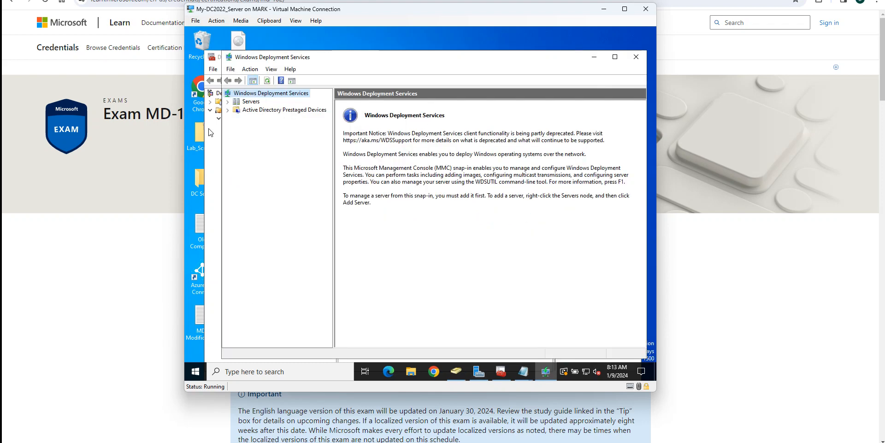
- Start adding a boot image under Boot Images of the WIN-2022SERVER.alphaskytek.com server
left_click(227, 102)
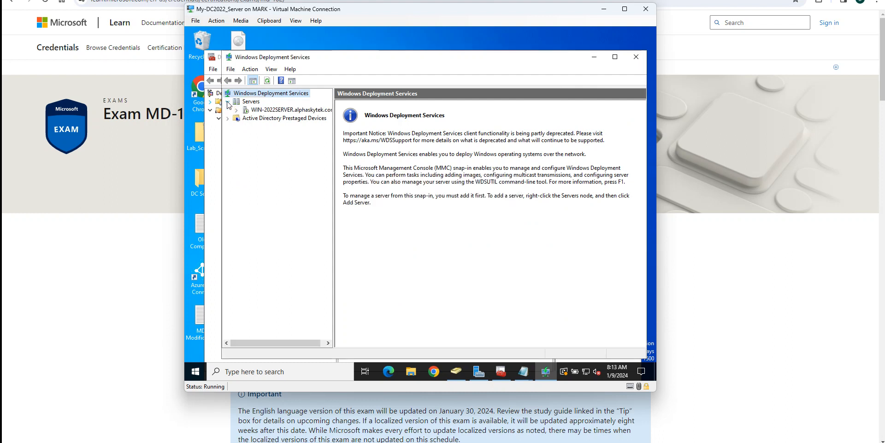
left_click(236, 110)
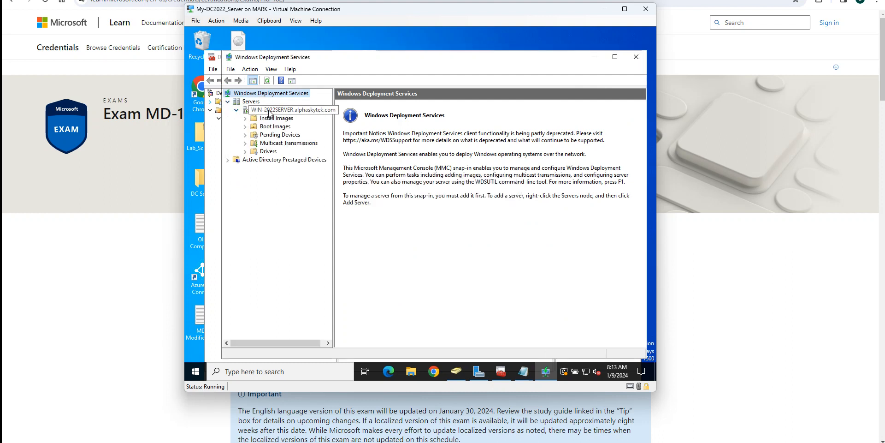
left_click(269, 112)
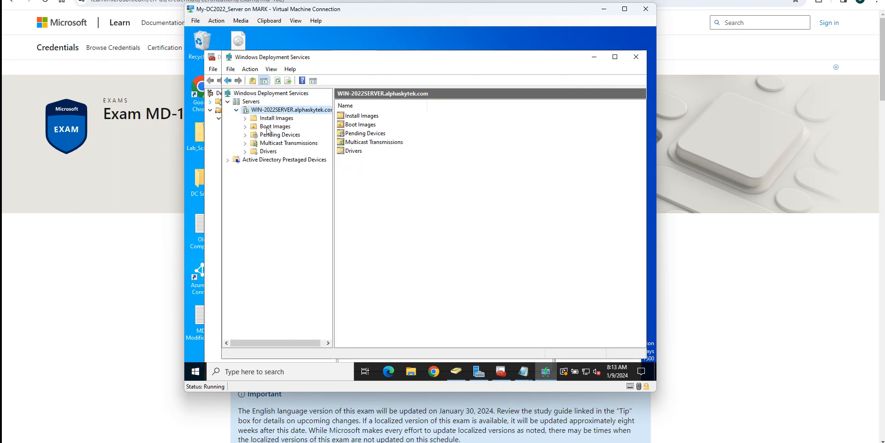
left_click(277, 127)
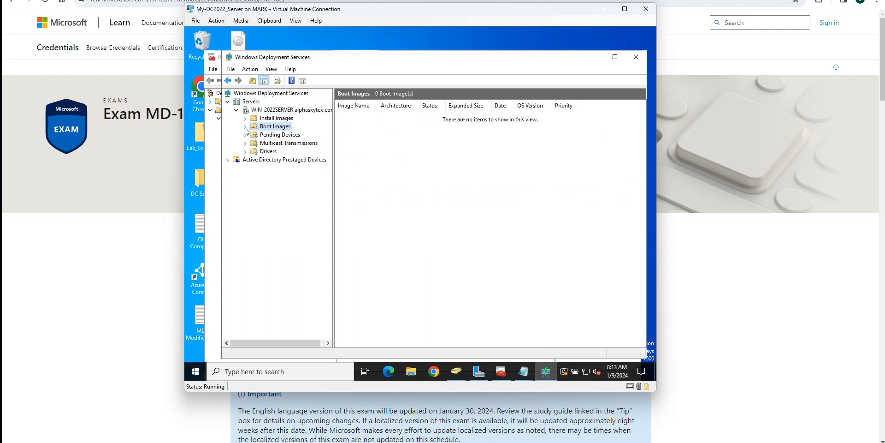
right_click(263, 127)
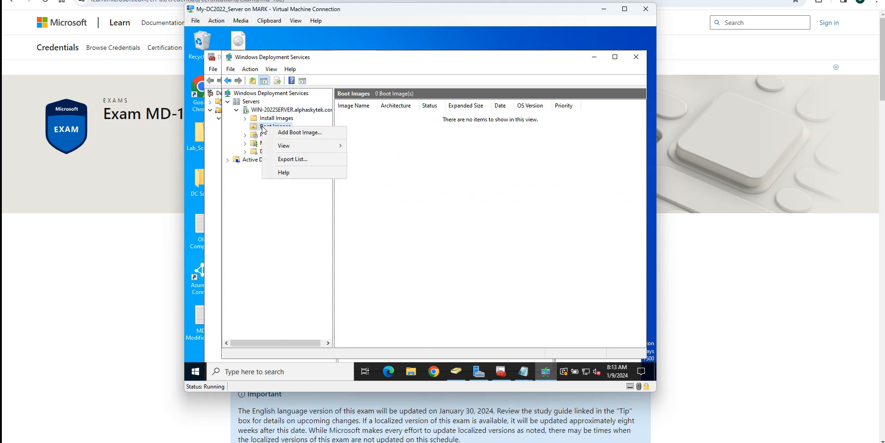
left_click(303, 133)
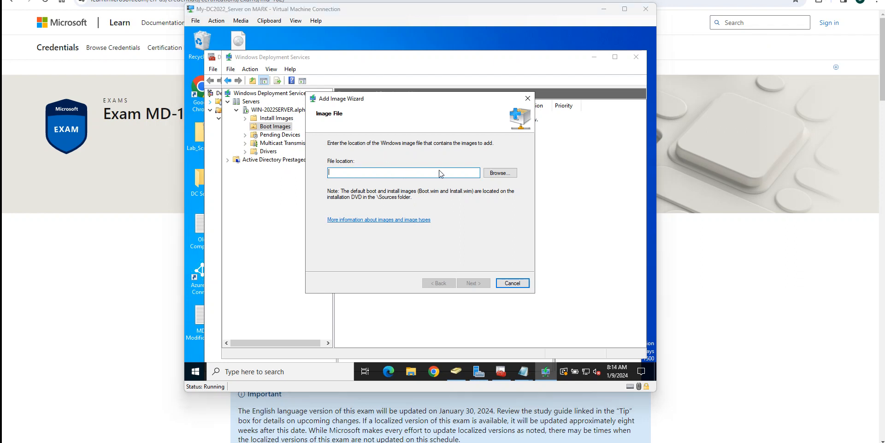
left_click(511, 175)
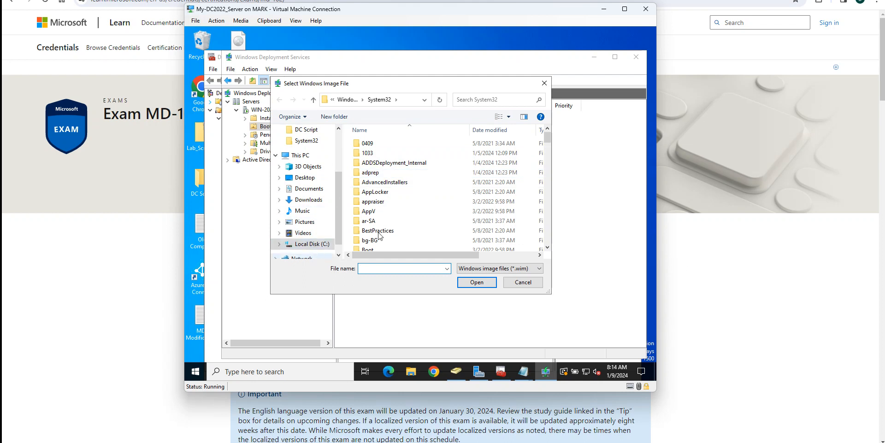
scroll(392, 182, "down", 5)
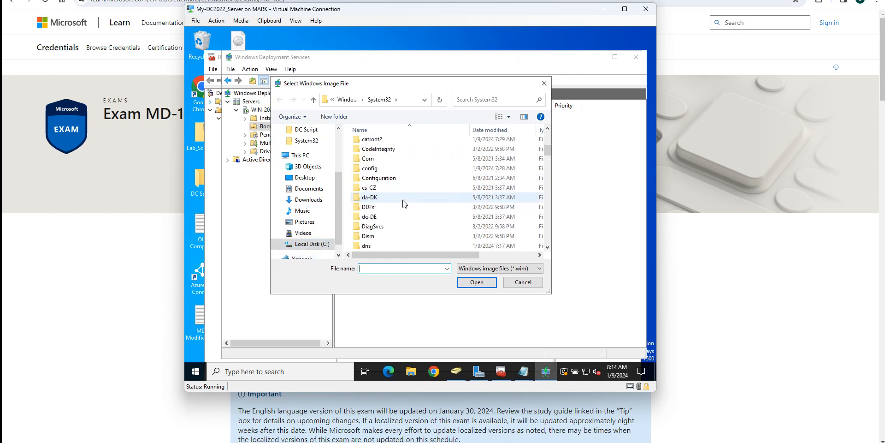
scroll(403, 202, "up", 5)
scroll(417, 170, "down", 3)
scroll(418, 171, "down", 2)
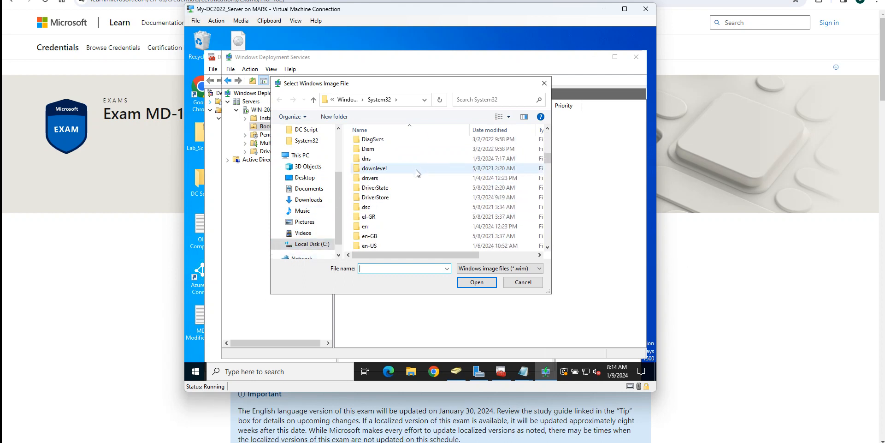
scroll(420, 176, "up", 5)
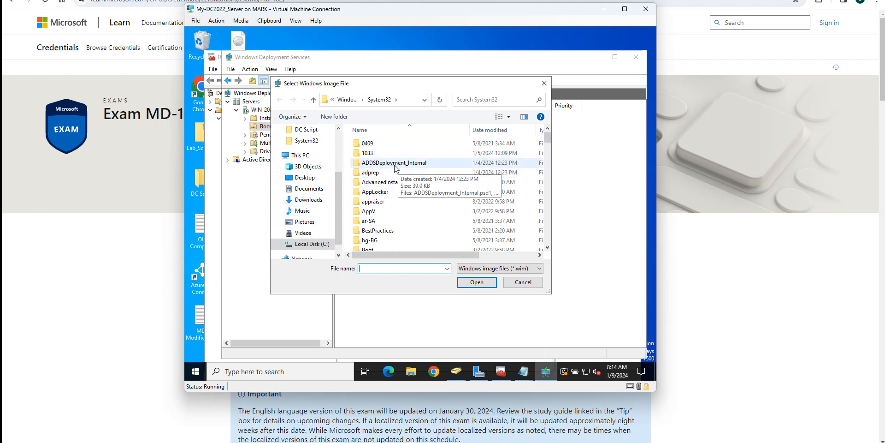
scroll(427, 174, "down", 2)
scroll(426, 173, "down", 2)
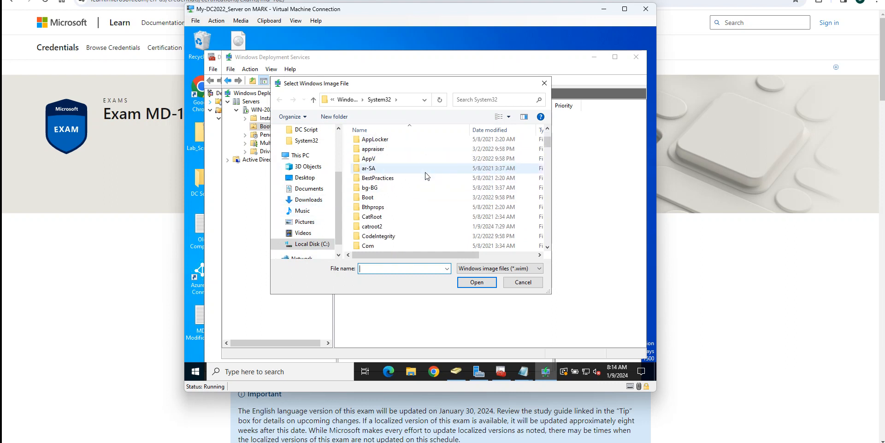
scroll(424, 176, "up", 3)
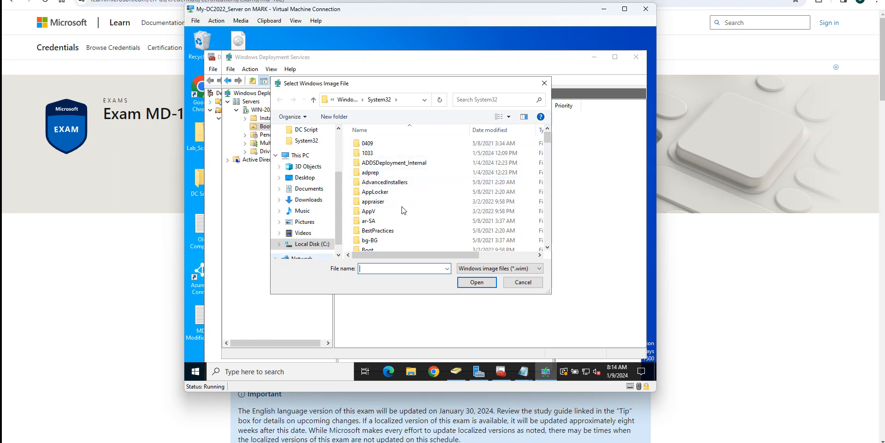
scroll(443, 182, "down", 20)
scroll(433, 186, "down", 6)
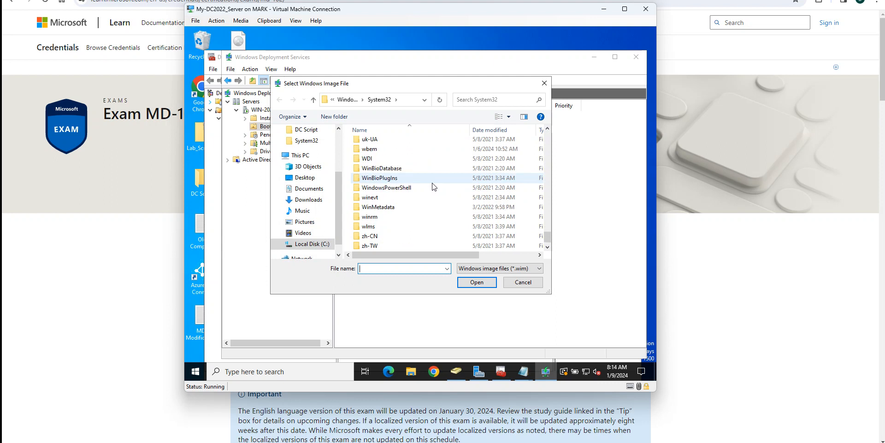
scroll(435, 189, "up", 9)
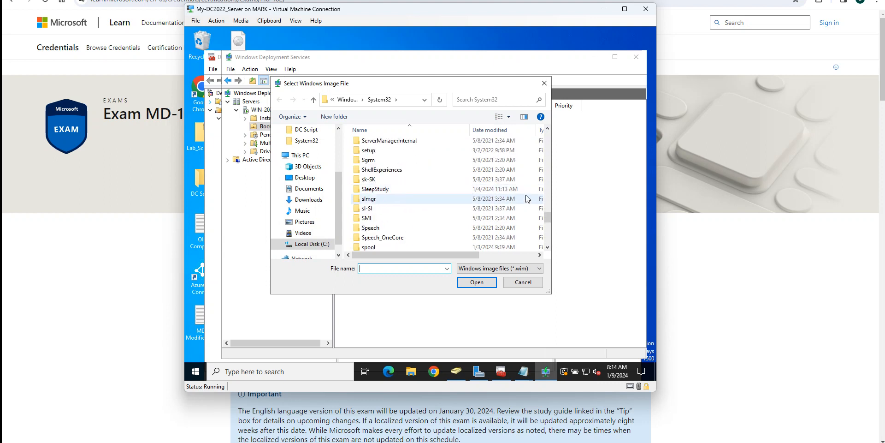
left_click_drag(547, 213, 552, 115)
scroll(398, 189, "down", 2)
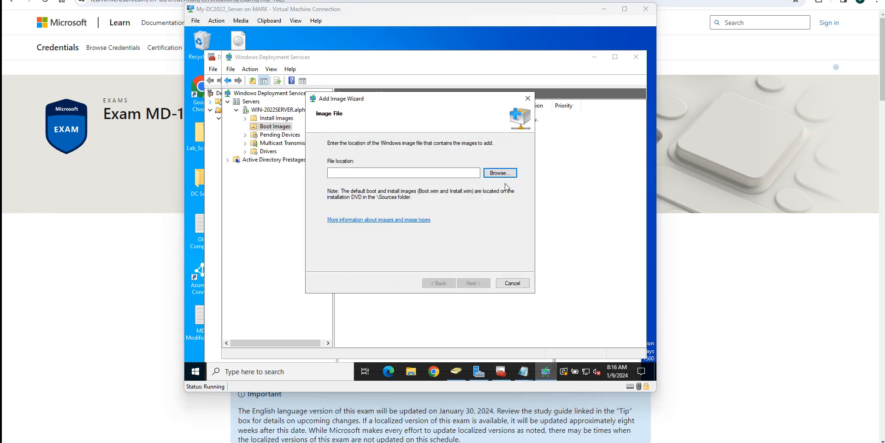
- Select LiteTouchPE_x64.wim from the Boot folder of C:\DeploymentShare as the Windows image file to add
left_click(507, 175)
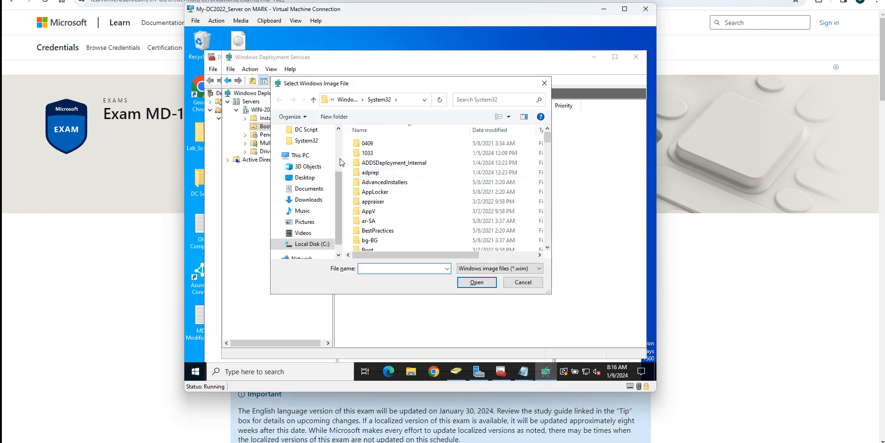
left_click(311, 244)
left_click(374, 212)
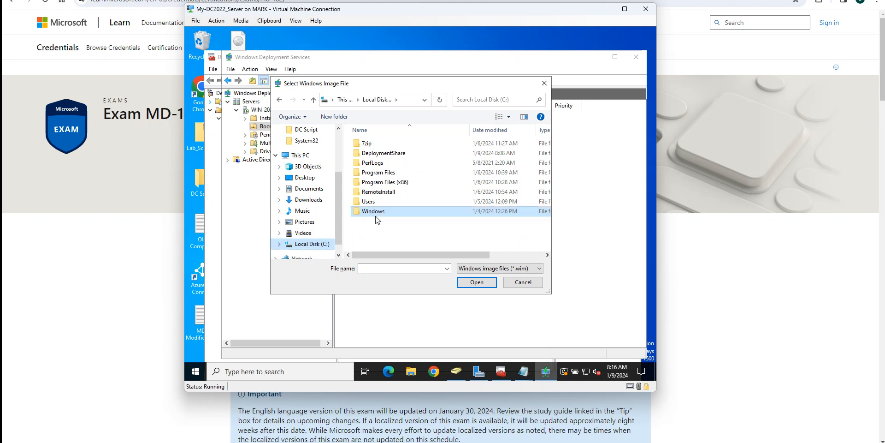
left_click(389, 156)
double_click(389, 155)
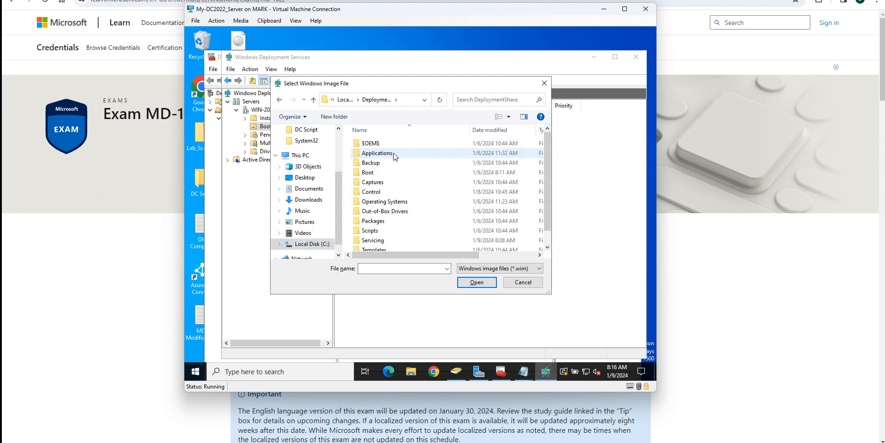
double_click(374, 173)
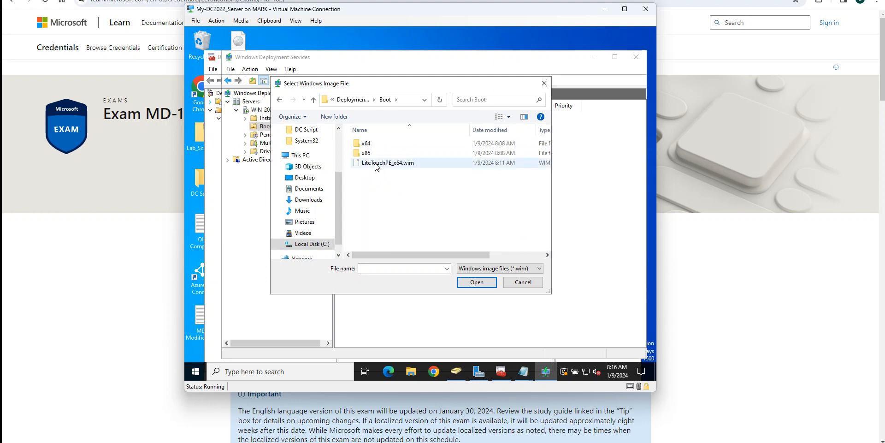
left_click(375, 165)
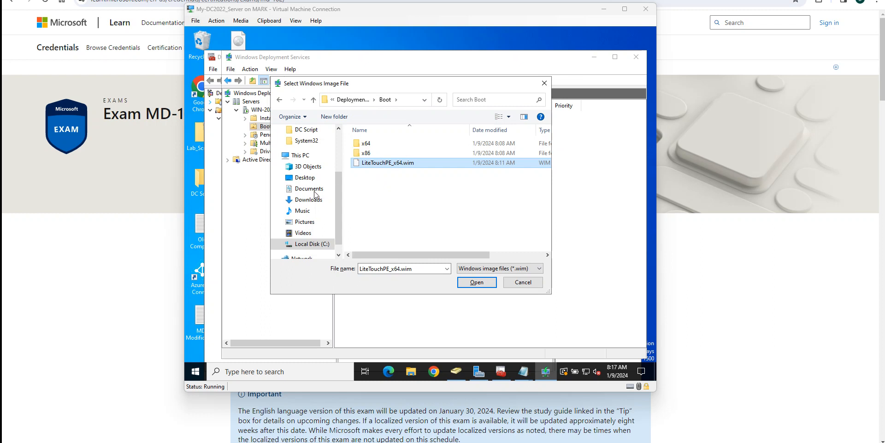
left_click(311, 245)
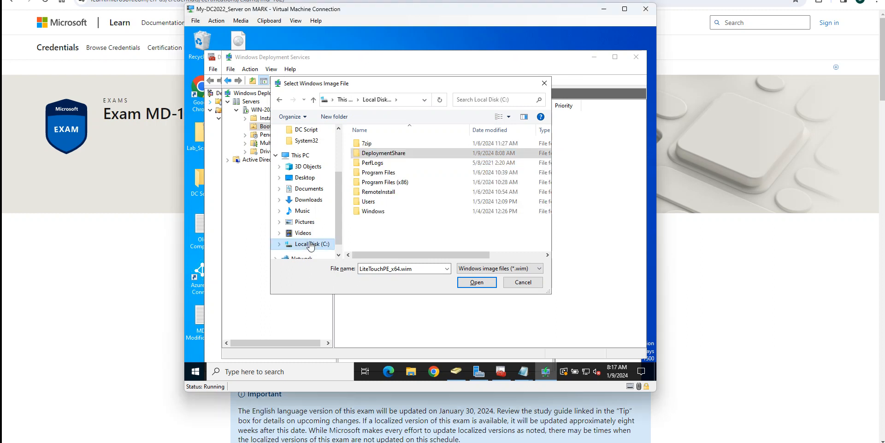
double_click(382, 155)
double_click(370, 173)
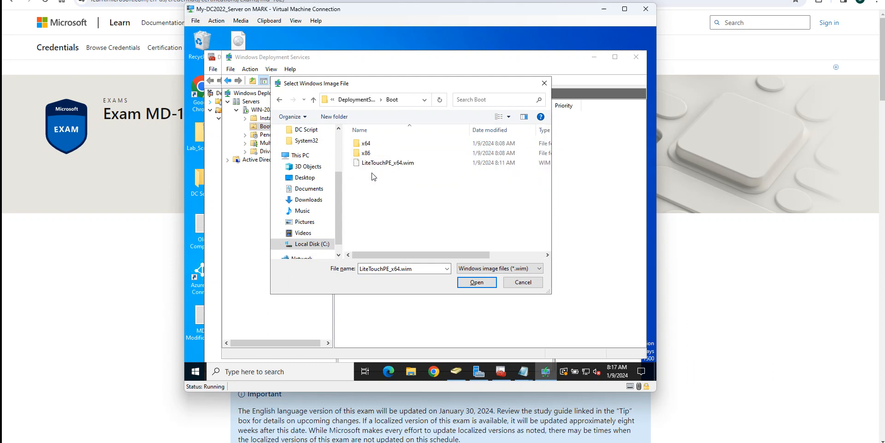
left_click(379, 165)
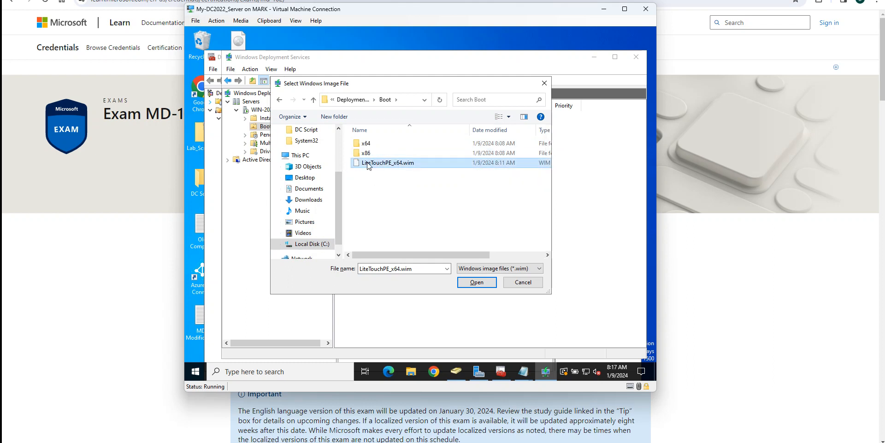
left_click(477, 282)
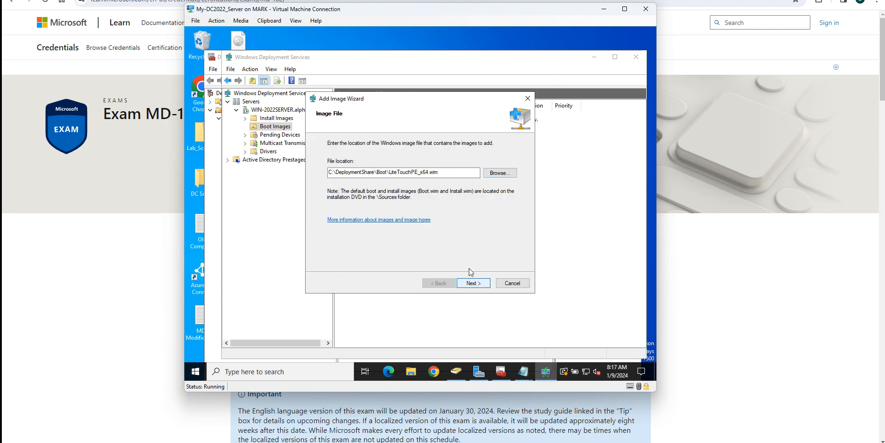
- Keep the name and description Lite Touch Windows PE (x64), add the boot image to the server and finish the wizard
left_click(475, 283)
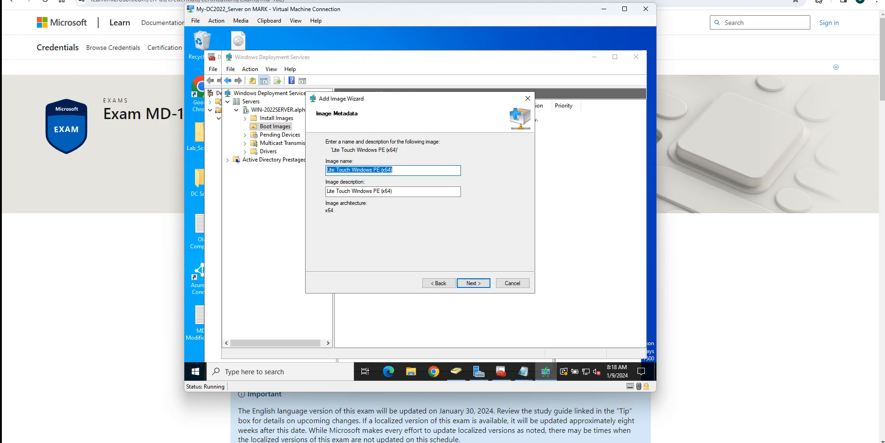
left_click(475, 283)
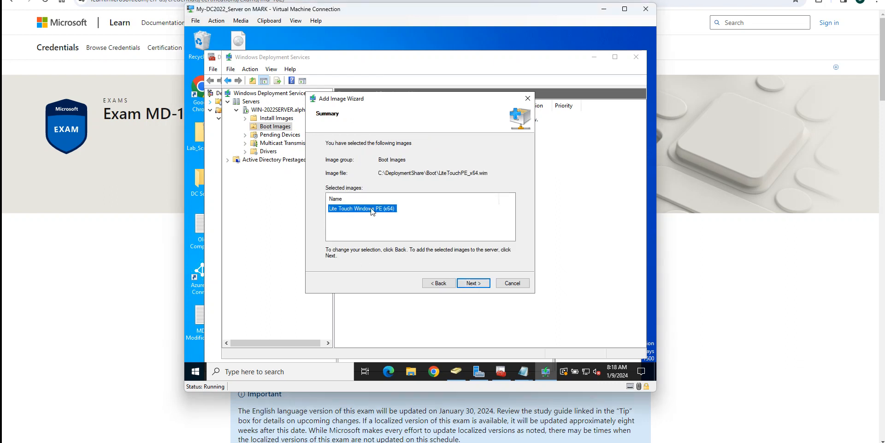
left_click(475, 282)
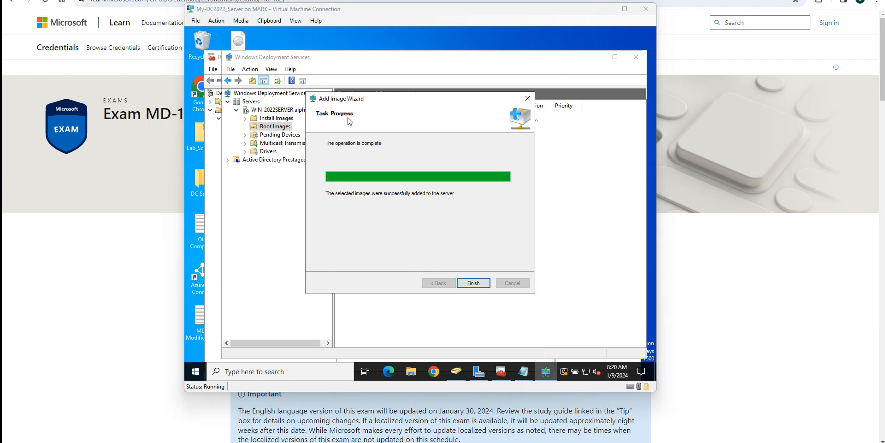
left_click(473, 284)
left_click(374, 119)
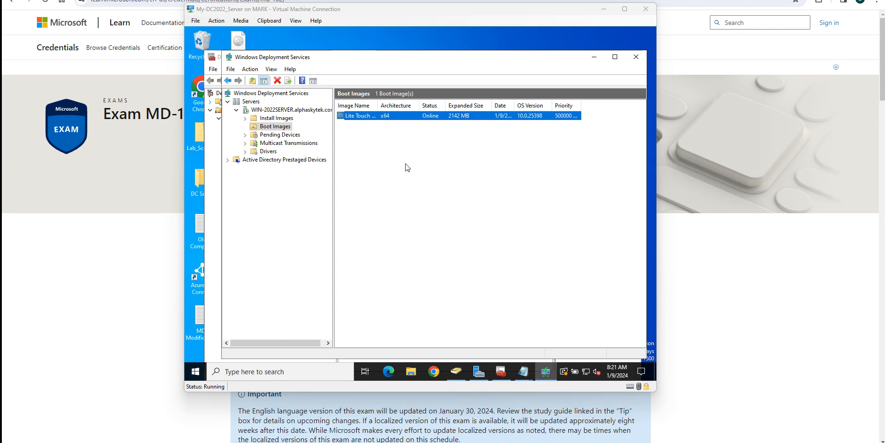
- Switch to Hyper-V Manager on the host and move its window fully into view
left_click(598, 442)
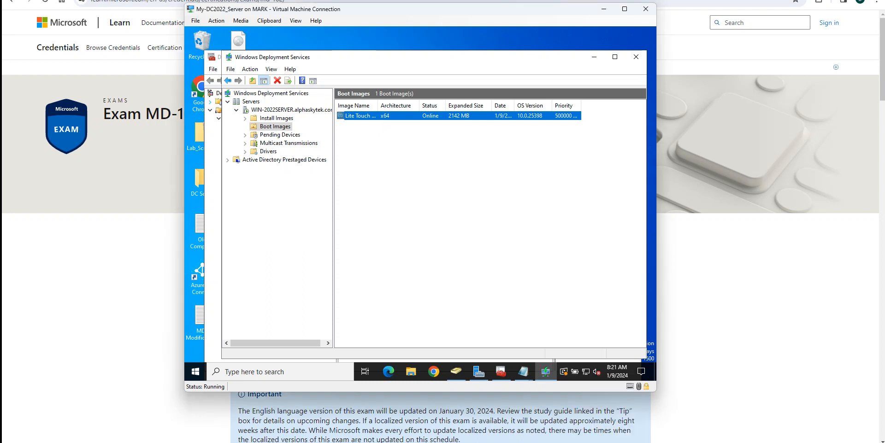
left_click(597, 442)
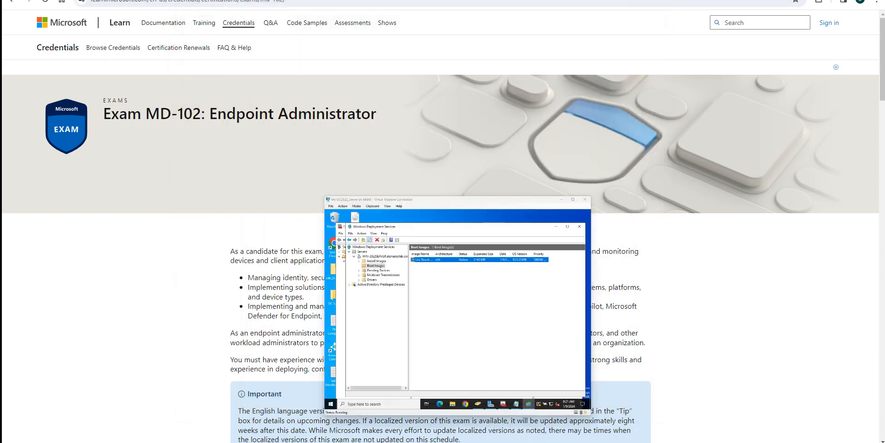
left_click(597, 442)
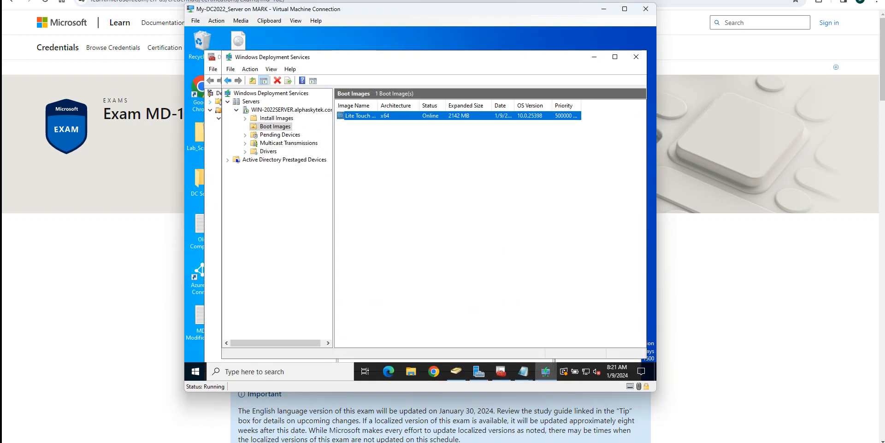
left_click(519, 442)
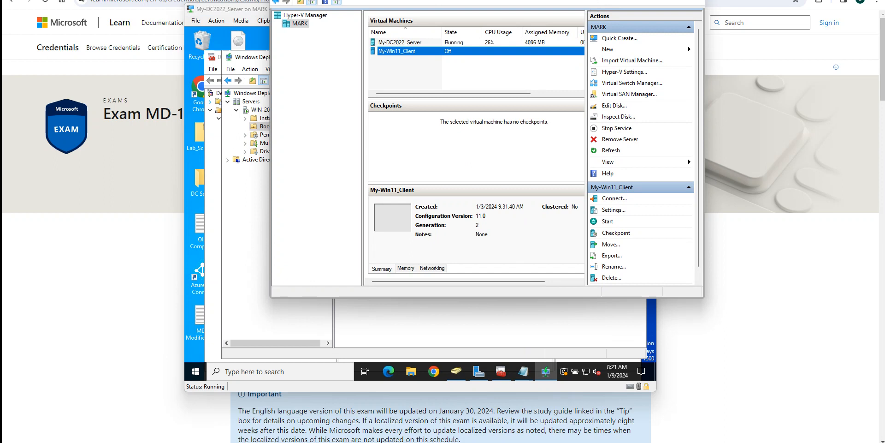
left_click_drag(582, 0, 533, 61)
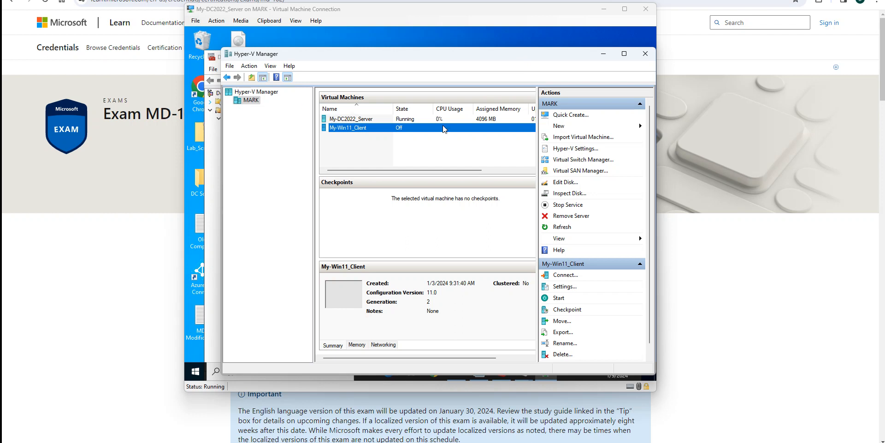
- Start creating a new virtual machine and name it Win11-DeployDemo, keeping the default storage location
left_click(562, 130)
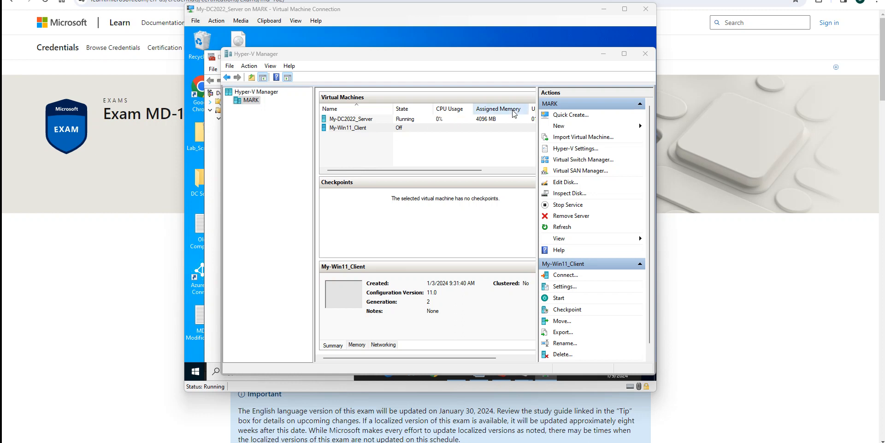
left_click(567, 129)
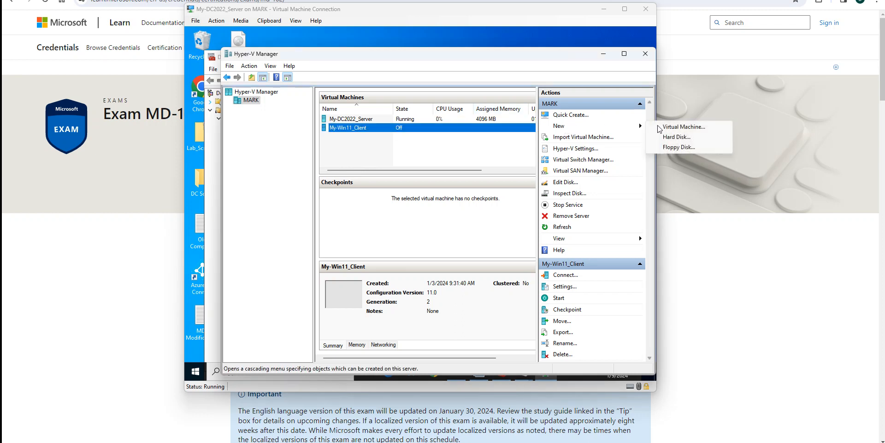
left_click(662, 127)
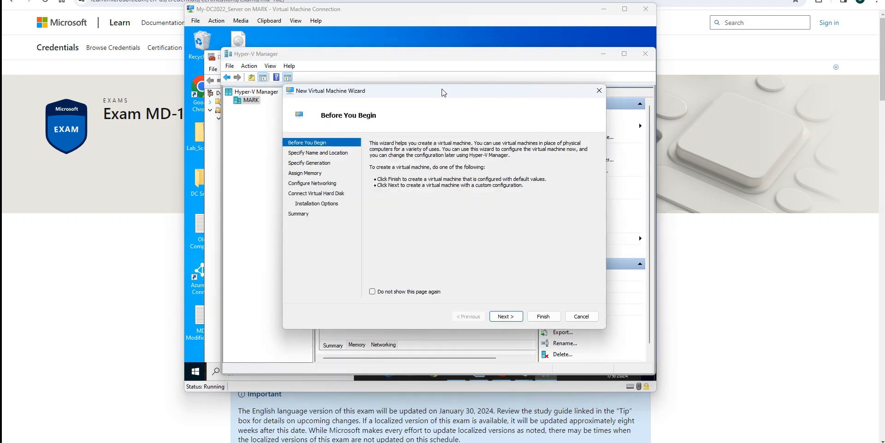
left_click_drag(444, 95, 382, 82)
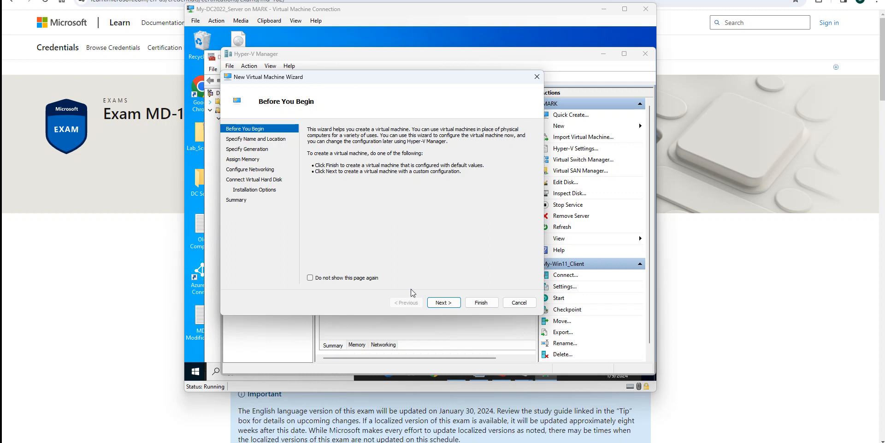
left_click(443, 302)
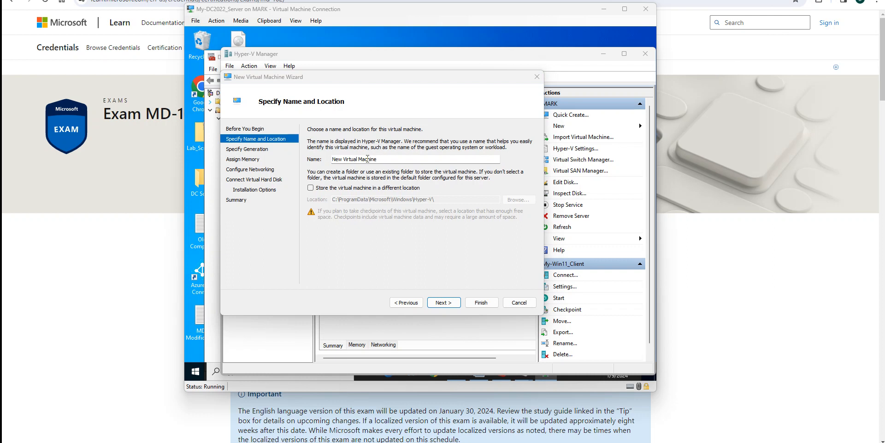
left_click_drag(379, 158, 331, 160)
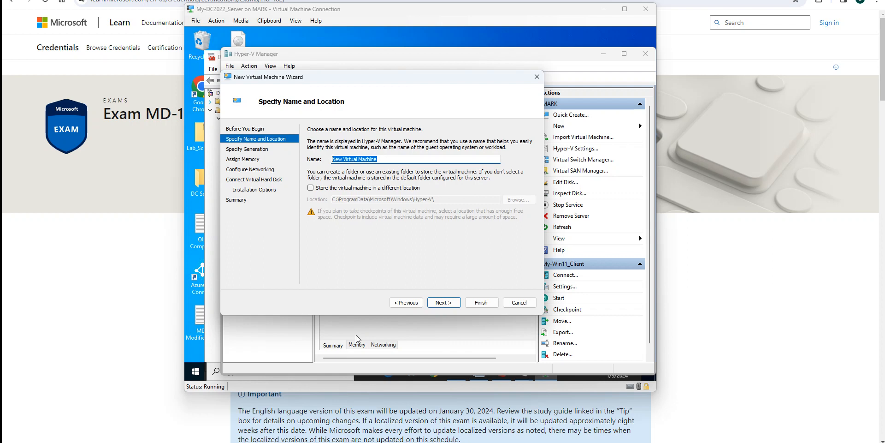
type("Win11-DeployDemo")
left_click(446, 303)
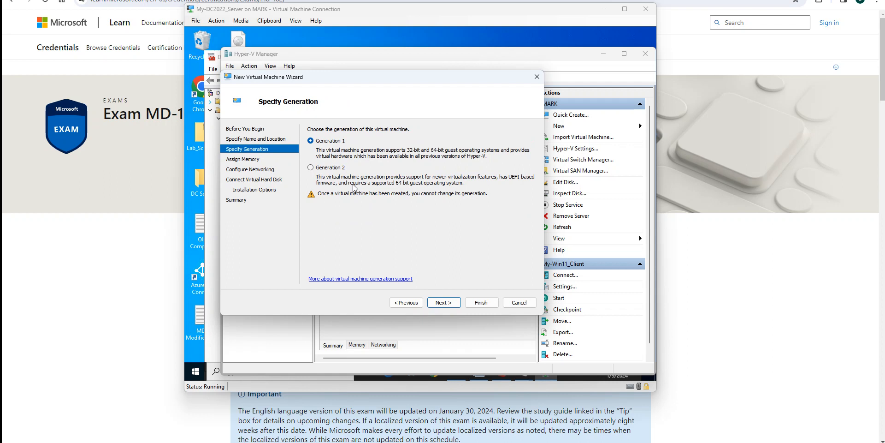
- Make the new virtual machine a Generation 2 machine and continue to the memory settings
left_click(311, 167)
left_click_drag(392, 79, 459, 172)
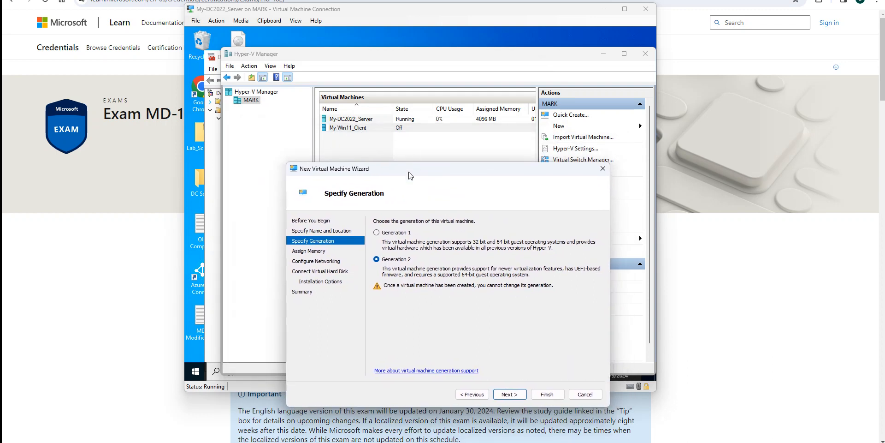
left_click_drag(411, 175, 392, 89)
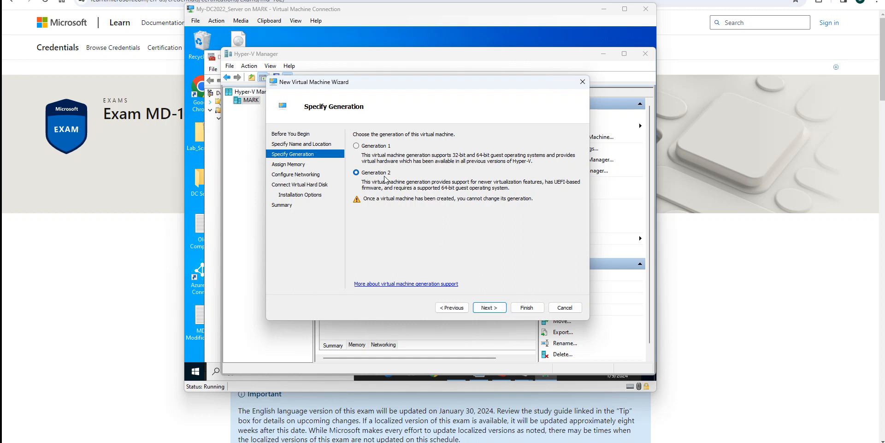
left_click(495, 311)
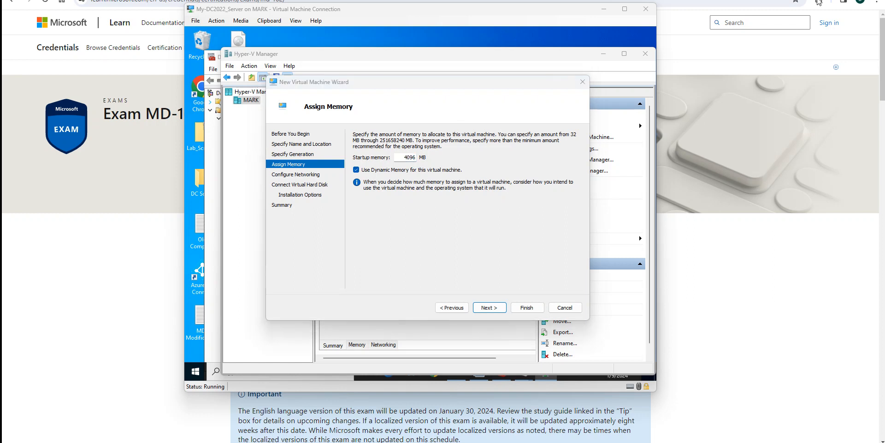
- Assign 3000 MB of startup memory to the virtual machine and turn off Dynamic Memory
left_click(406, 157)
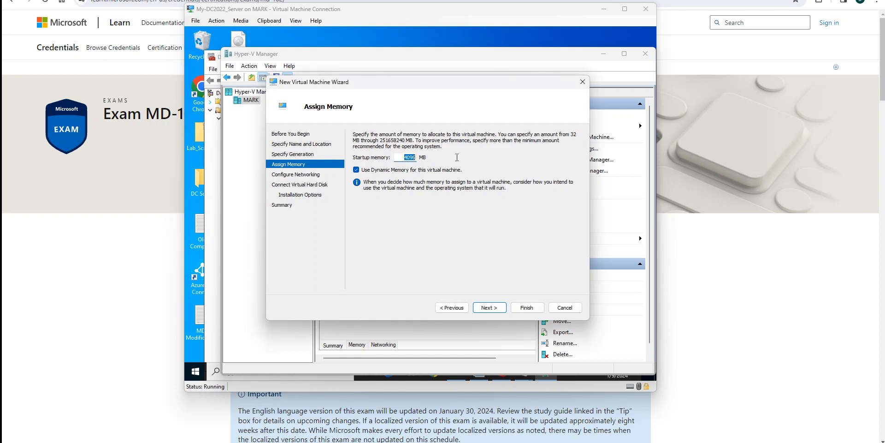
type("3000")
left_click(356, 170)
left_click(486, 309)
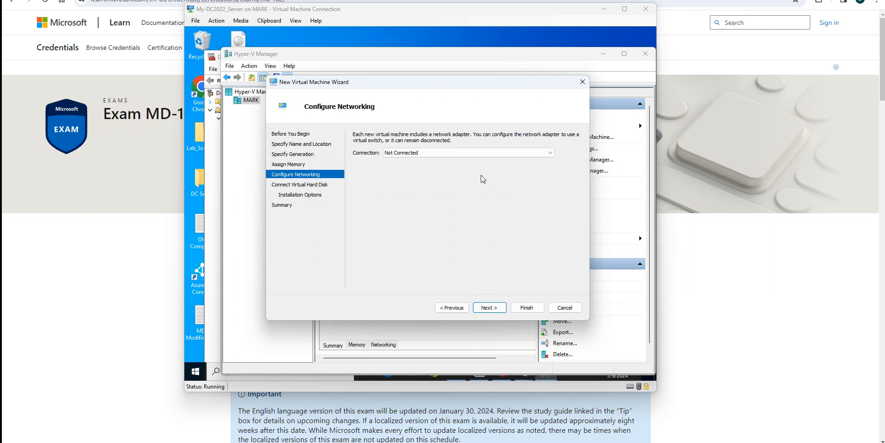
- Connect the virtual machine's network adapter to External_Internet_Switch and continue to the virtual hard disk settings
left_click(449, 154)
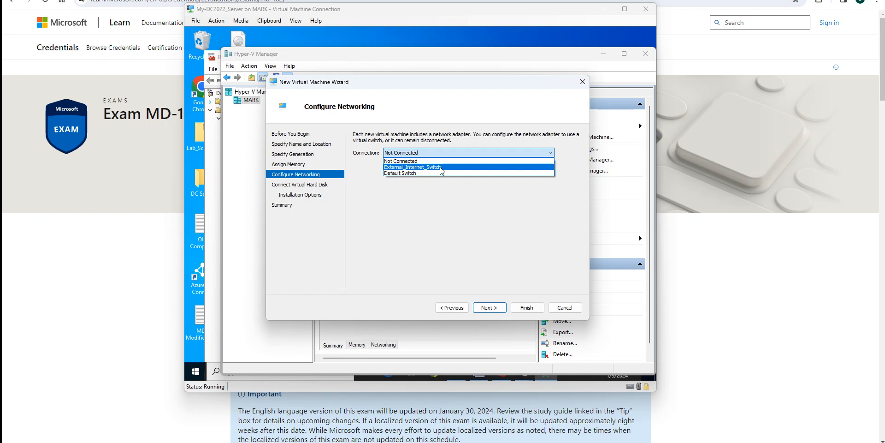
left_click(441, 168)
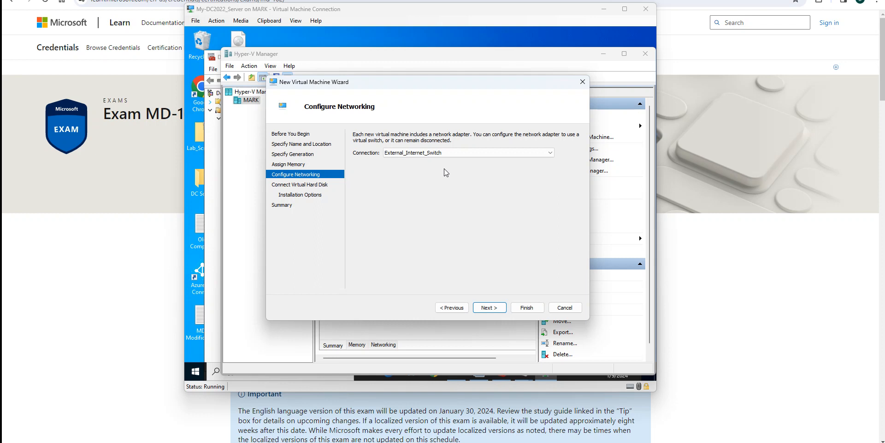
left_click(490, 310)
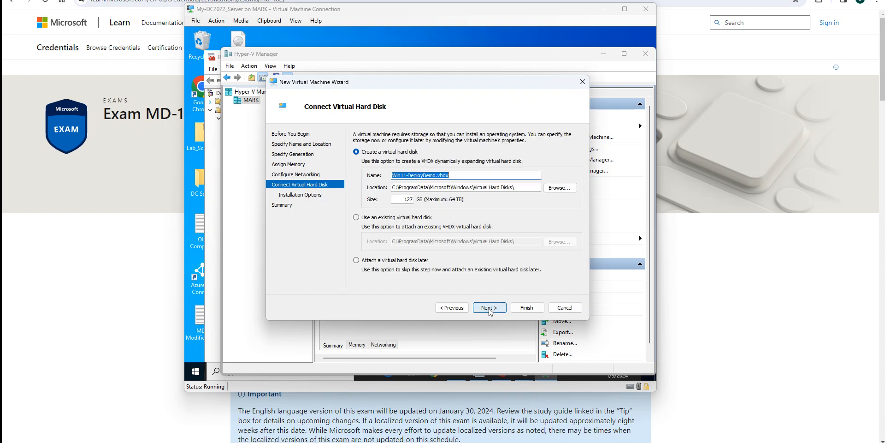
- Set the new virtual hard disk's size to 40 GB
left_click_drag(404, 197, 414, 197)
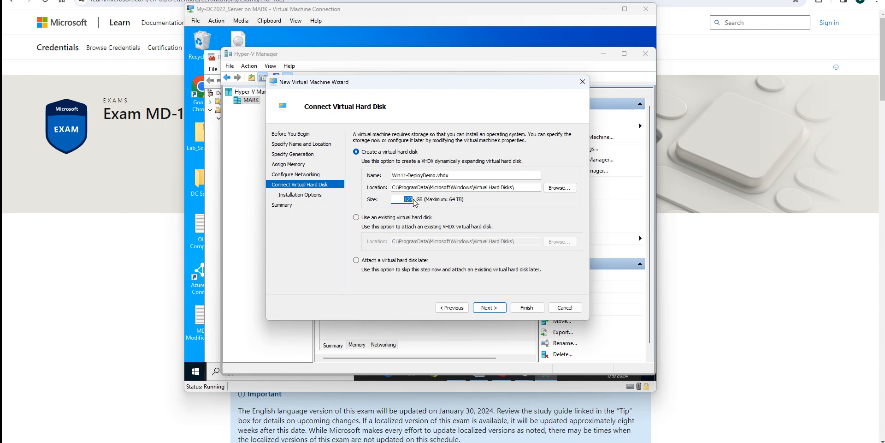
left_click(406, 199)
double_click(406, 199)
type("30")
key("BackSpace")
key("BackSpace")
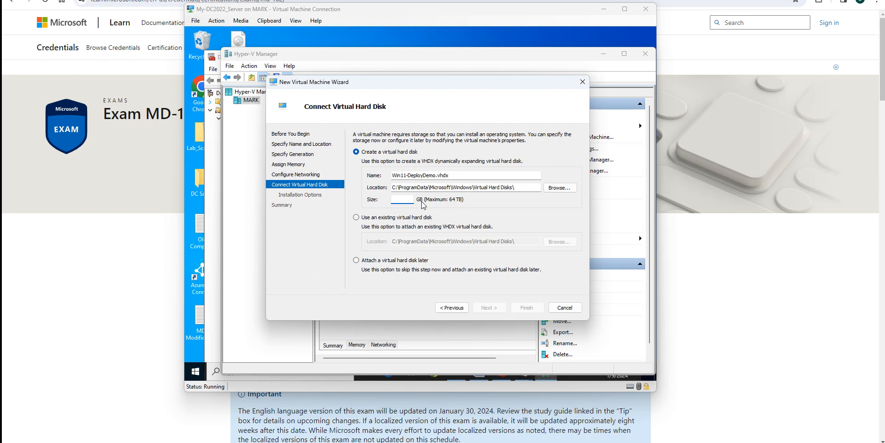
type("40")
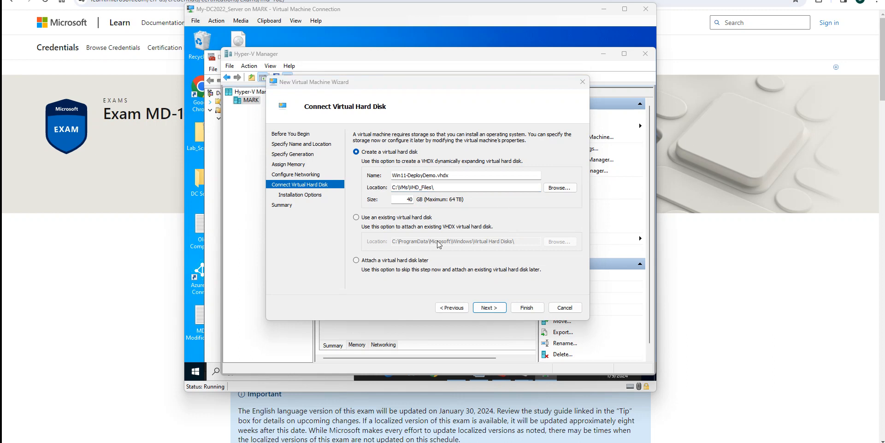
- Choose the VHD_Files folder inside VMs on Local Disk (C:) as the virtual hard disk's storage location
left_click(547, 187)
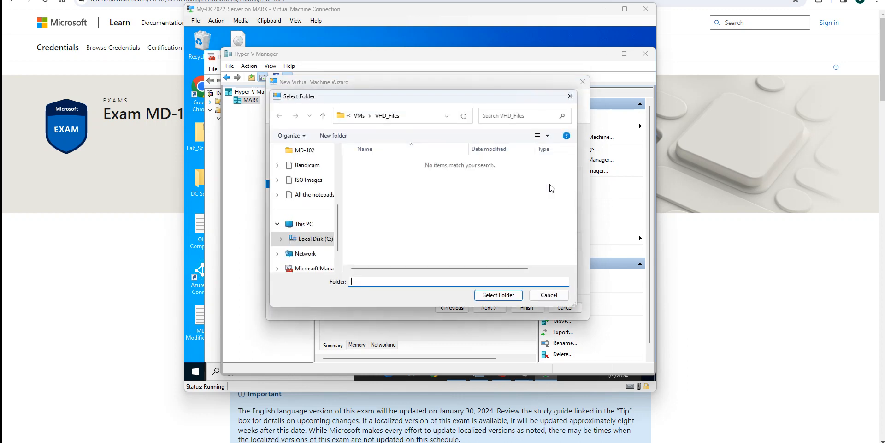
left_click(328, 247)
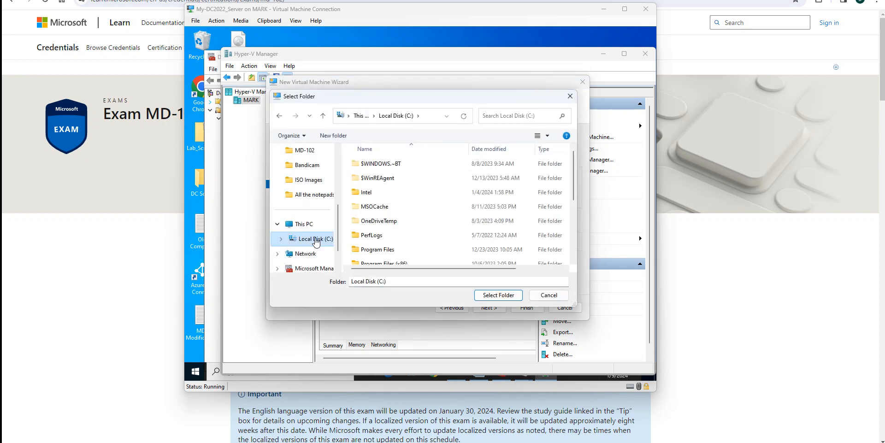
scroll(363, 221, "down", 2)
double_click(363, 230)
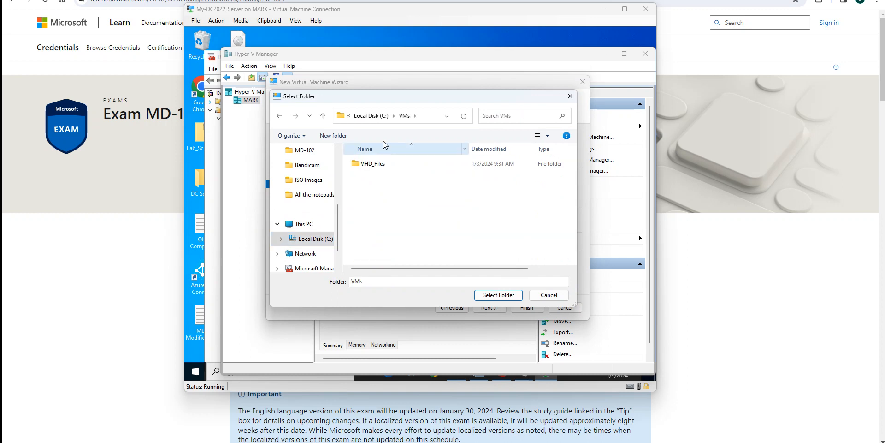
left_click(386, 164)
double_click(386, 164)
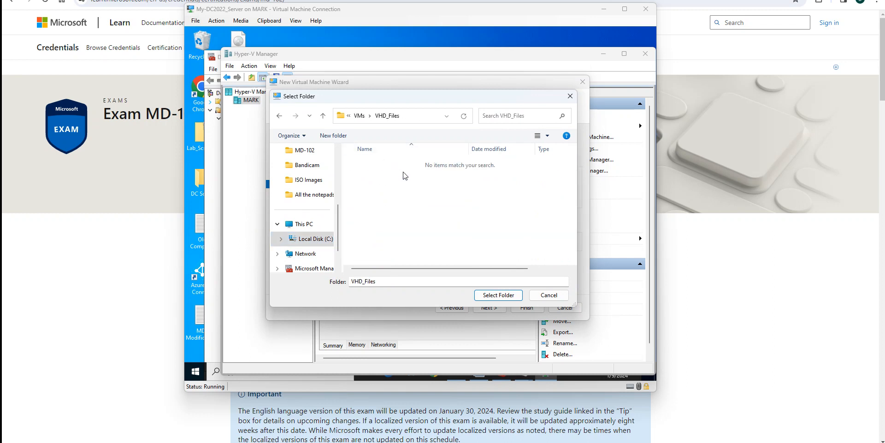
left_click(507, 299)
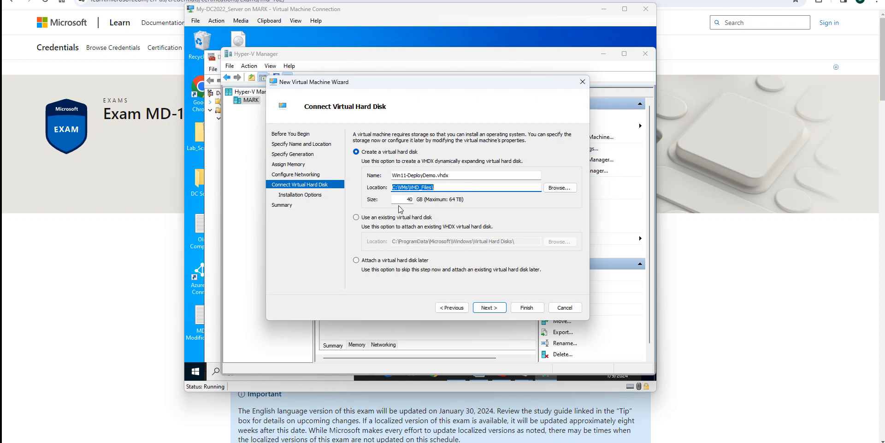
- Keep the option to install an operating system later and finish creating the Win11-DeployDemo virtual machine
left_click(497, 310)
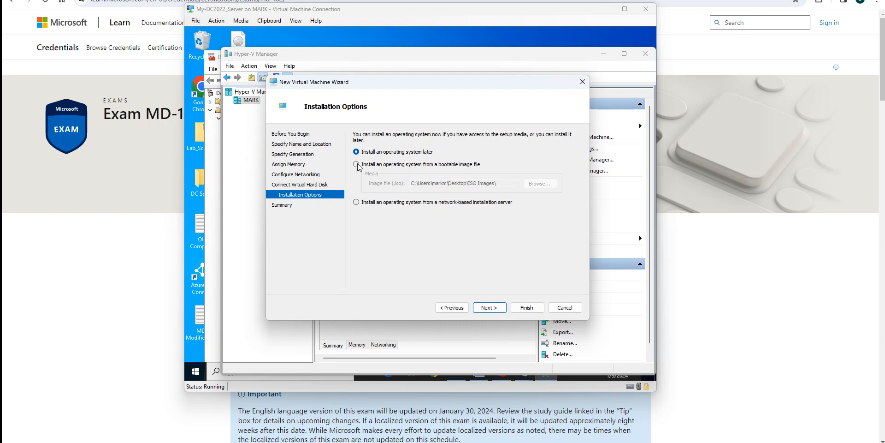
left_click(494, 309)
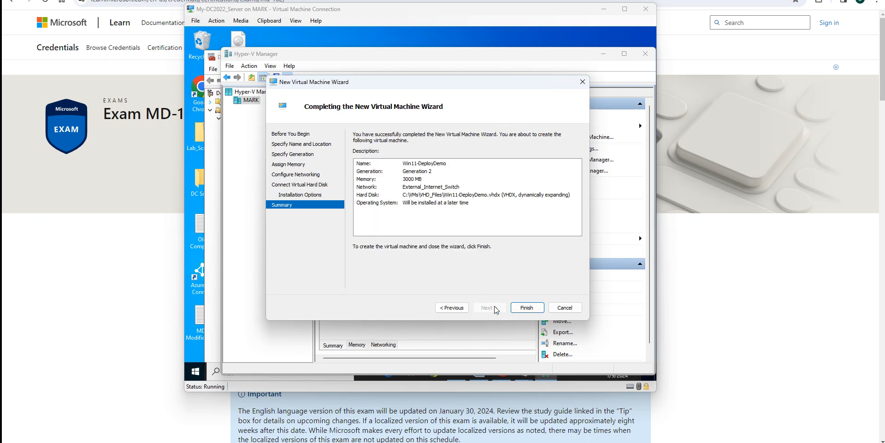
left_click(518, 307)
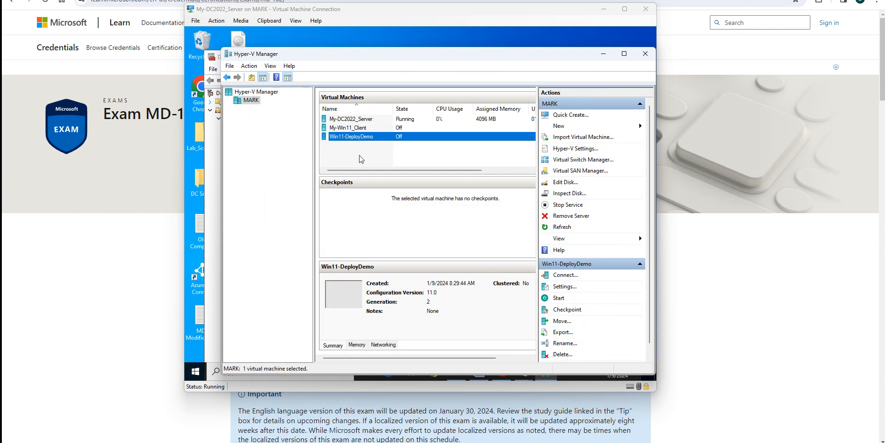
- Start the Win11-DeployDemo virtual machine and connect to its console
left_click(816, 2)
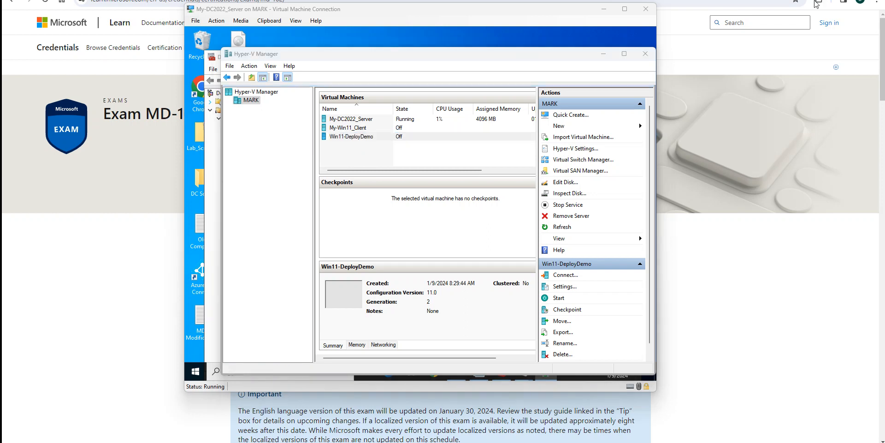
left_click(370, 136)
left_click(370, 136)
left_click(402, 140)
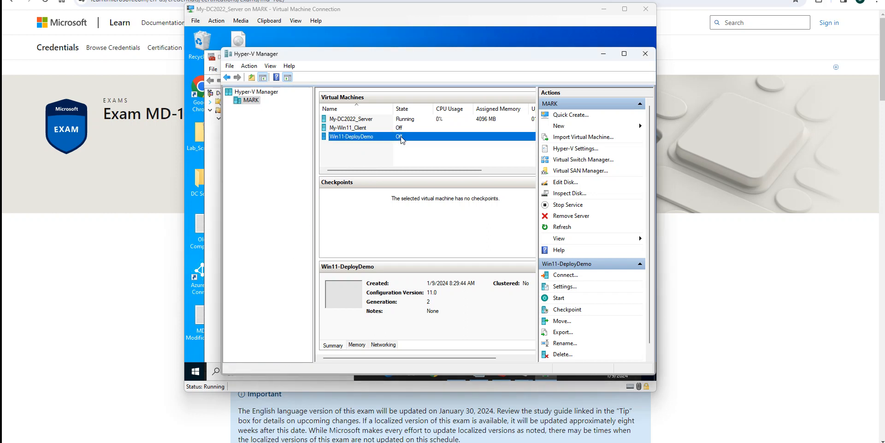
right_click(384, 137)
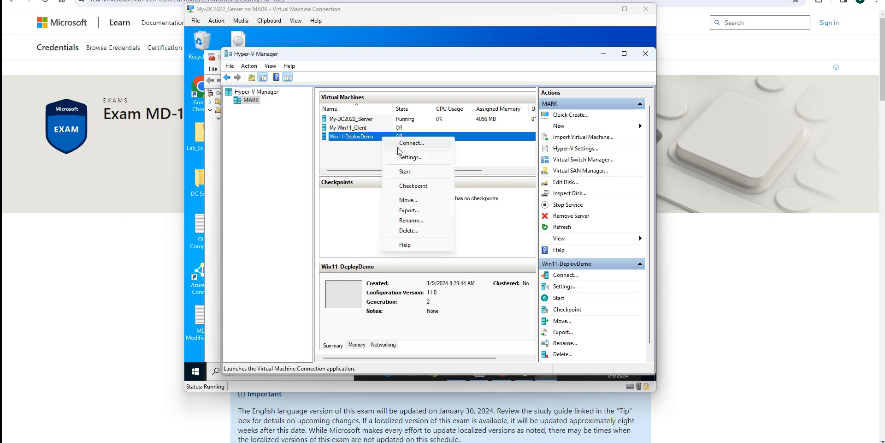
left_click(402, 172)
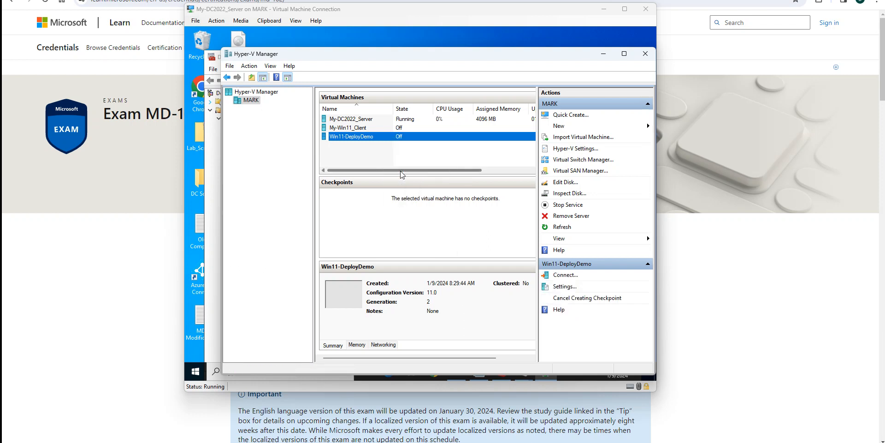
right_click(388, 137)
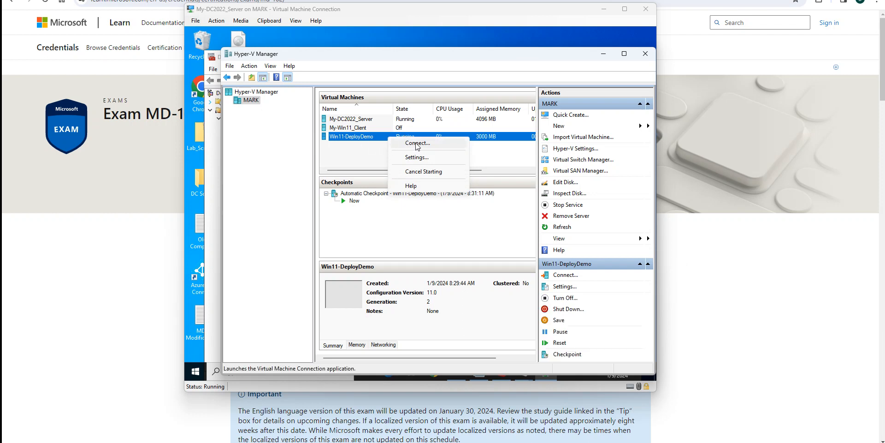
left_click(418, 146)
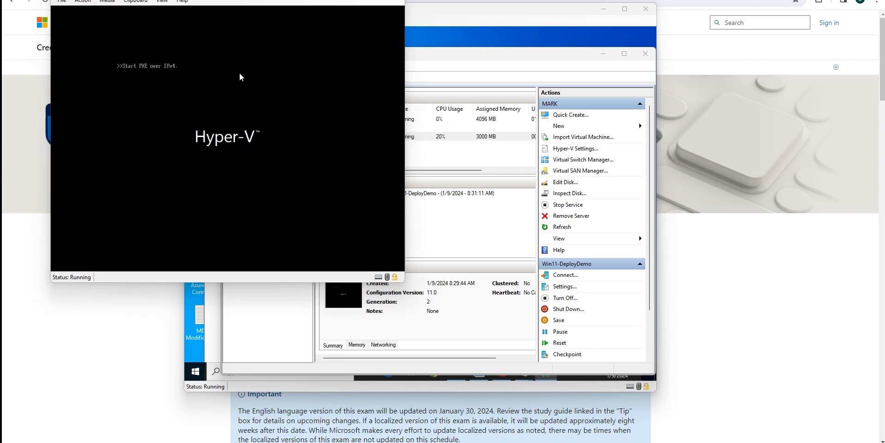
- Boot Win11-DeployDemo from the network into the LiteTouch image, dismiss the script error and close the command prompt
key("Return")
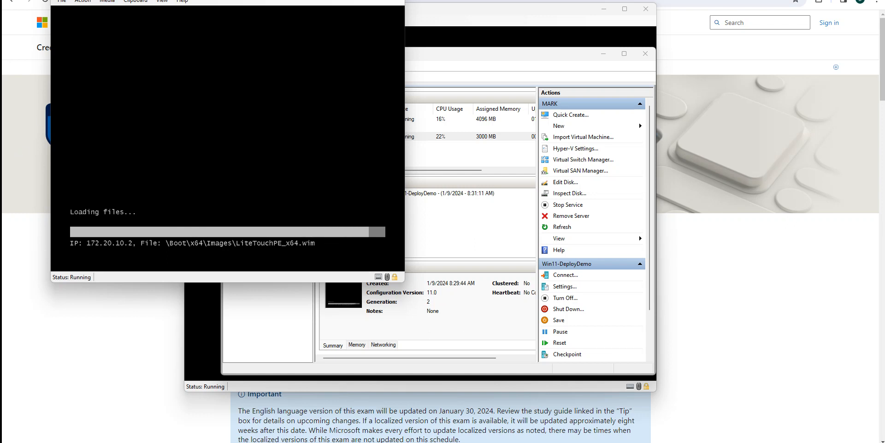
left_click_drag(169, 0, 369, 68)
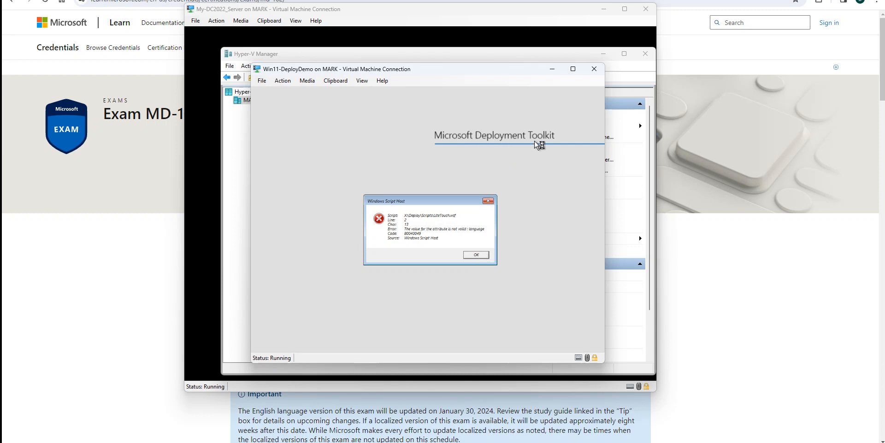
left_click(478, 257)
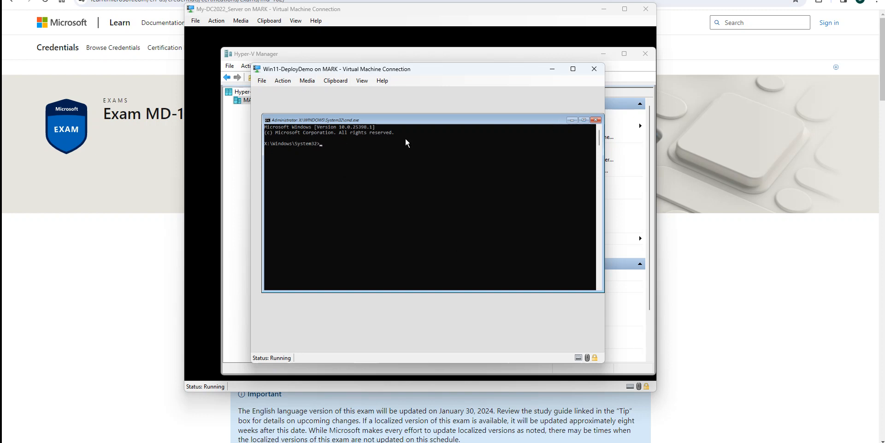
left_click(595, 120)
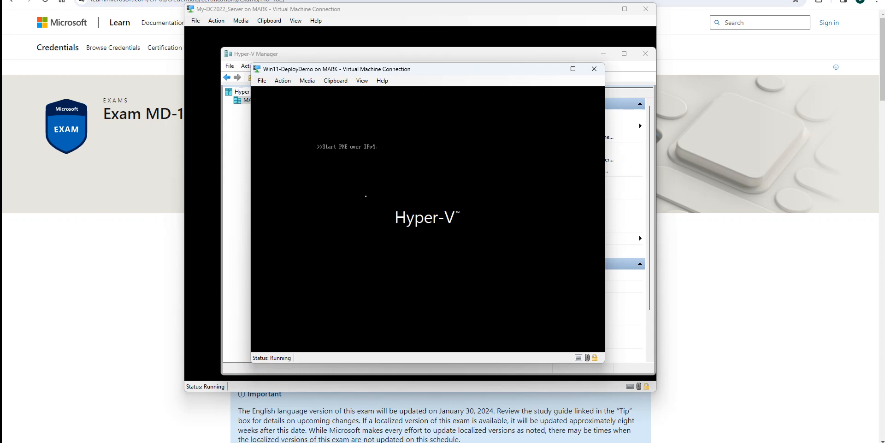
- Dismiss the script error after the repeated network boot, close the console and turn off Win11-DeployDemo
left_click(283, 81)
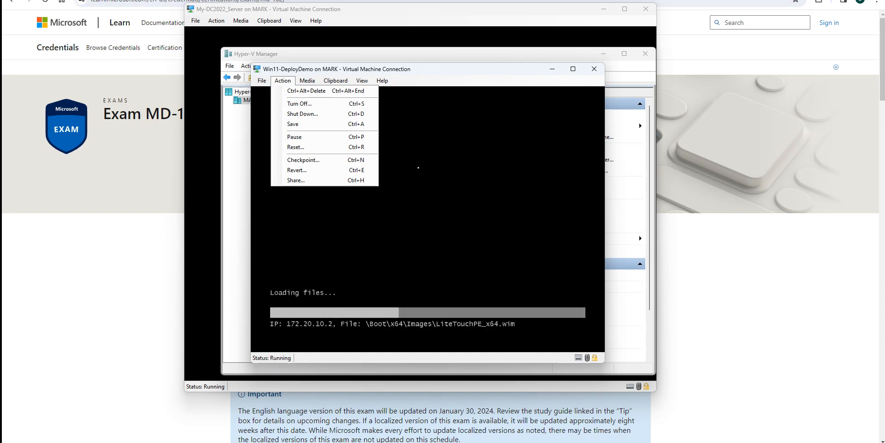
left_click(283, 79)
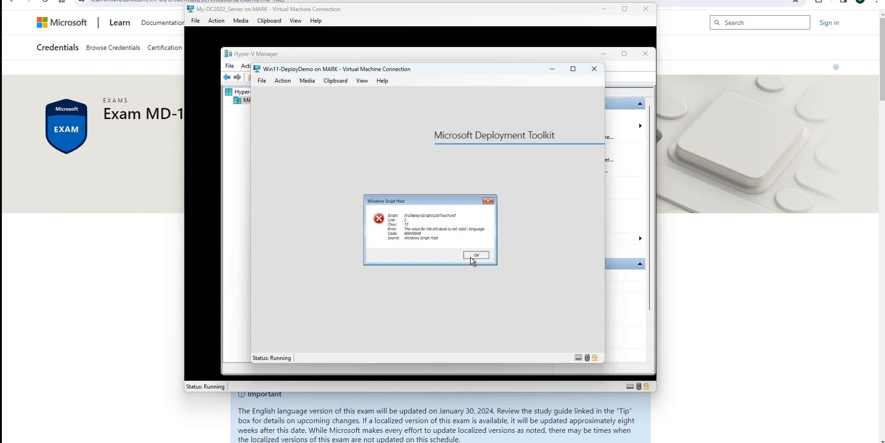
left_click(473, 260)
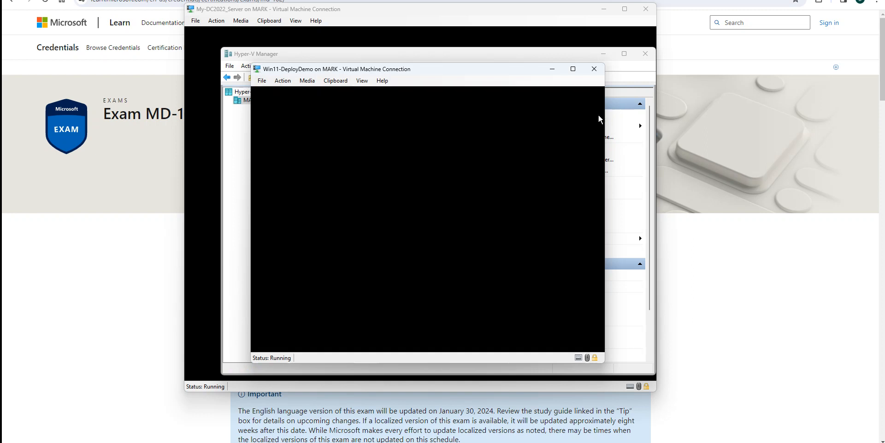
left_click(594, 68)
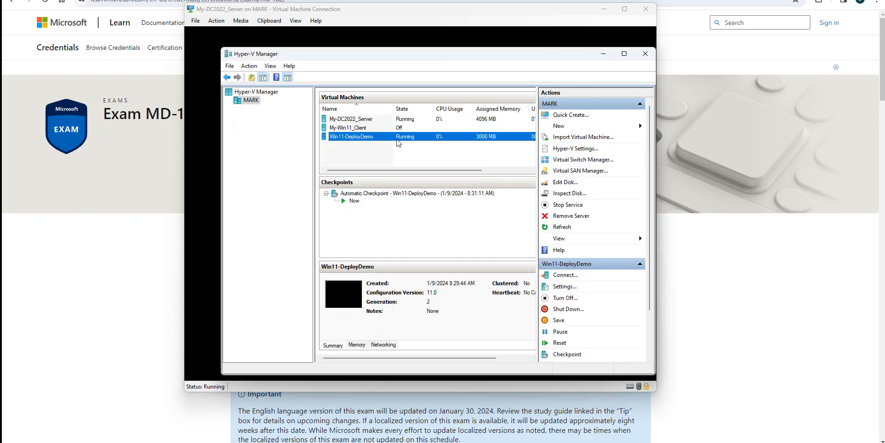
right_click(399, 142)
left_click(408, 174)
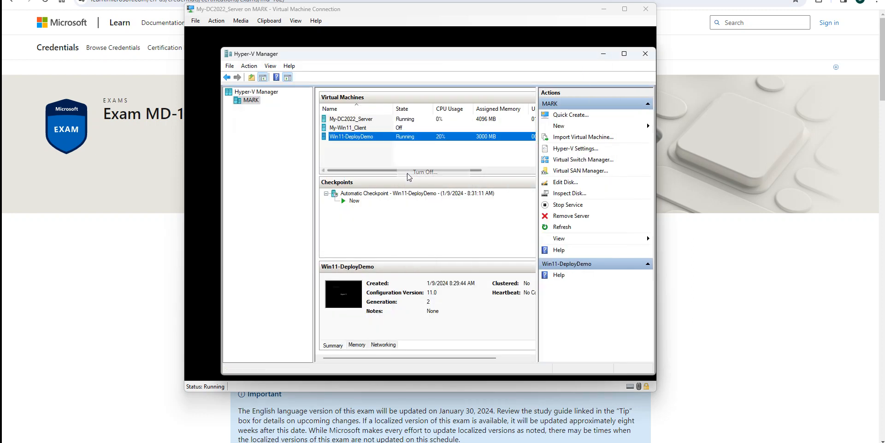
- Copy the Win11-DeployDemo virtual machine's name and delete that virtual machine
left_click(381, 136)
key("ctrl+c")
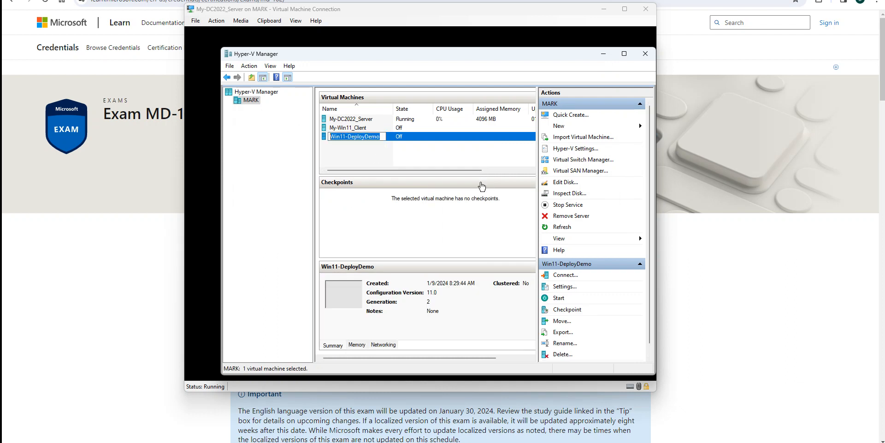
left_click(446, 139)
key("Delete")
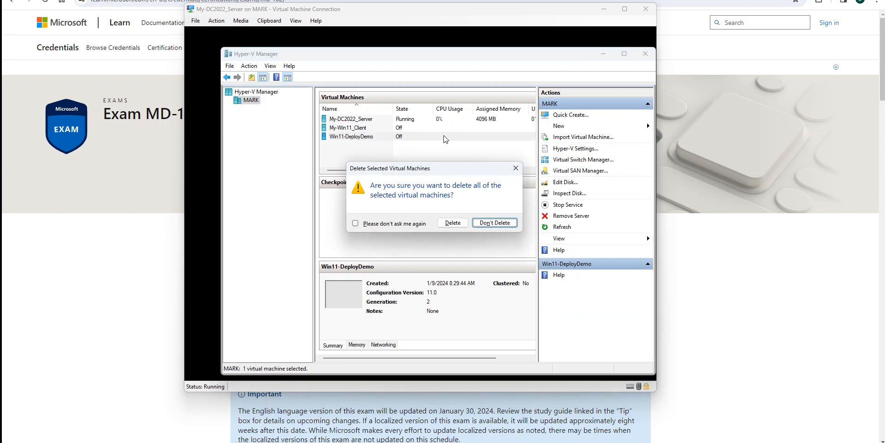
left_click(460, 230)
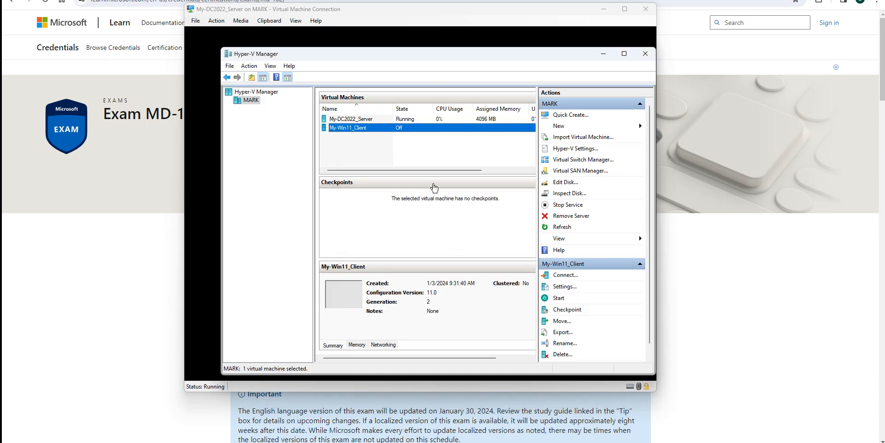
left_click(460, 191)
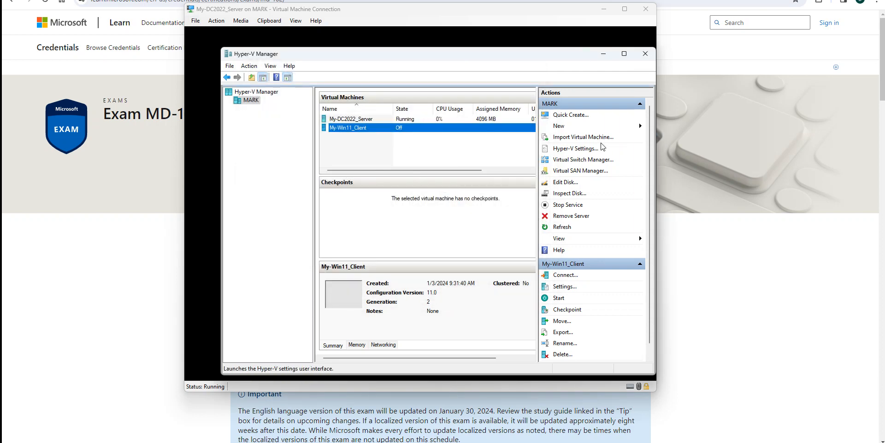
- Start a new virtual machine named Win11-DeployDemo in the default location, keep Generation 1 and continue to the memory settings
left_click(564, 126)
left_click(701, 126)
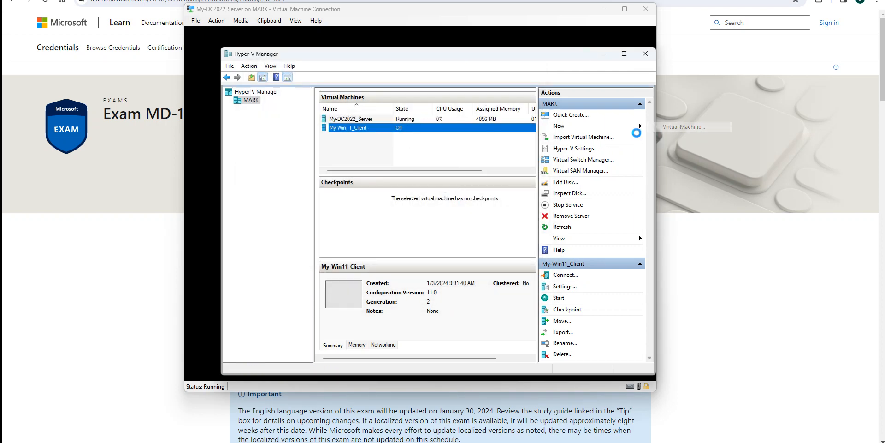
left_click(506, 316)
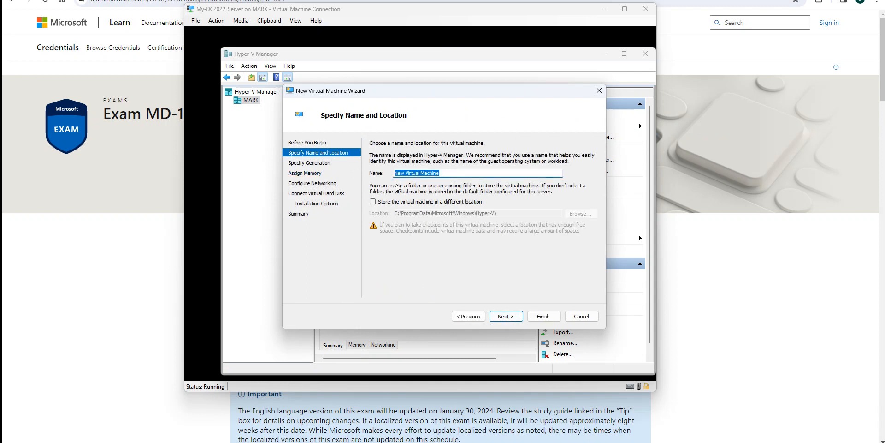
key("ctrl+v")
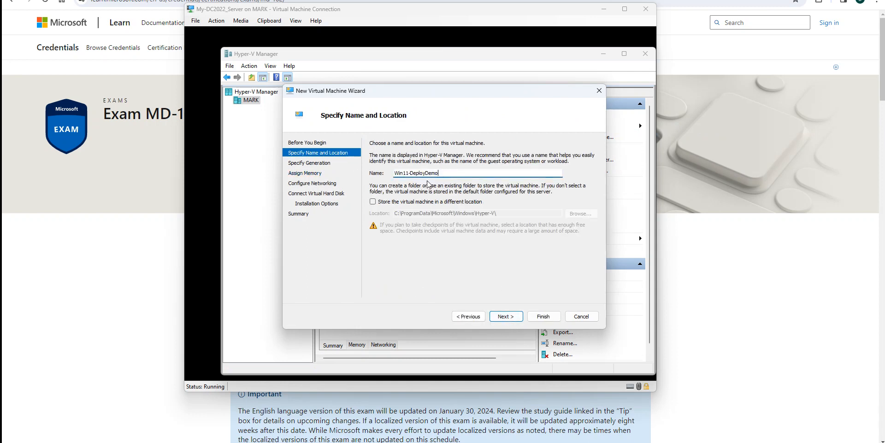
left_click(506, 317)
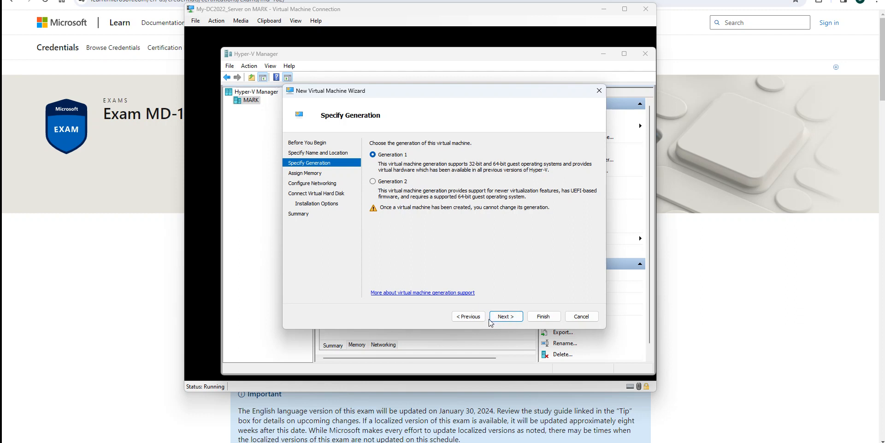
left_click(506, 316)
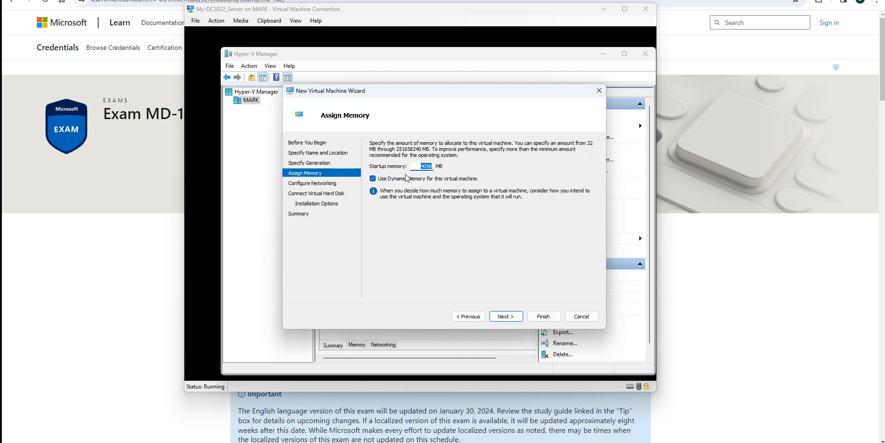
- Set the startup memory to 3000 MB, turn off dynamic memory and continue to the networking settings
left_click(419, 165)
left_click_drag(420, 165, 533, 166)
type("3")
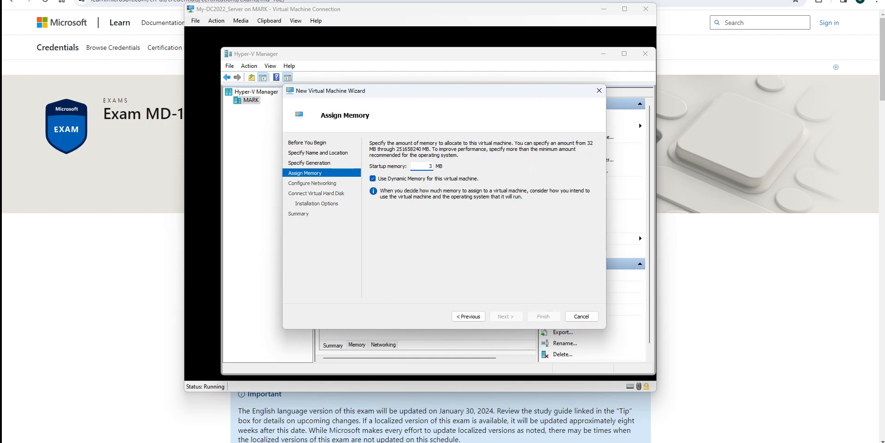
type("000")
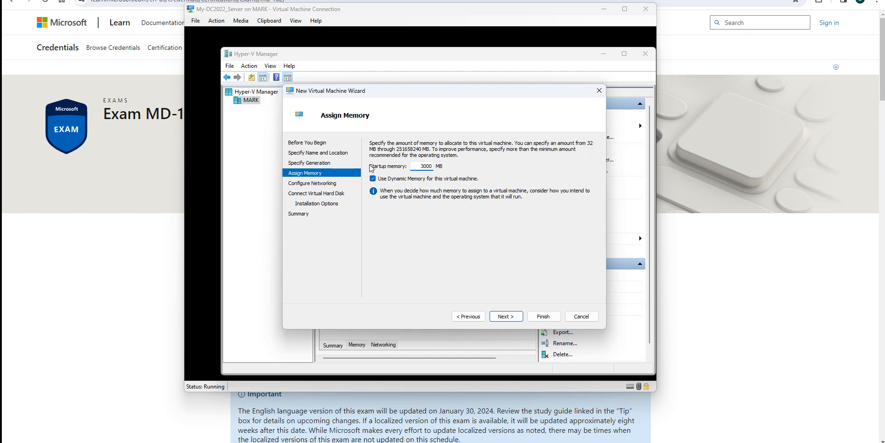
left_click(373, 179)
left_click(510, 314)
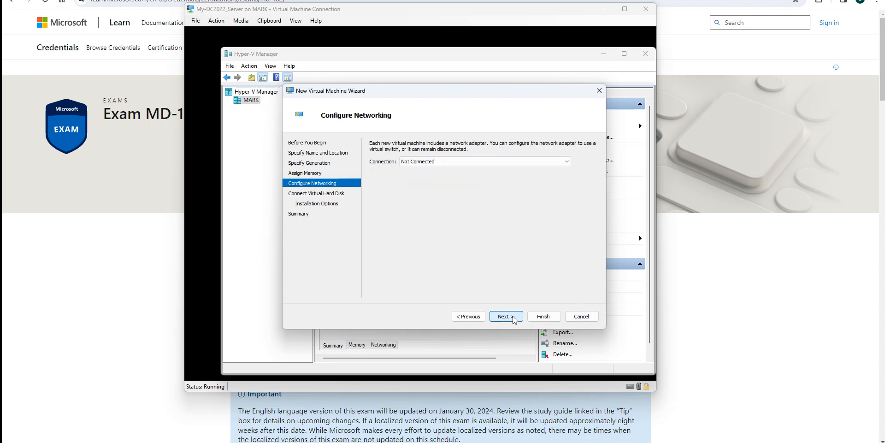
- Connect the new virtual machine's network adapter to External_Internet_Switch and continue to the hard disk settings
left_click(416, 162)
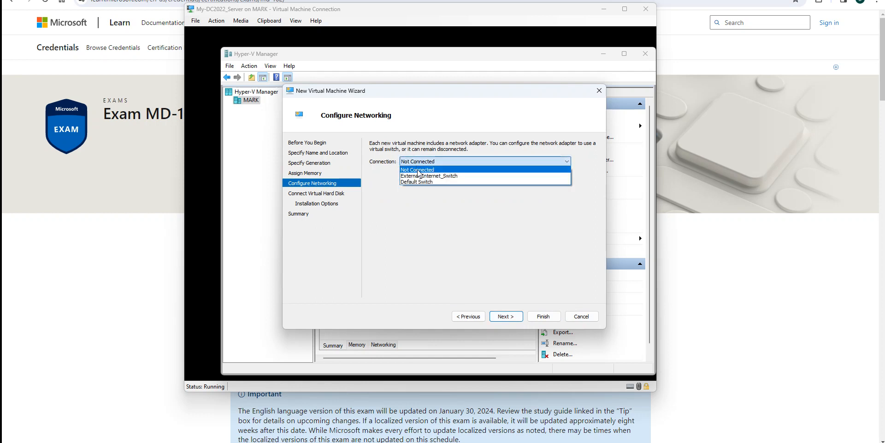
left_click(419, 176)
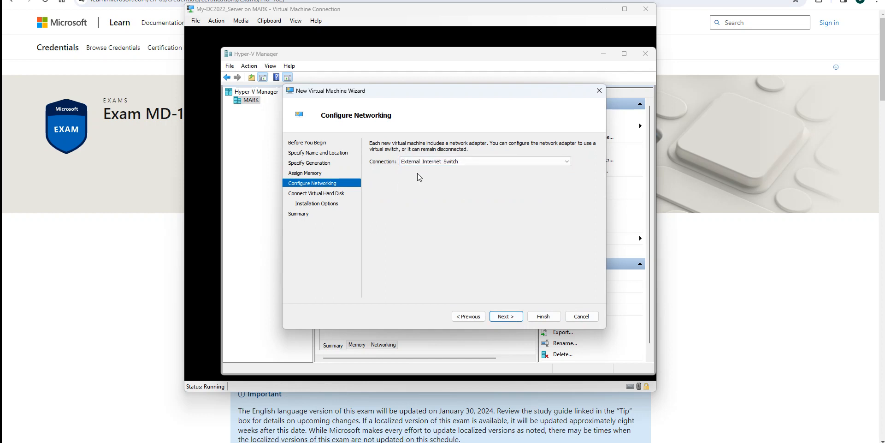
left_click(512, 316)
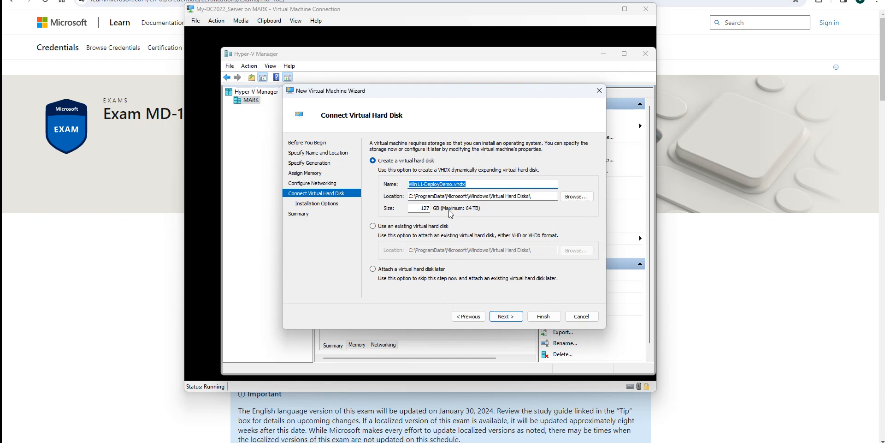
- Set the new virtual hard disk's size to 40 GB and its location to C:\VMs\VHD_Files\
double_click(422, 208)
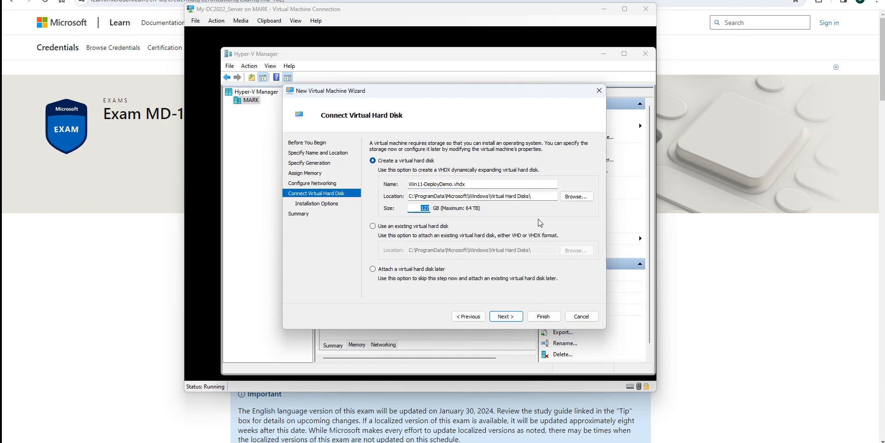
type("40")
left_click(577, 196)
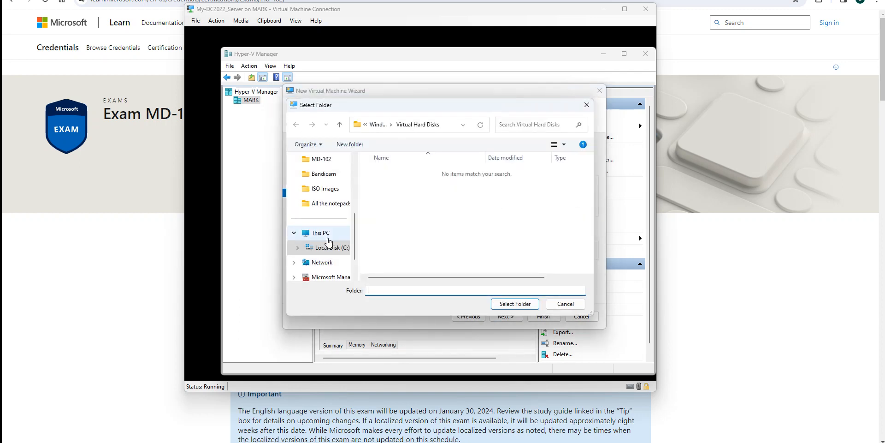
left_click(325, 247)
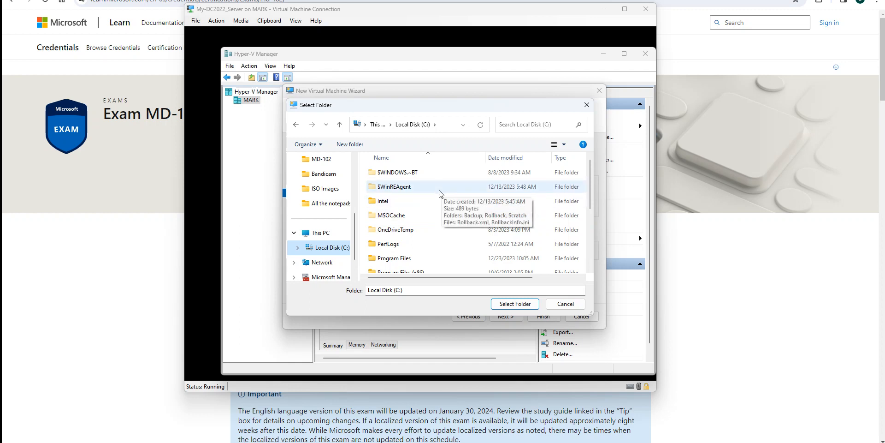
scroll(439, 196, "down", 3)
double_click(396, 240)
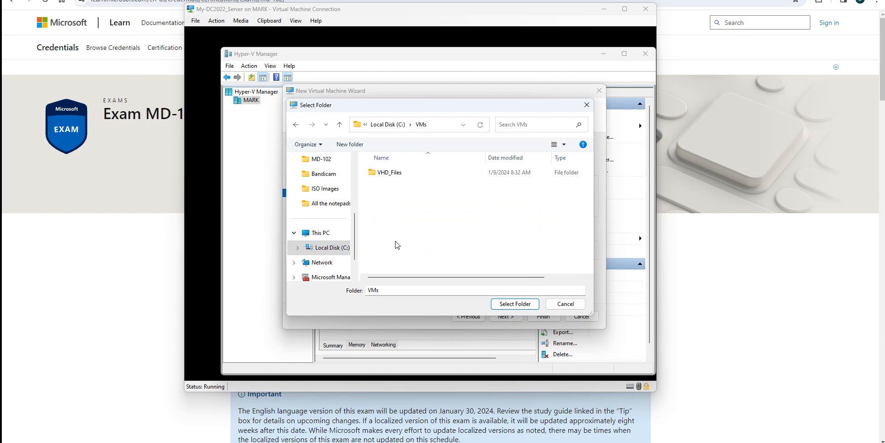
double_click(399, 175)
left_click(513, 305)
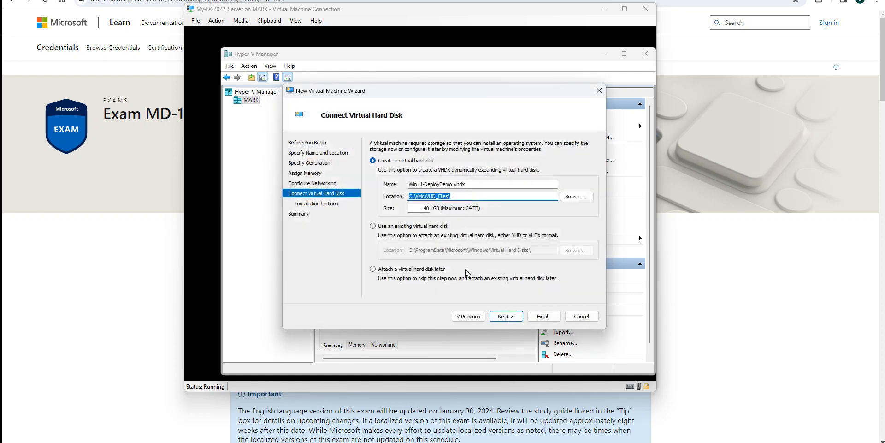
- Try twice to create the virtual machine with the operating system installed later, dismiss the errors and cancel the wizard
left_click(510, 320)
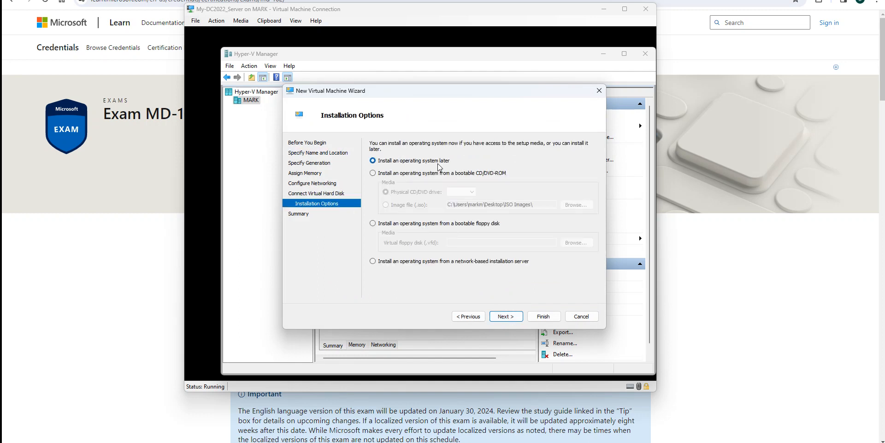
left_click(510, 319)
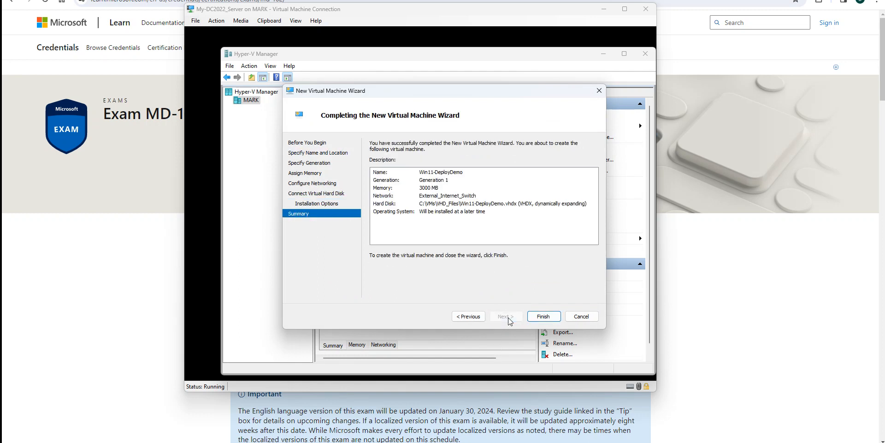
left_click(547, 317)
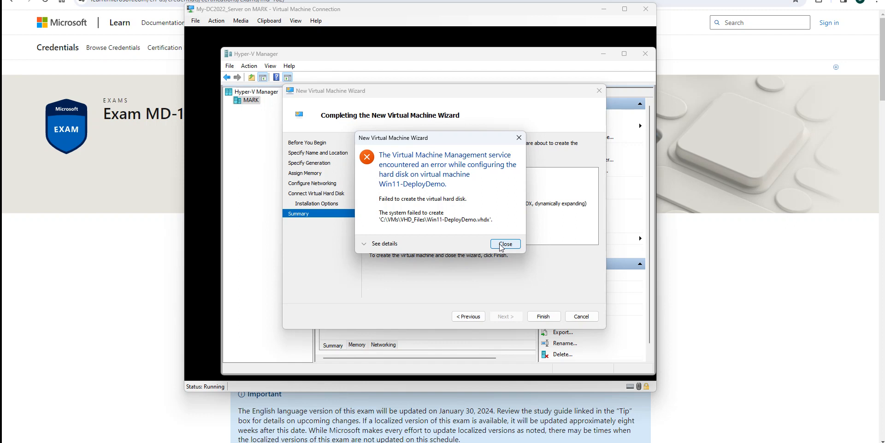
left_click(505, 244)
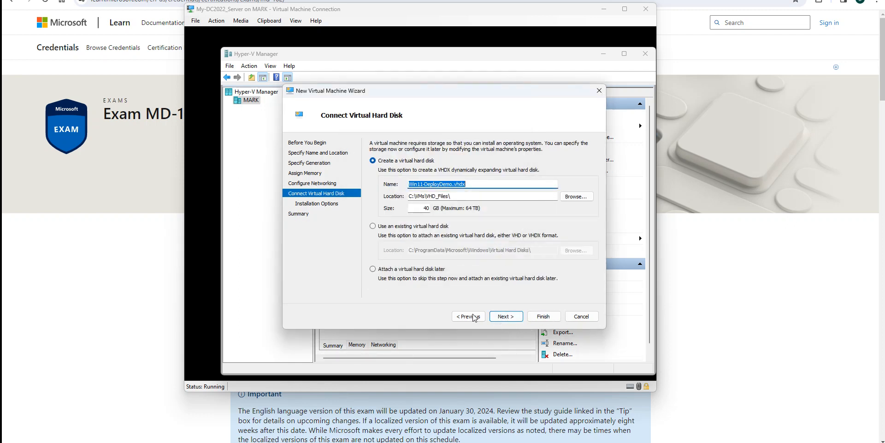
left_click(551, 318)
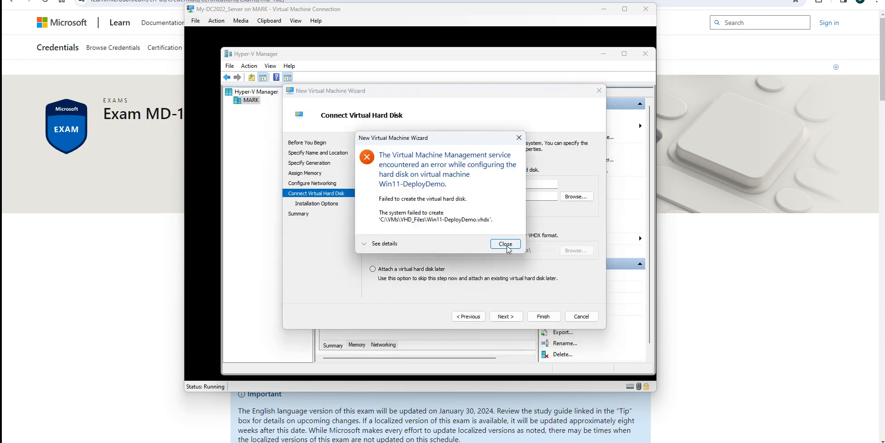
left_click(509, 243)
left_click(477, 318)
left_click(477, 318)
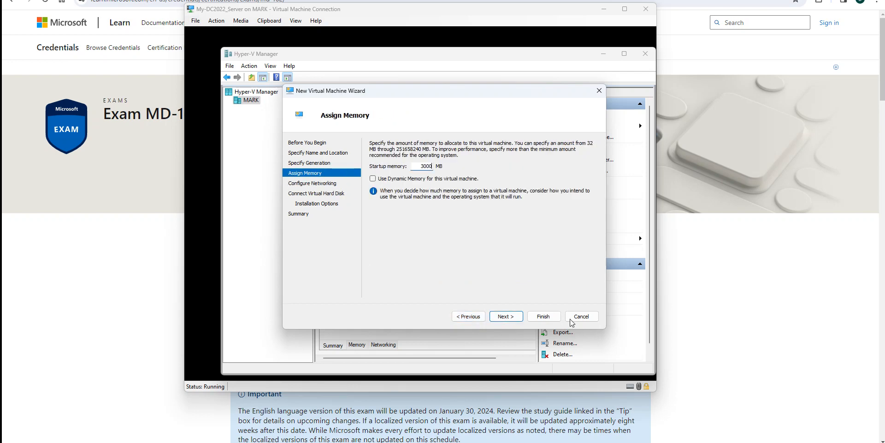
left_click(579, 317)
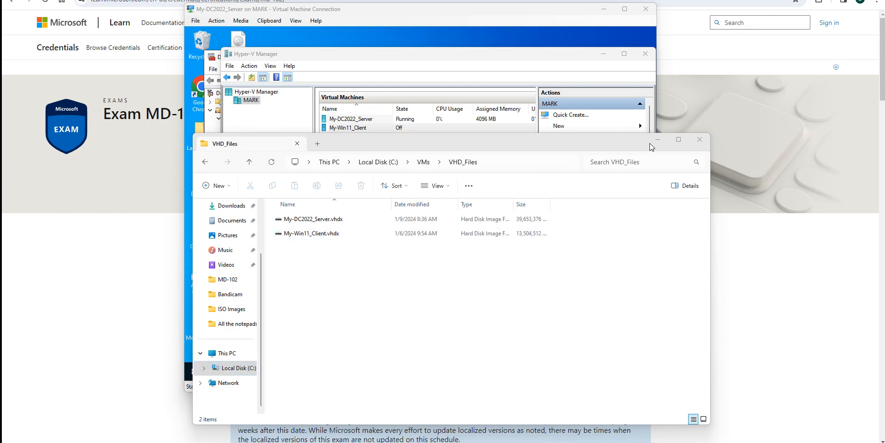
- Close the VHD_Files folder window and start a new Generation 1 virtual machine named Win11-DeployDemo in the default location
left_click(699, 139)
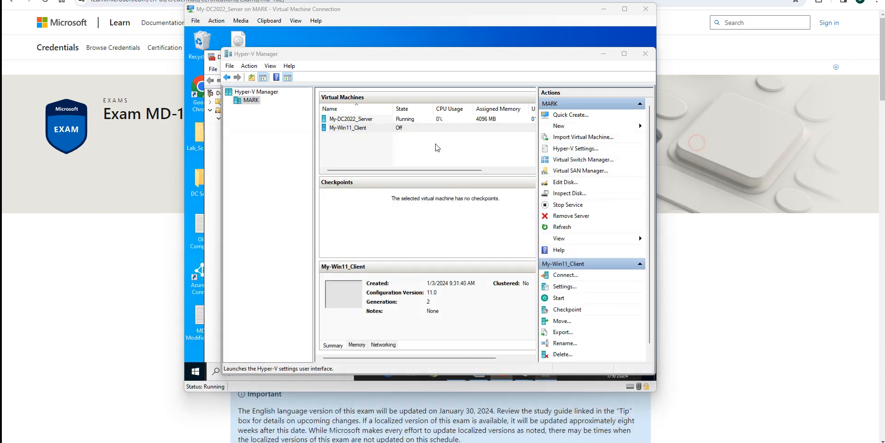
left_click(557, 126)
left_click(666, 129)
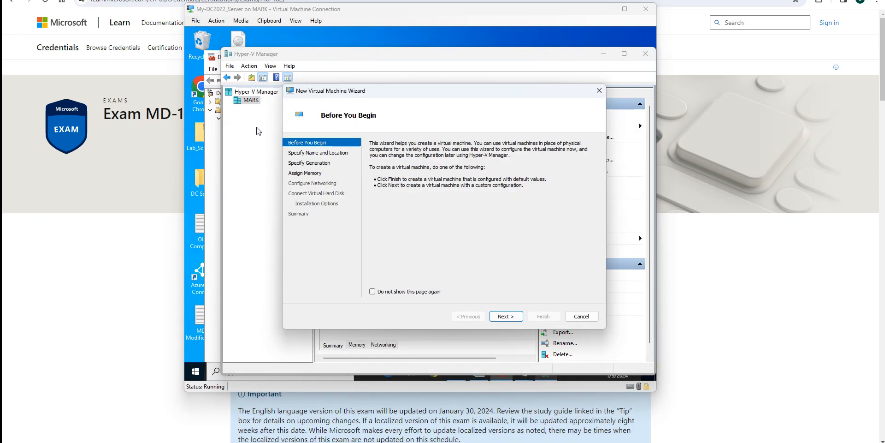
left_click(505, 316)
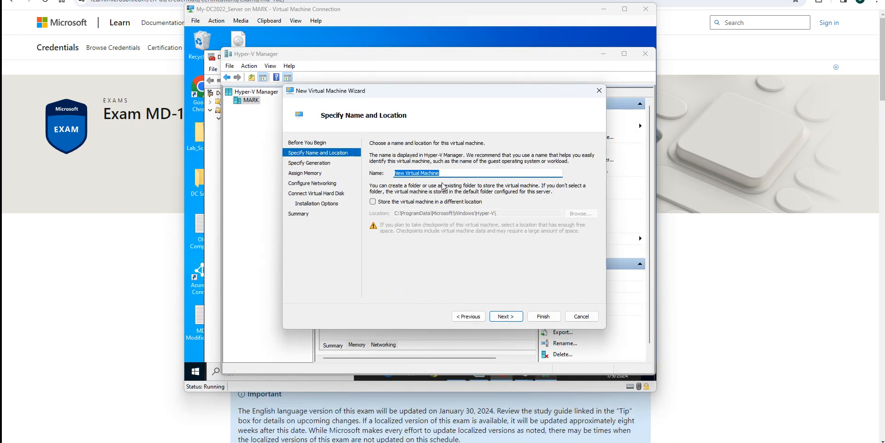
type("Win11-DeployDemo")
left_click(505, 318)
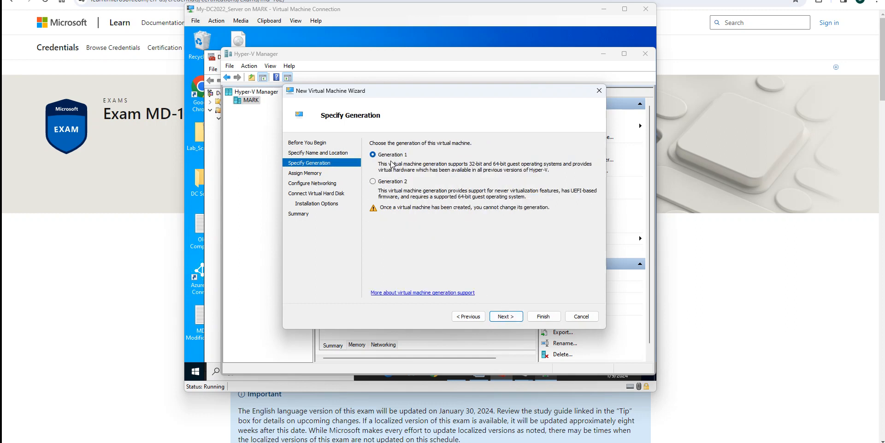
left_click(506, 316)
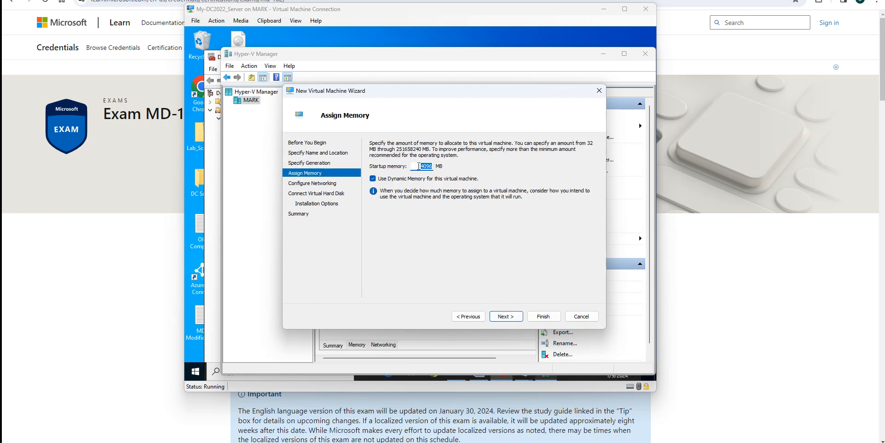
- Assign 3000 MB of startup memory without dynamic memory and connect the network adapter to External_Internet_Switch
type("3000")
left_click(372, 178)
left_click(504, 322)
left_click(458, 161)
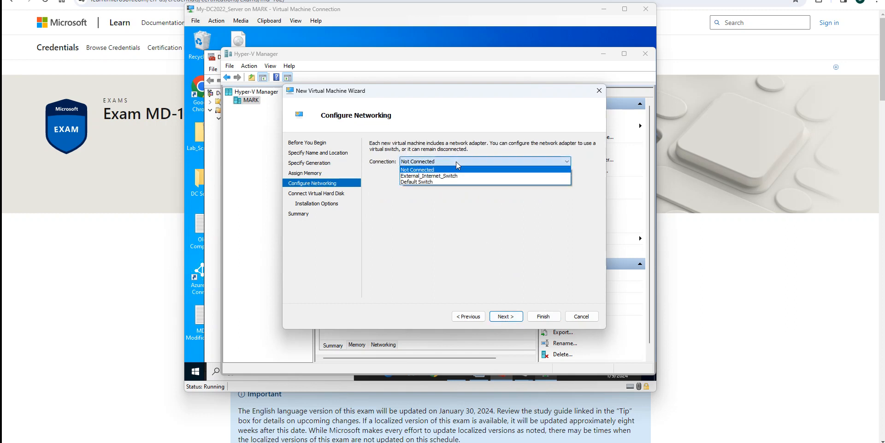
left_click(447, 176)
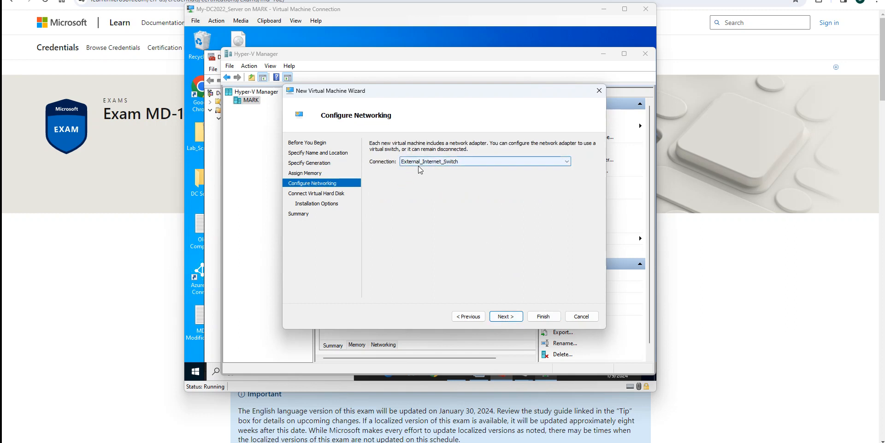
left_click(504, 316)
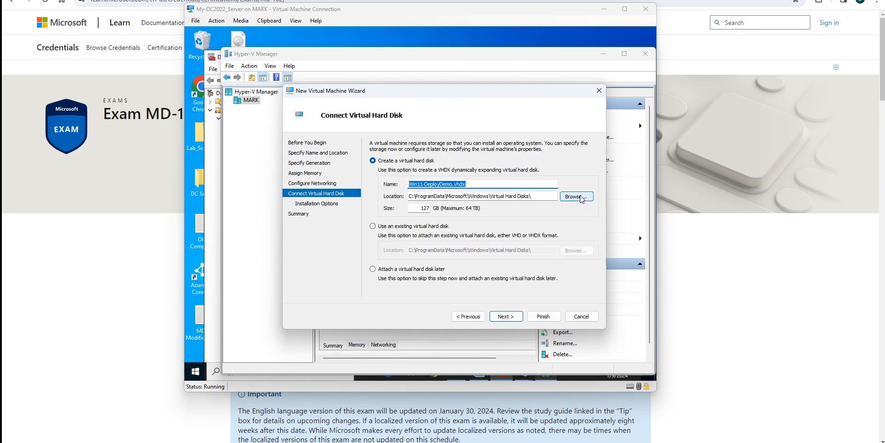
- Store the new virtual hard disk in C:\VMs\VHD_Files\ and set its size to 40 GB
left_click(578, 196)
left_click(330, 250)
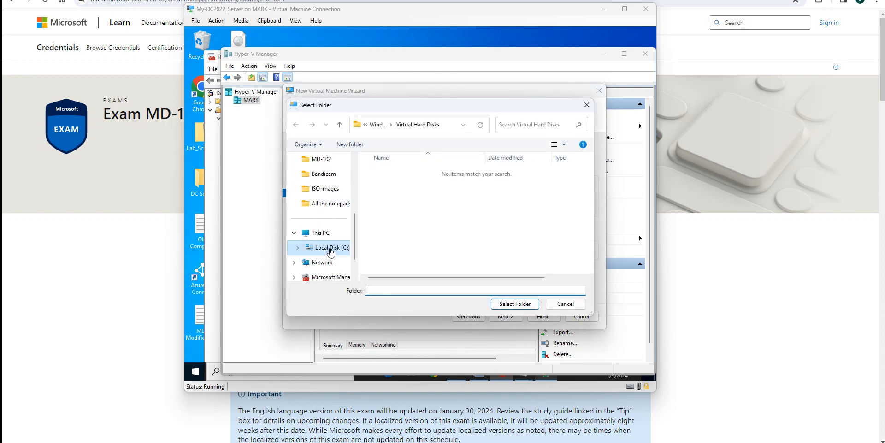
scroll(415, 245, "down", 5)
double_click(379, 240)
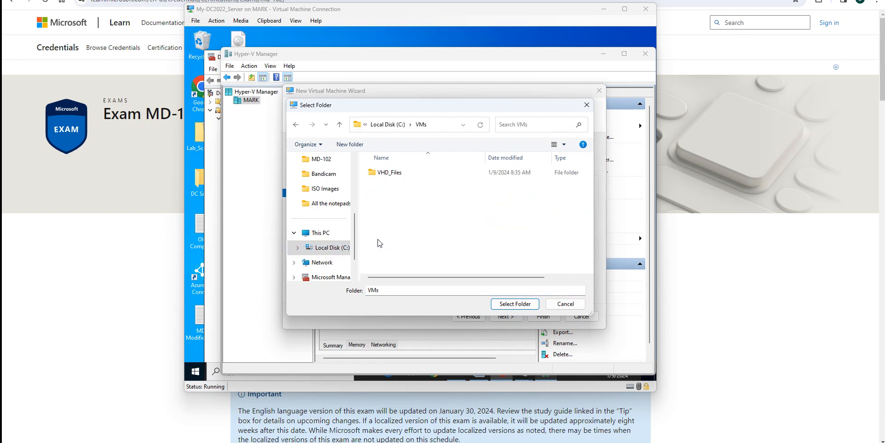
double_click(392, 175)
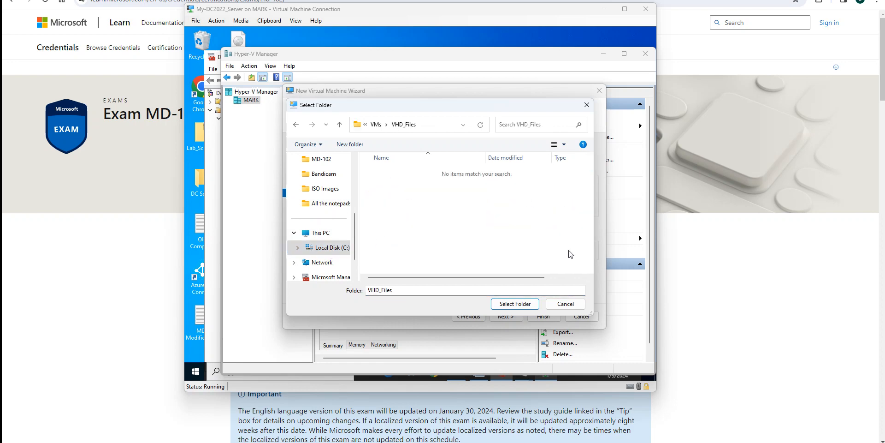
left_click(527, 307)
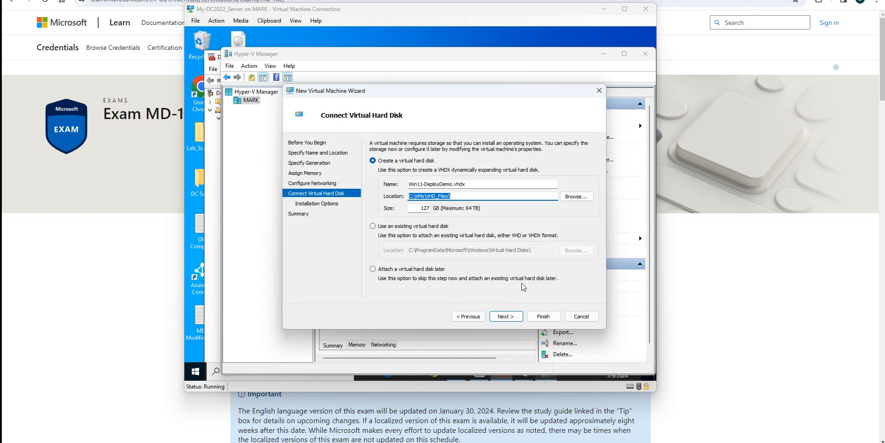
double_click(417, 209)
type("40")
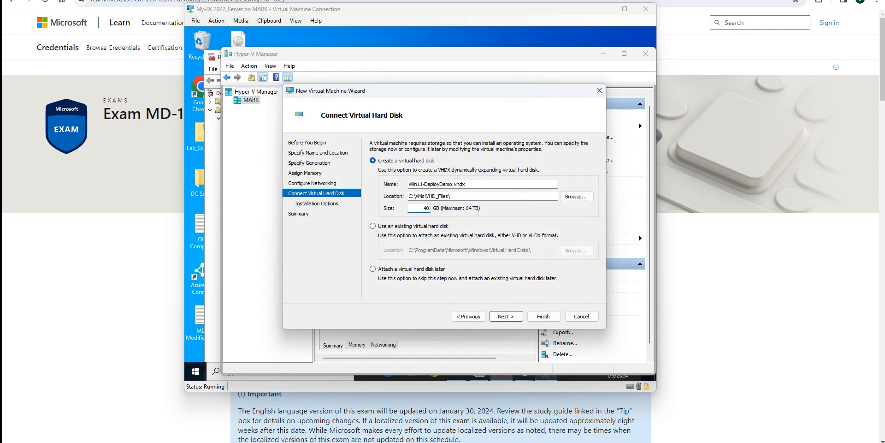
- Keep the option to install an operating system later and finish creating the Win11-DeployDemo virtual machine
left_click(506, 317)
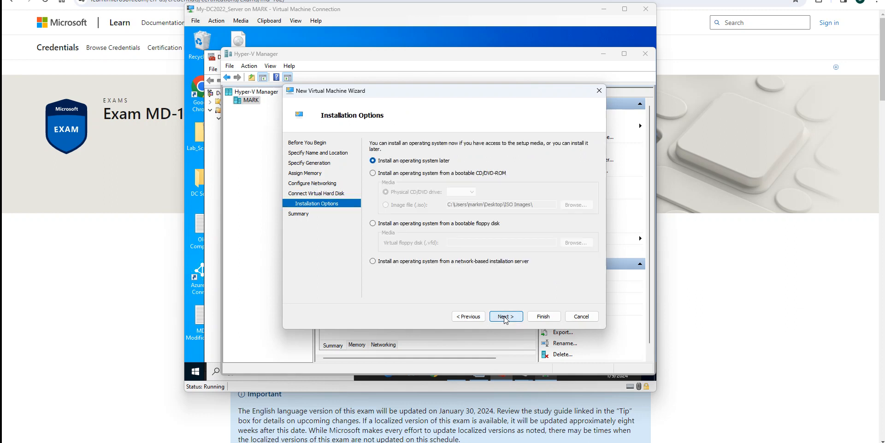
left_click(504, 316)
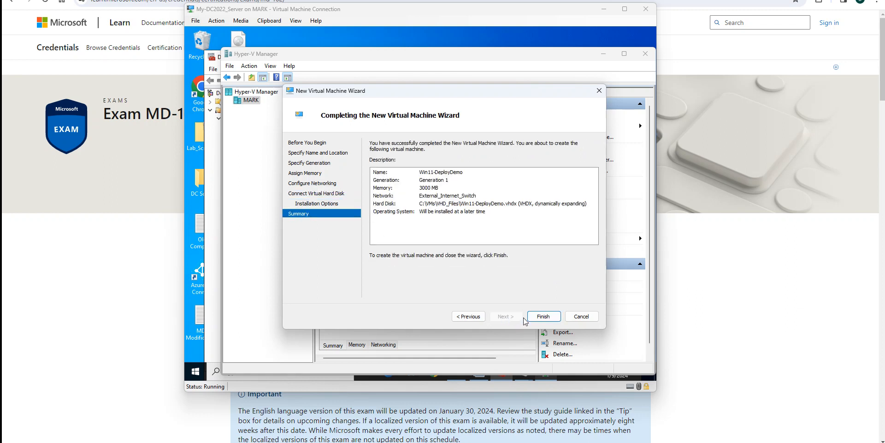
left_click(538, 316)
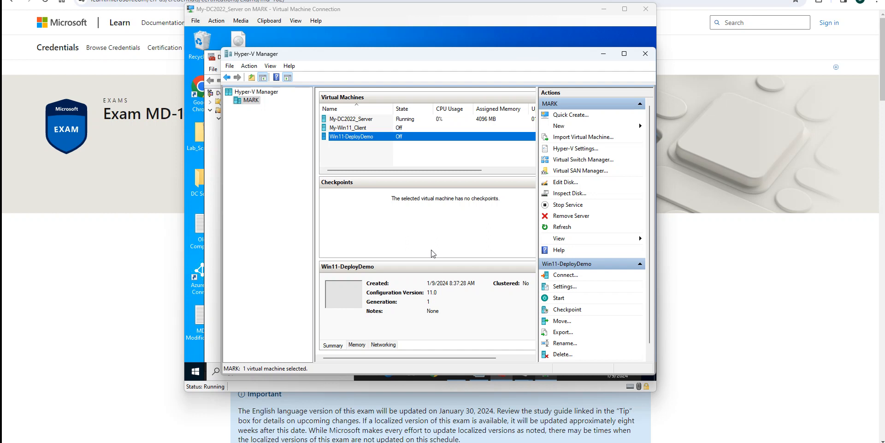
- Start the Win11-DeployDemo virtual machine and connect to its console
right_click(409, 136)
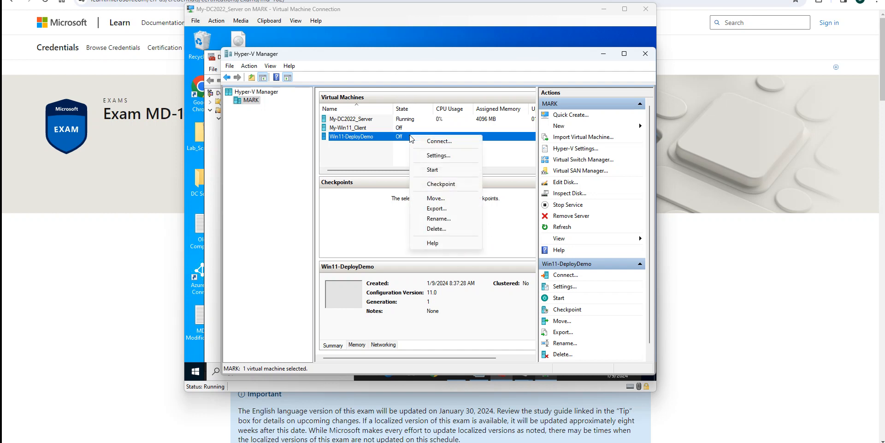
left_click(440, 170)
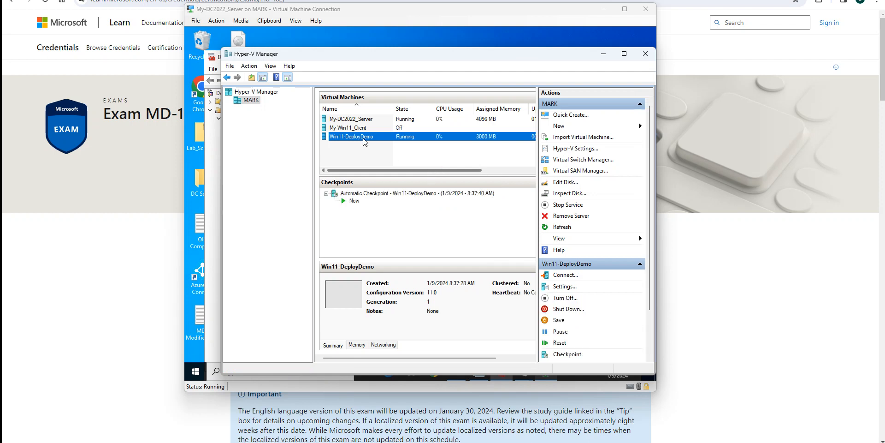
right_click(410, 139)
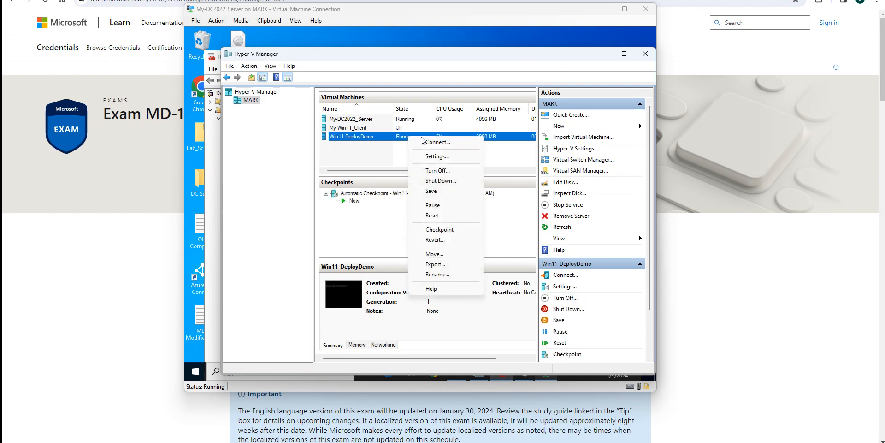
left_click(438, 143)
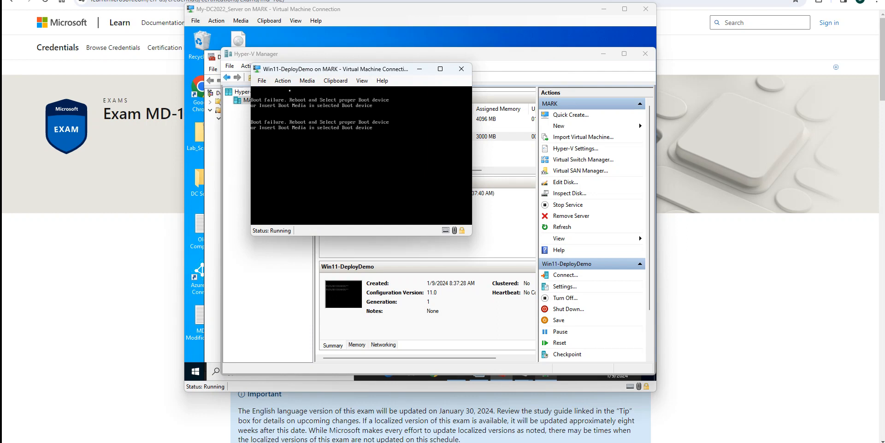
- Try to reboot Win11-DeployDemo by sending Ctrl+Alt+Delete to the guest, and close its connection window
left_click(286, 81)
left_click(291, 90)
left_click(278, 81)
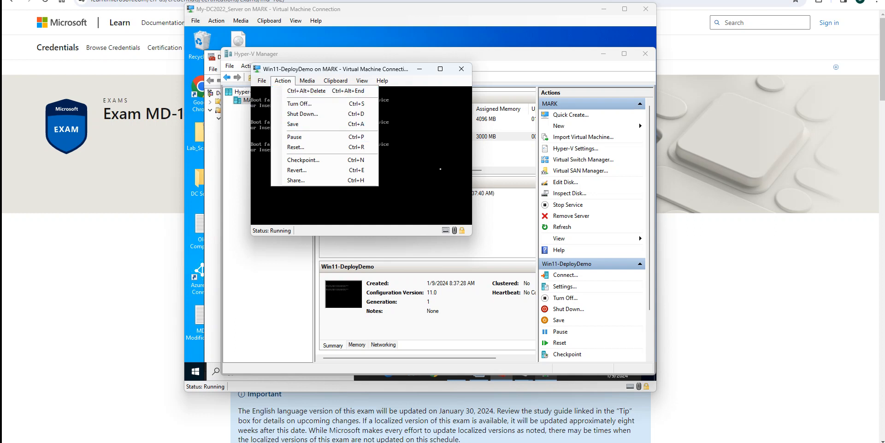
left_click(303, 89)
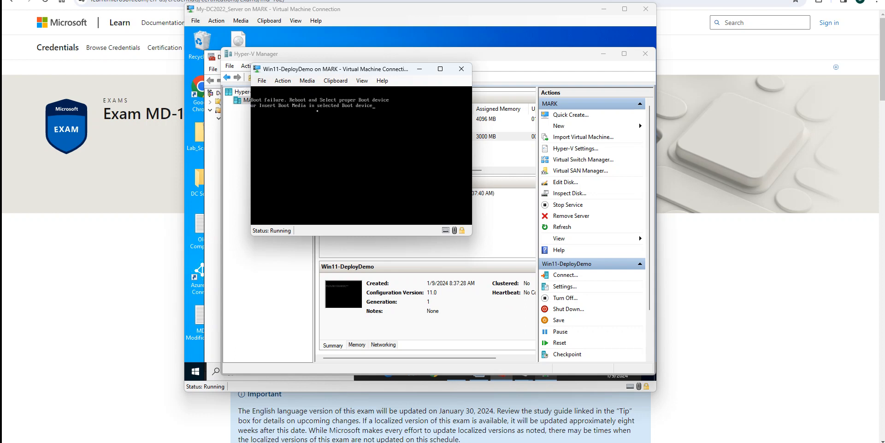
left_click(463, 67)
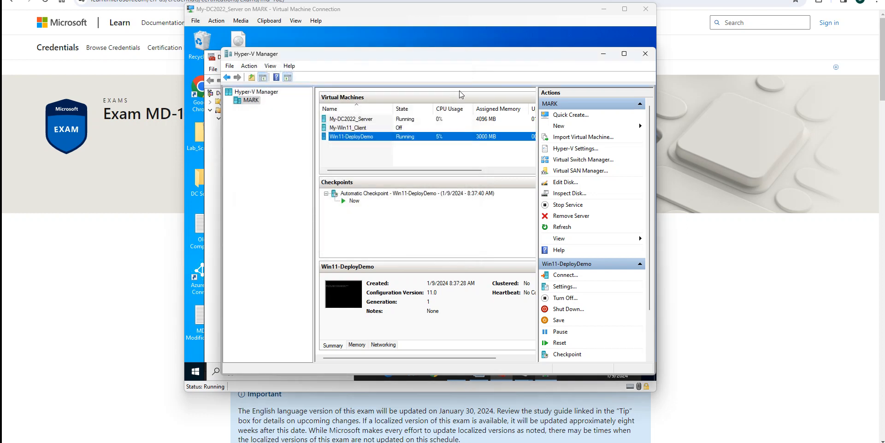
right_click(413, 138)
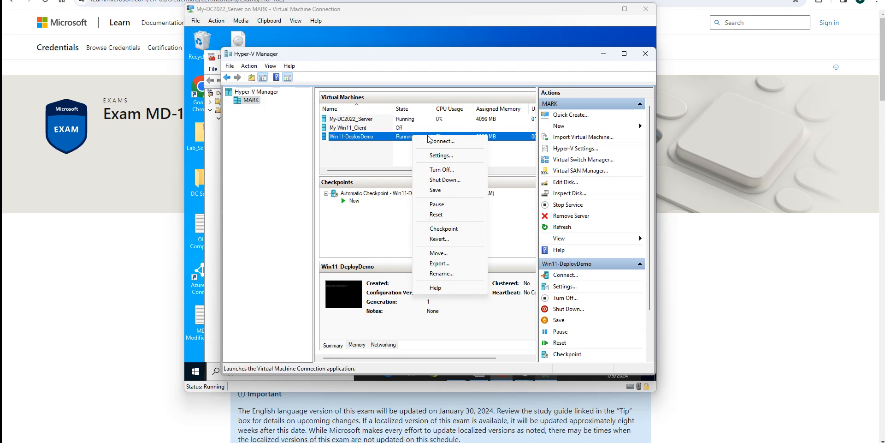
left_click(432, 138)
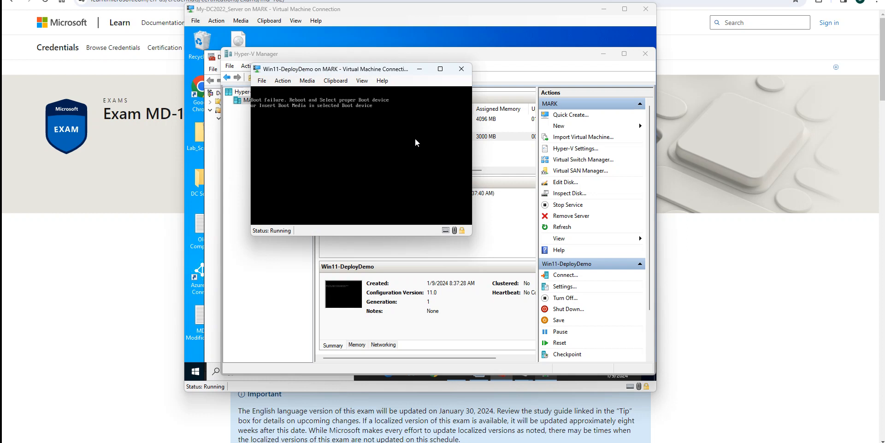
left_click(282, 82)
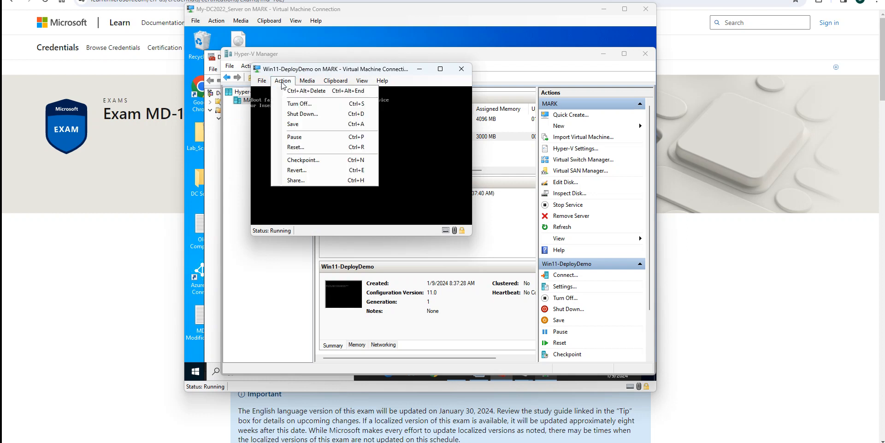
left_click(282, 82)
left_click(461, 72)
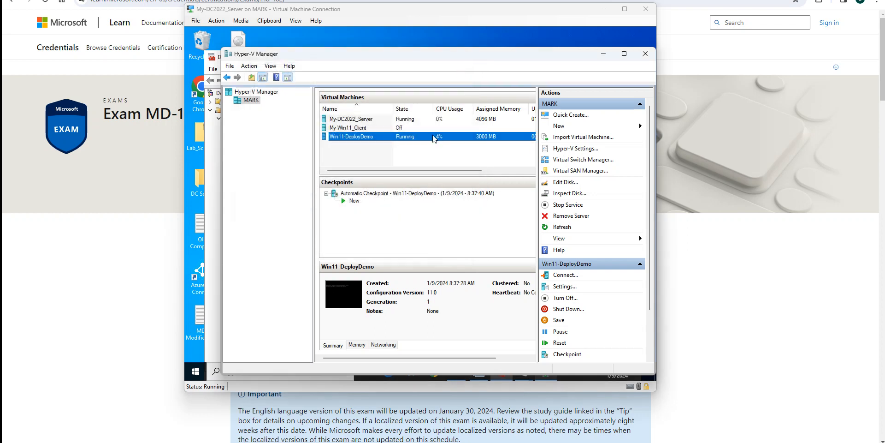
- Turn off the Generation 1 Win11-DeployDemo virtual machine and delete it
right_click(434, 137)
left_click(463, 169)
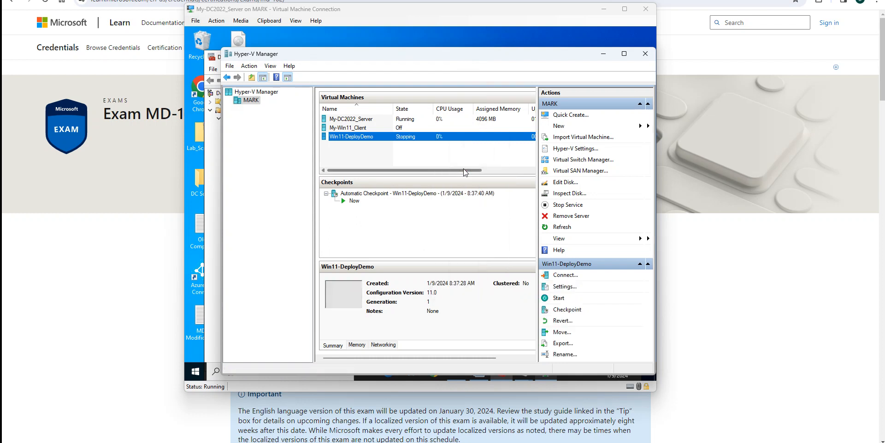
right_click(421, 142)
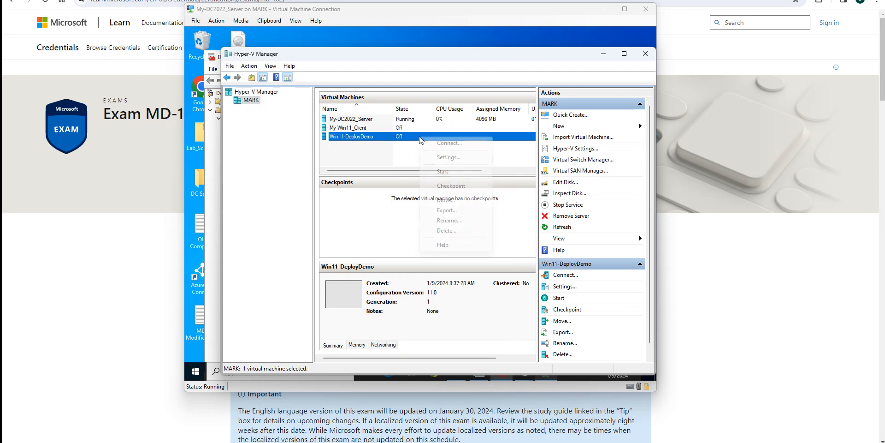
left_click(462, 237)
left_click(461, 225)
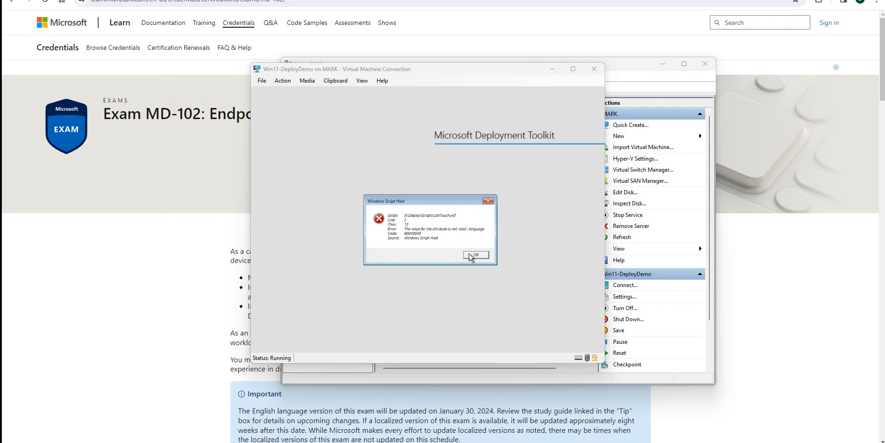
- Dismiss the Windows Script Host error and retry the network boot after closing the Windows PE command prompt
left_click(476, 255)
key("F8")
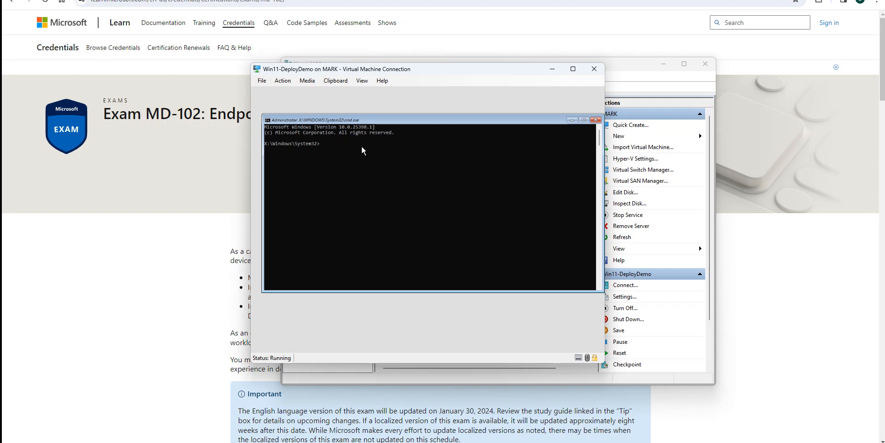
left_click(595, 121)
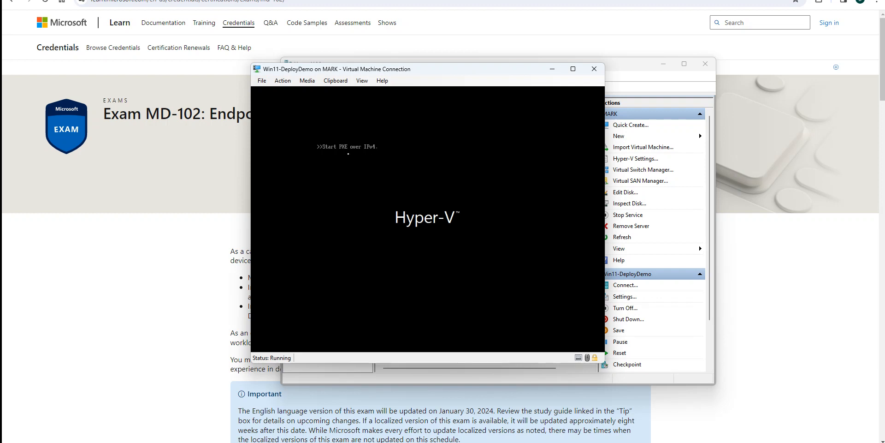
left_click(283, 81)
left_click(287, 91)
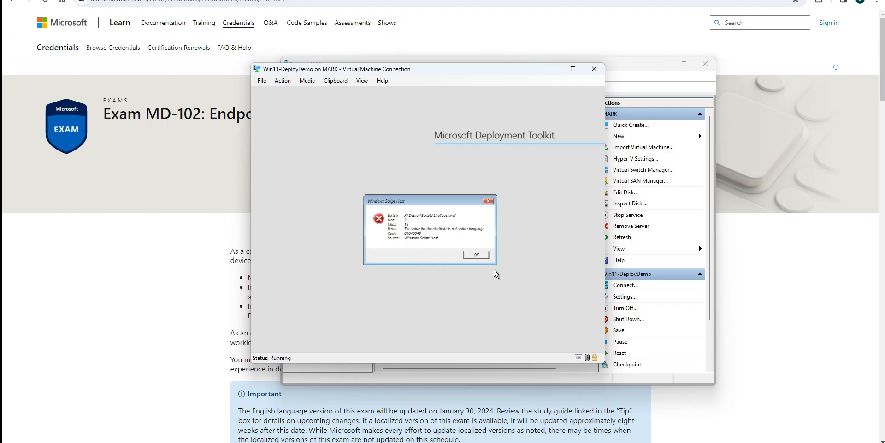
- Dismiss the repeated script error and exit the Windows PE command prompt and the virtual machine connection
left_click(486, 256)
key("F8")
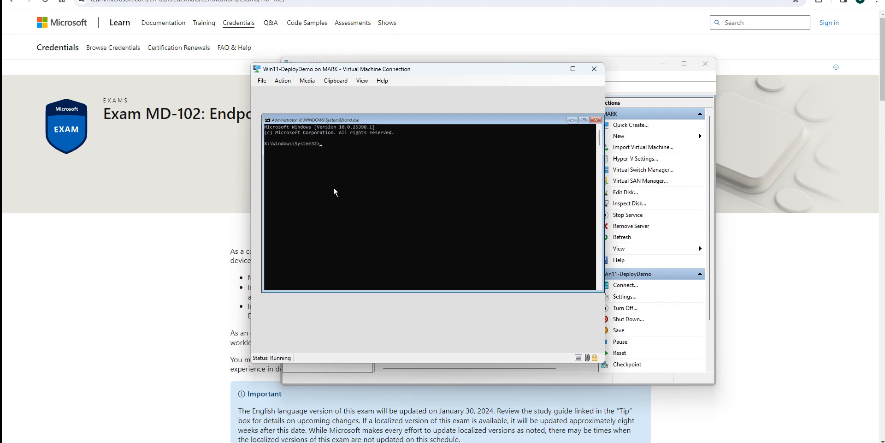
left_click(596, 121)
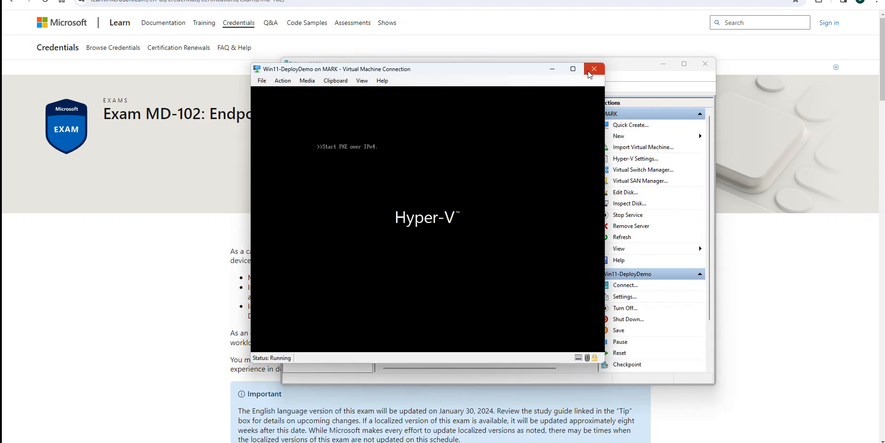
left_click(590, 75)
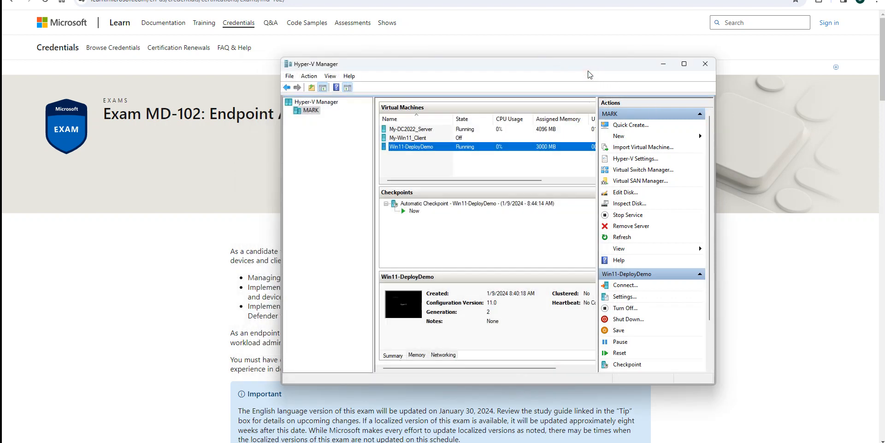
- Turn off the running Generation 2 Win11-DeployDemo virtual machine in Hyper-V Manager
right_click(460, 151)
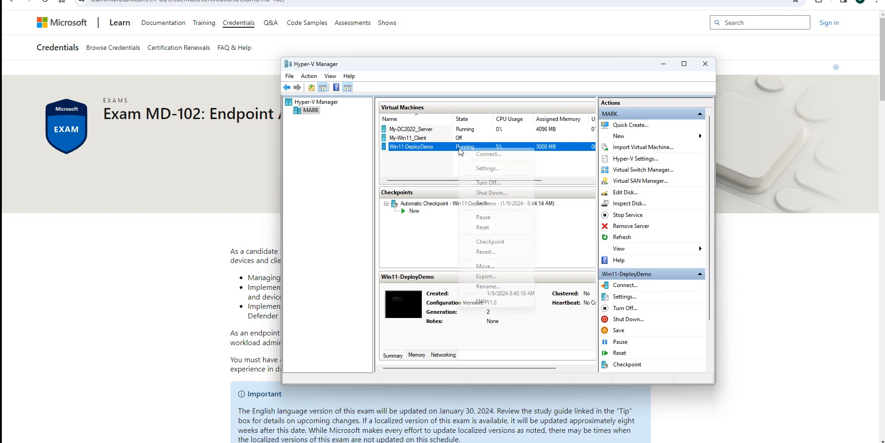
left_click(478, 281)
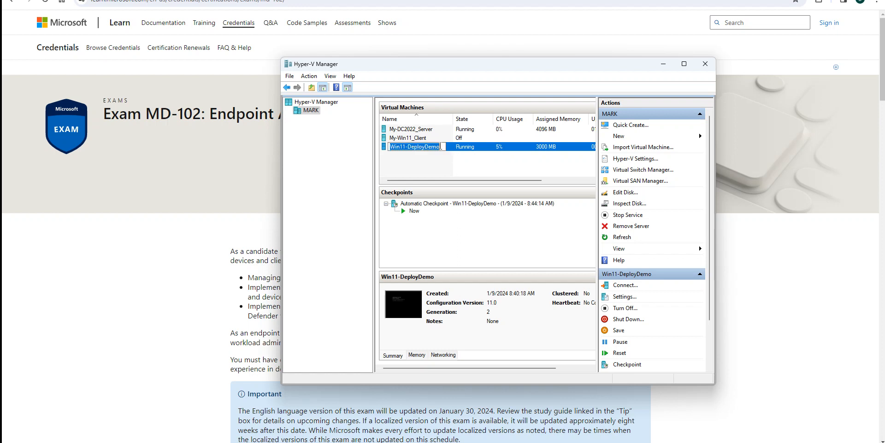
left_click(506, 147)
right_click(506, 148)
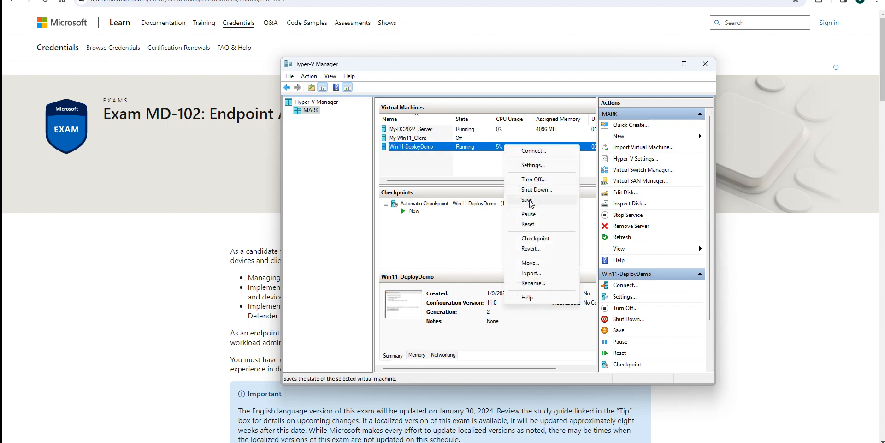
left_click(529, 179)
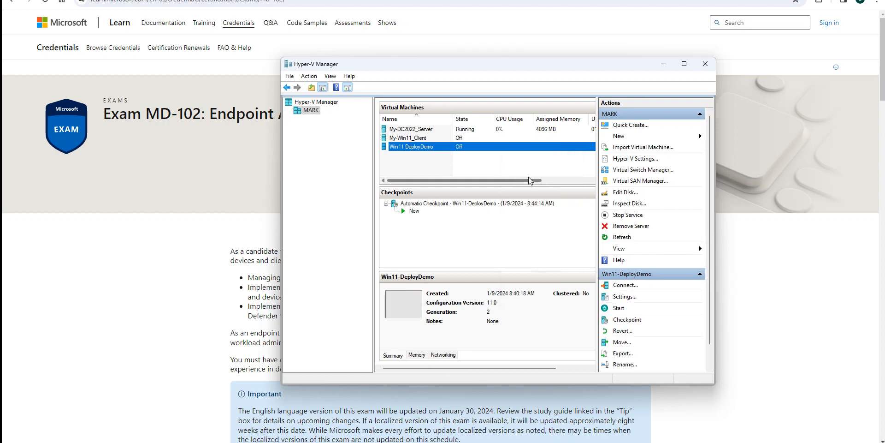
- Delete the Generation 2 Win11-DeployDemo virtual machine and confirm the deletion
left_click(447, 148)
right_click(470, 149)
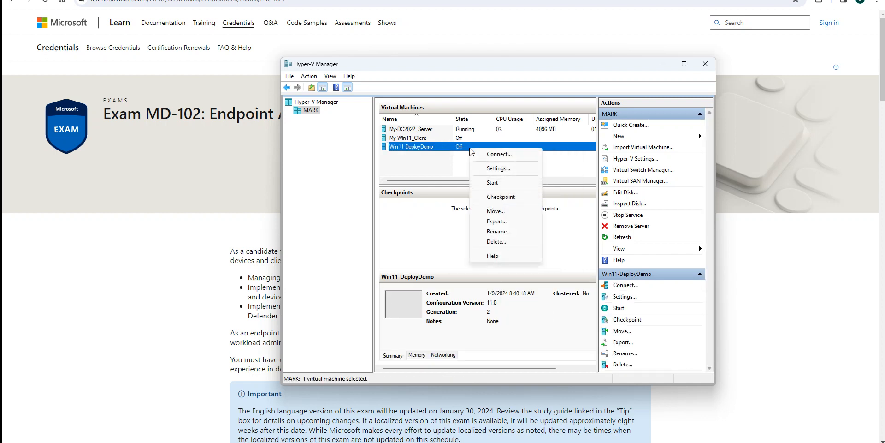
left_click(495, 241)
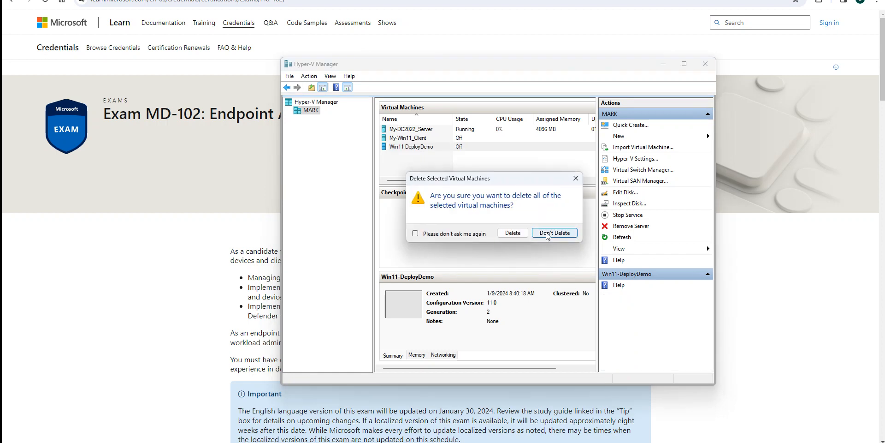
left_click(521, 236)
left_click(513, 233)
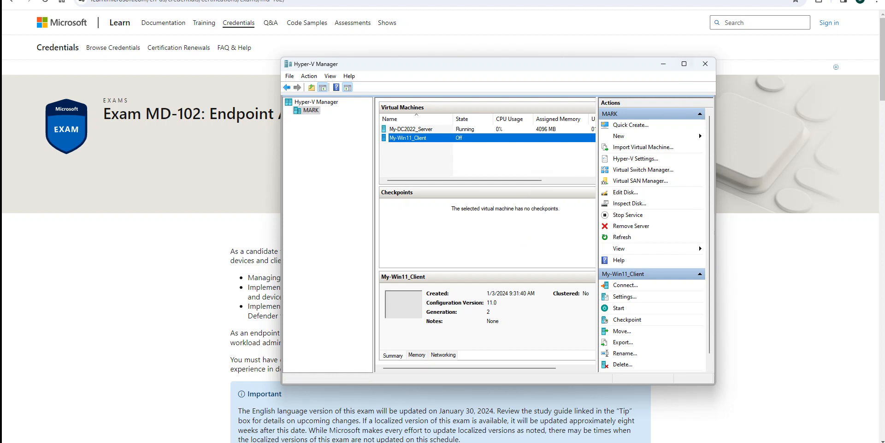
- Delete the leftover Win11-DeployDemo.vhdx disk file from the VHD_Files folder
left_click(464, 441)
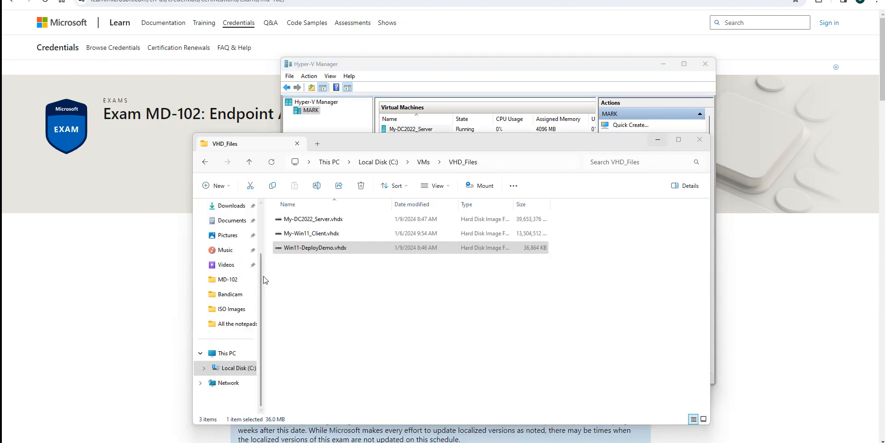
left_click(349, 236)
left_click(347, 252)
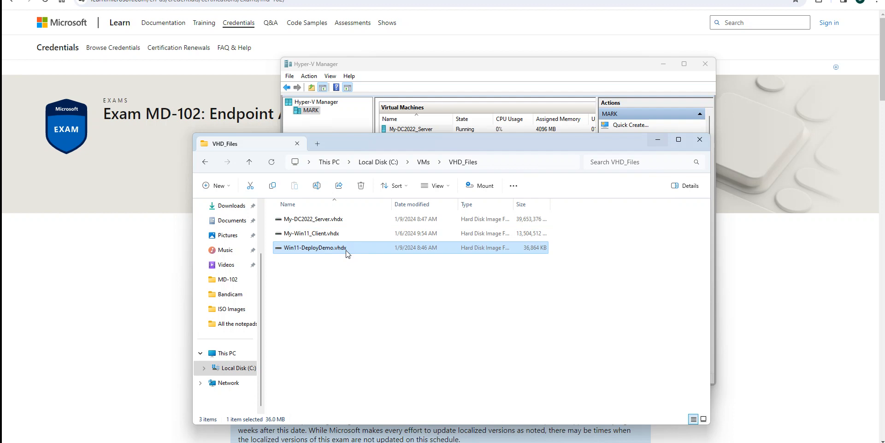
key("Delete")
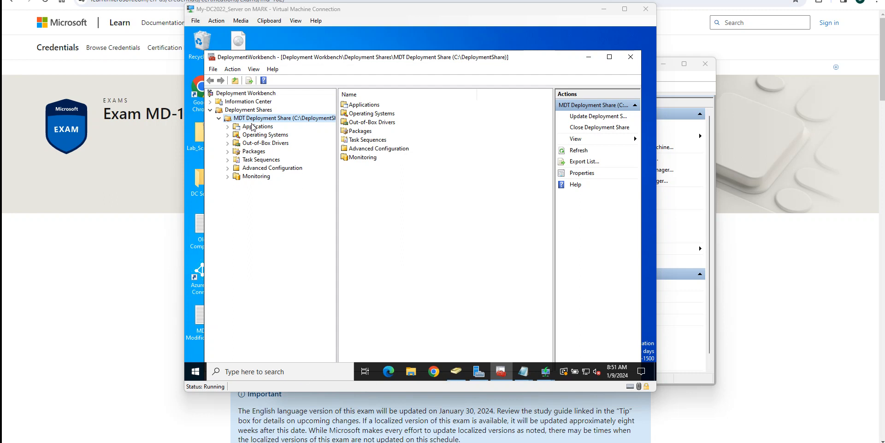
- Open the properties of the MDT Deployment Share at its rules
right_click(284, 121)
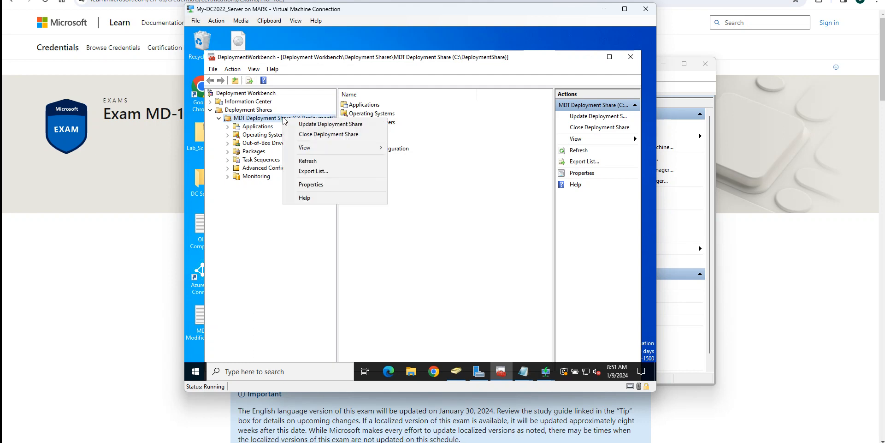
left_click(317, 186)
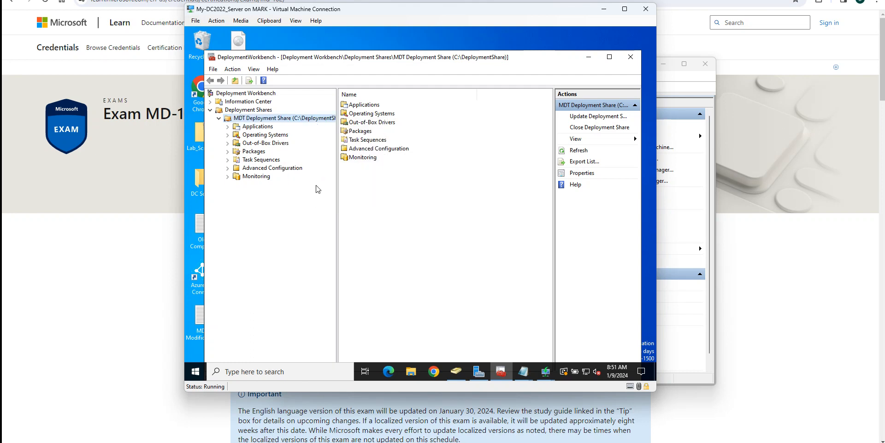
left_click(297, 113)
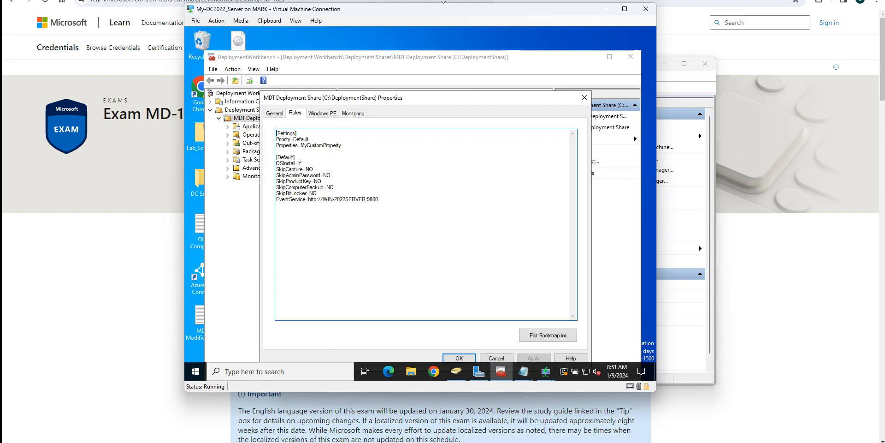
- Review the prepared settings in bootstrap modification.txt and close the file
mouse_move(527, 374)
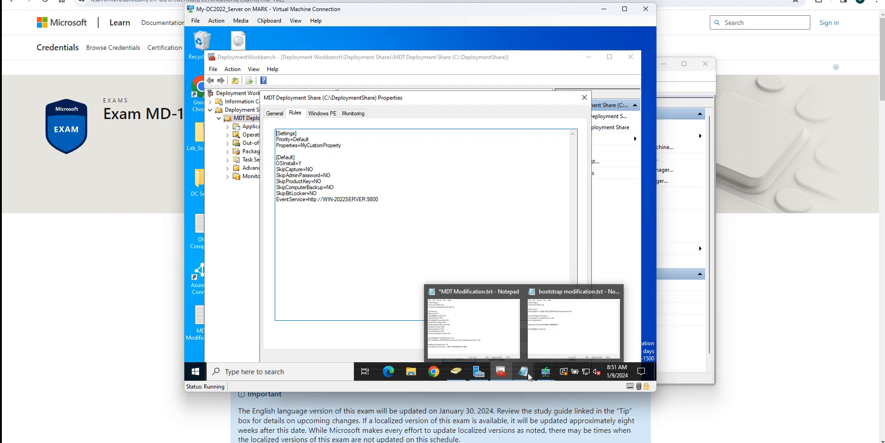
left_click(557, 344)
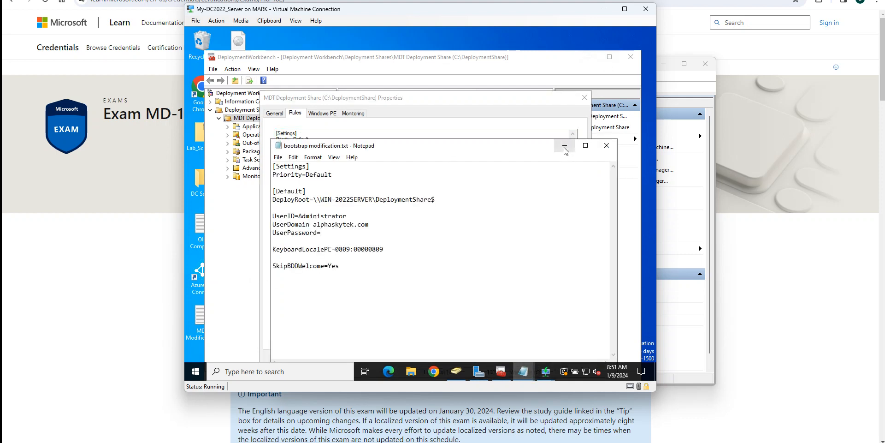
left_click(607, 145)
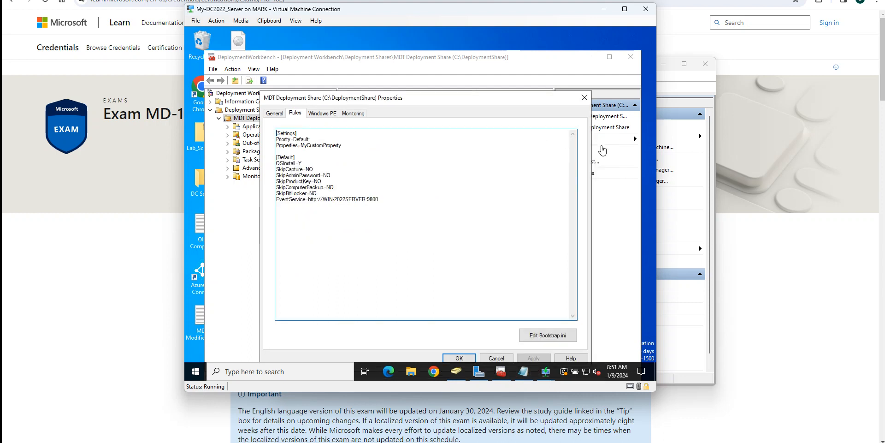
- Examine the deployment share's existing Bootstrap.ini entries and close the file without editing it
left_click(533, 336)
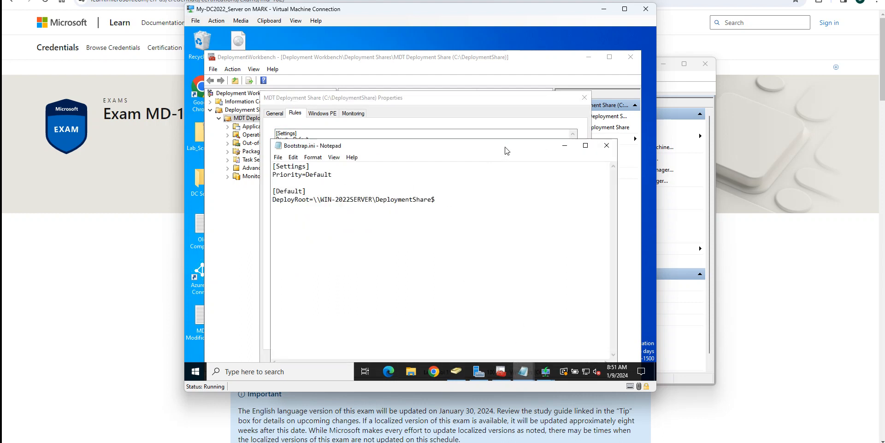
left_click(607, 146)
left_click(542, 334)
left_click(607, 145)
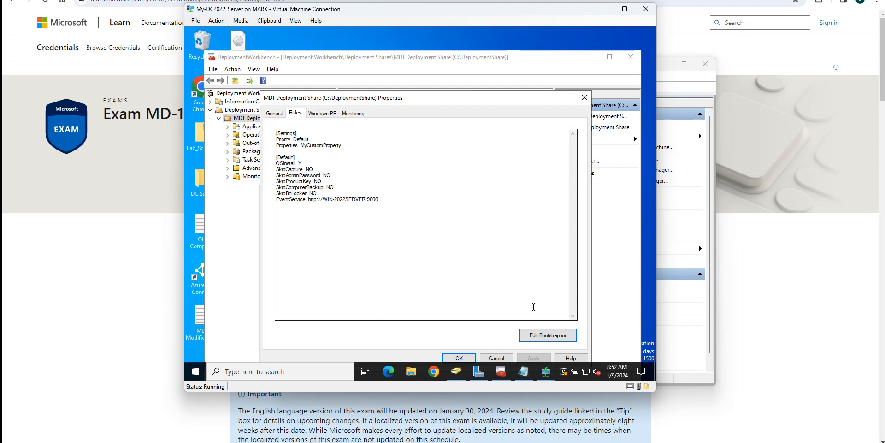
left_click(541, 339)
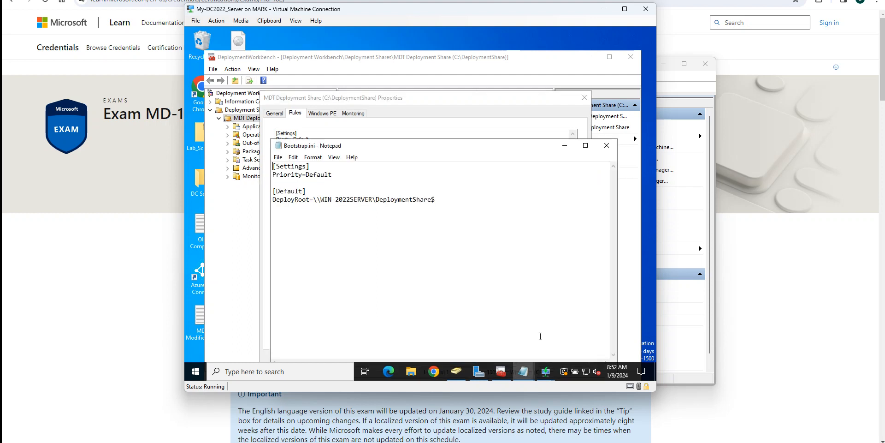
left_click(523, 372)
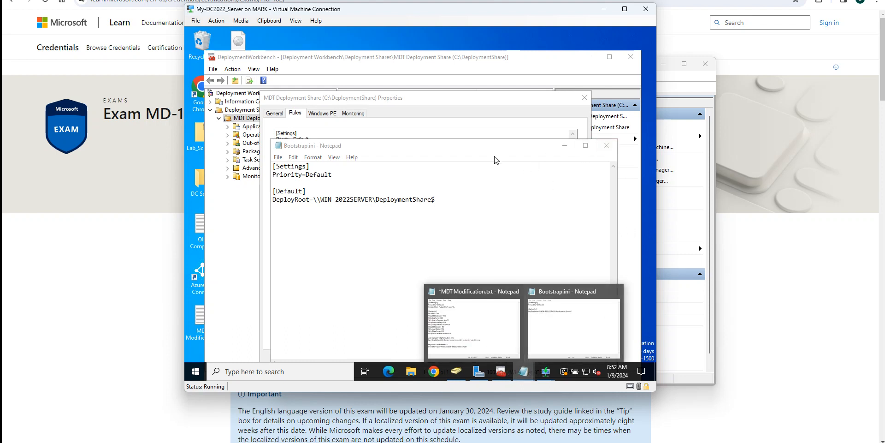
left_click(605, 149)
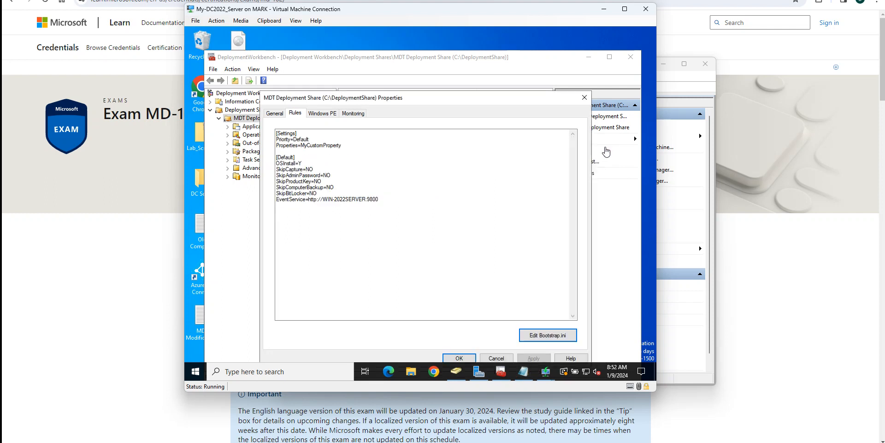
- Check the prepared deployment rules in MDT Modification.txt and minimize the file
left_click(523, 371)
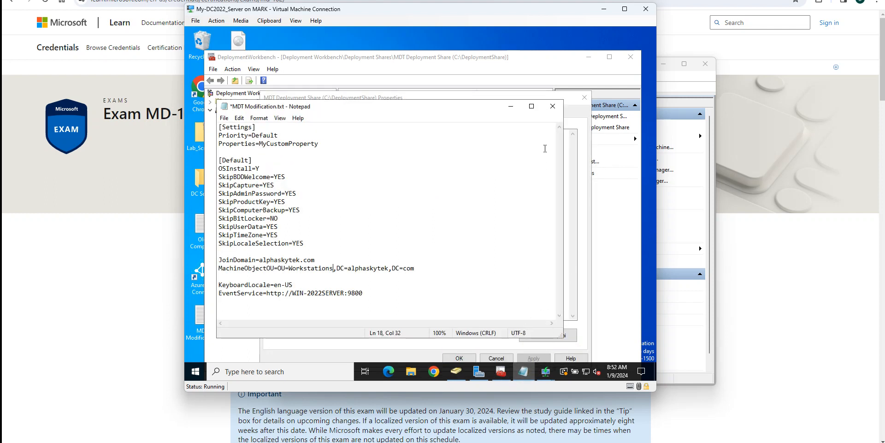
left_click(511, 106)
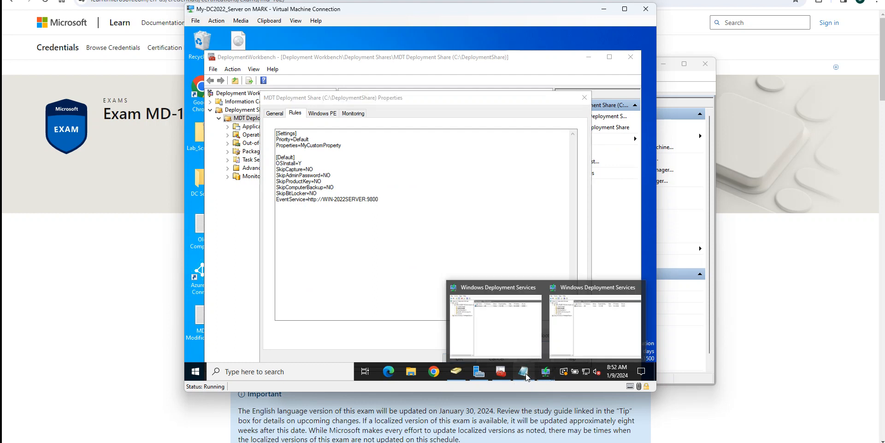
left_click(525, 372)
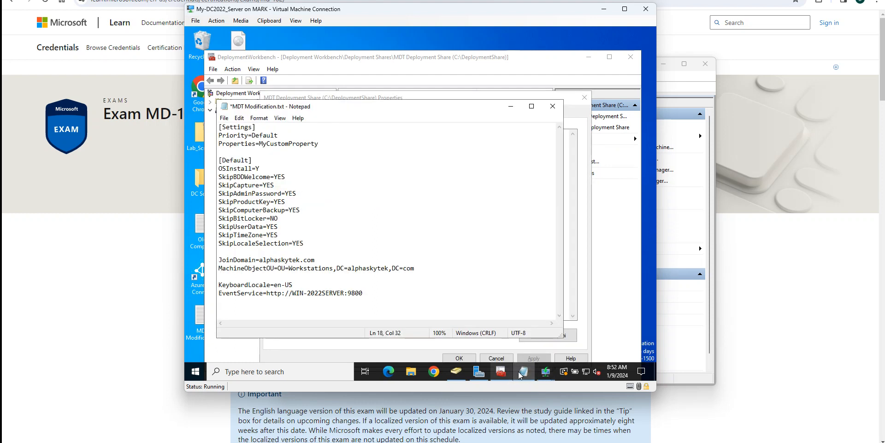
mouse_move(524, 373)
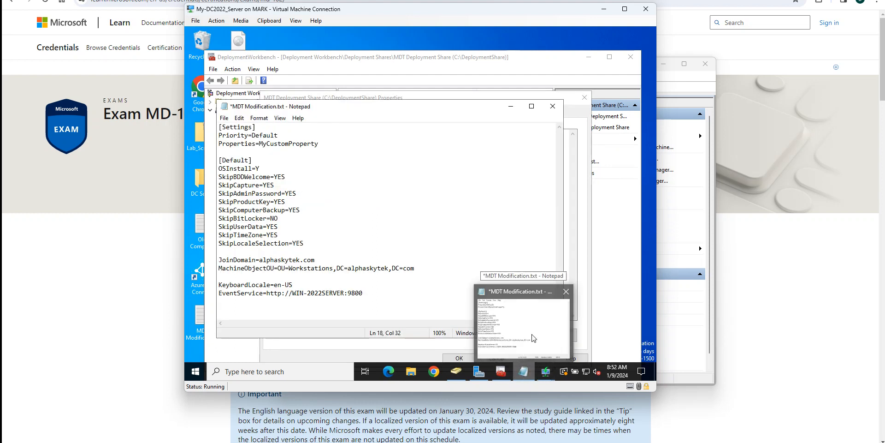
left_click(511, 106)
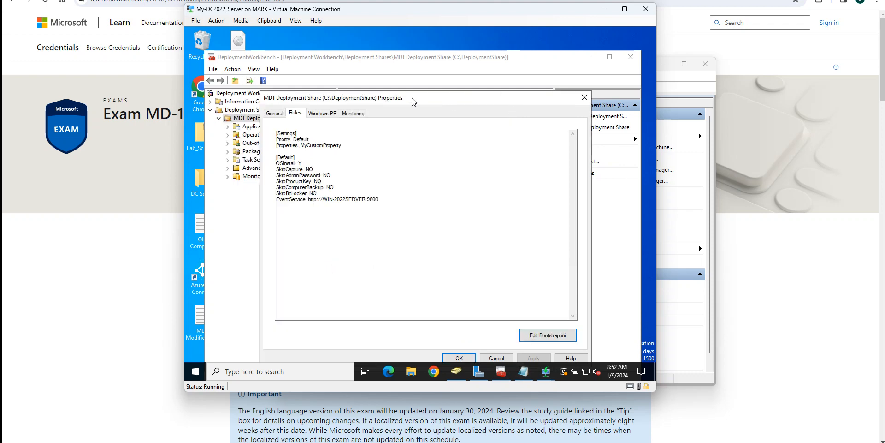
- Copy the entire contents of bootstrap modification.txt from the desktop and close the file
left_click_drag(351, 58, 418, 52)
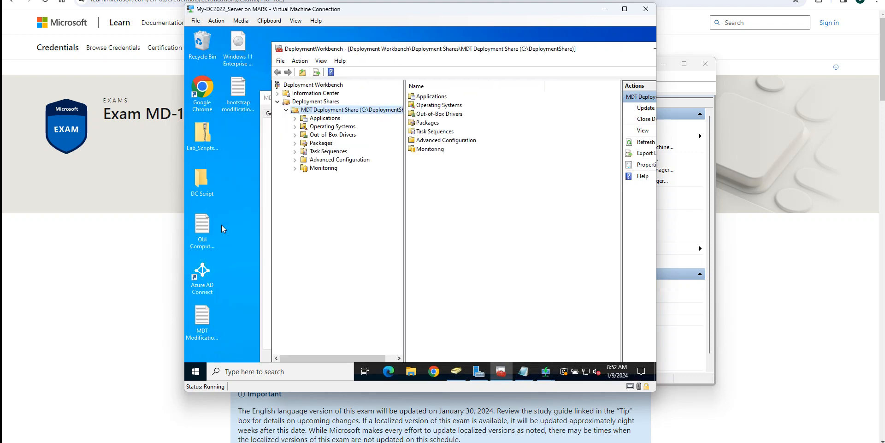
double_click(240, 90)
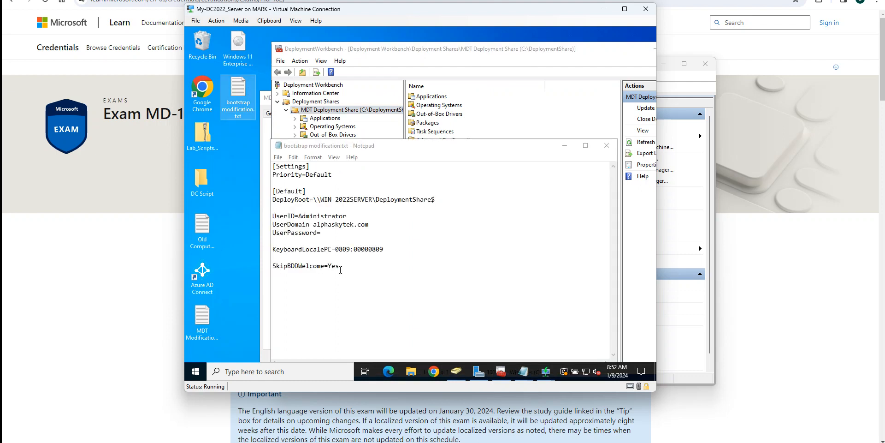
left_click_drag(346, 266, 272, 161)
key("ctrl+c")
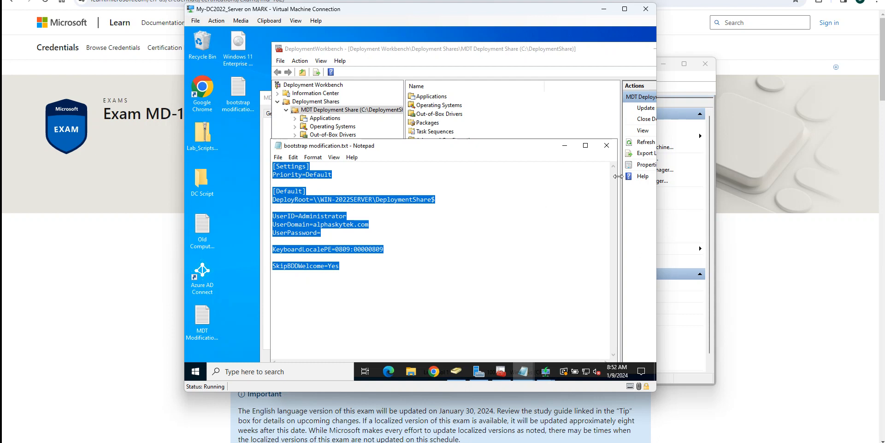
left_click(607, 145)
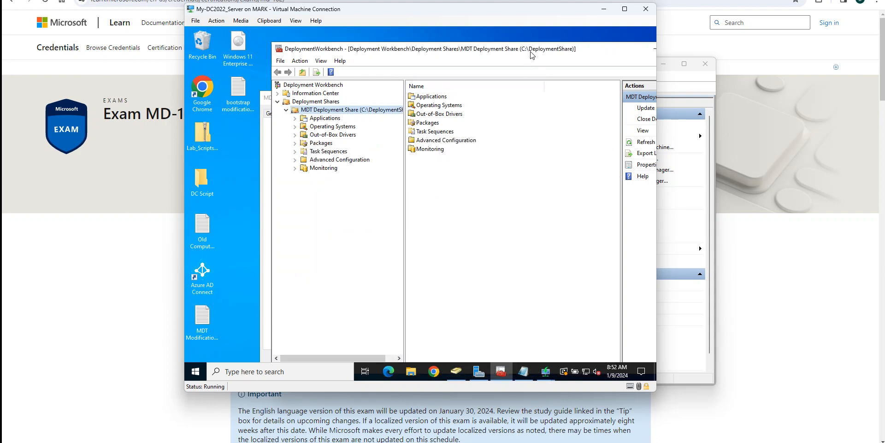
- Move Deployment Workbench back over the desktop and close both open Windows Deployment Services windows
left_click_drag(533, 49, 469, 56)
mouse_move(542, 378)
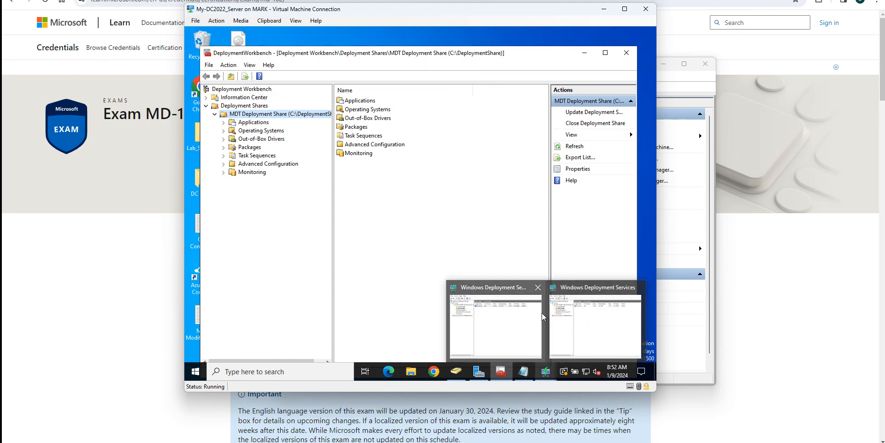
left_click(575, 323)
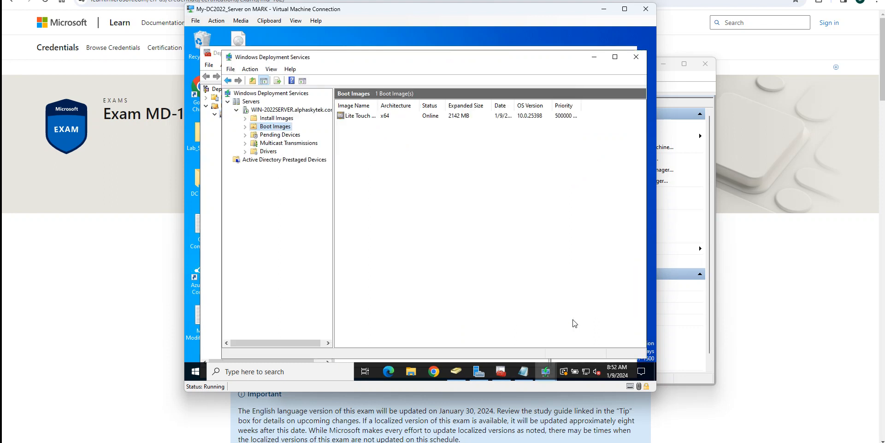
left_click(633, 60)
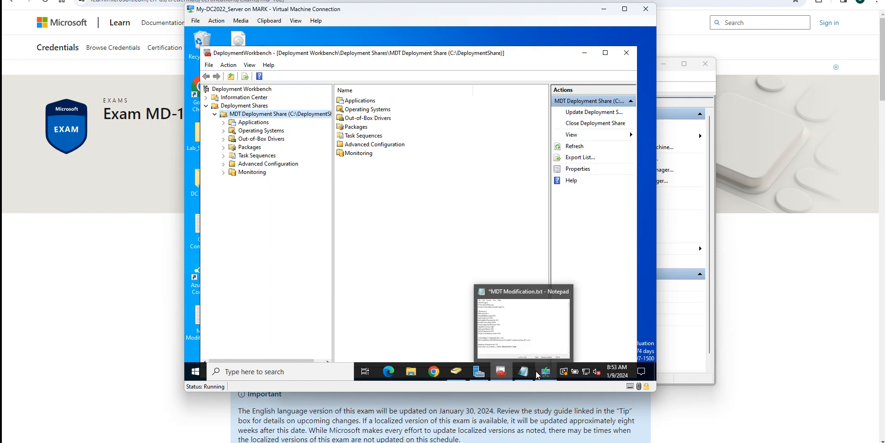
mouse_move(540, 372)
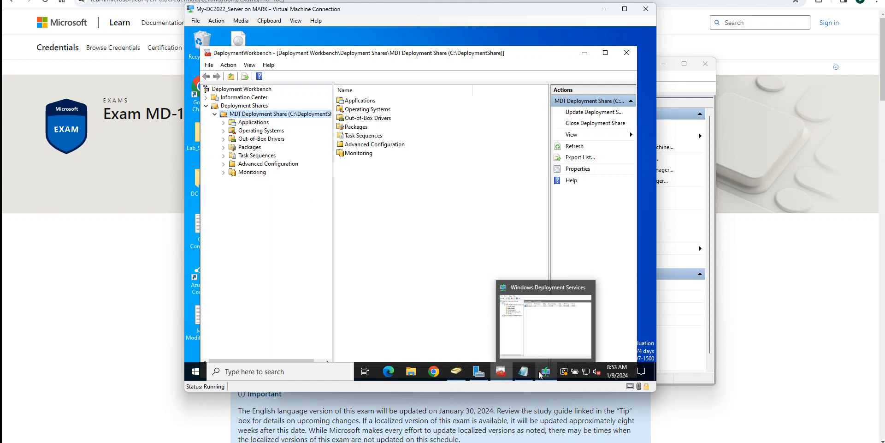
left_click(539, 371)
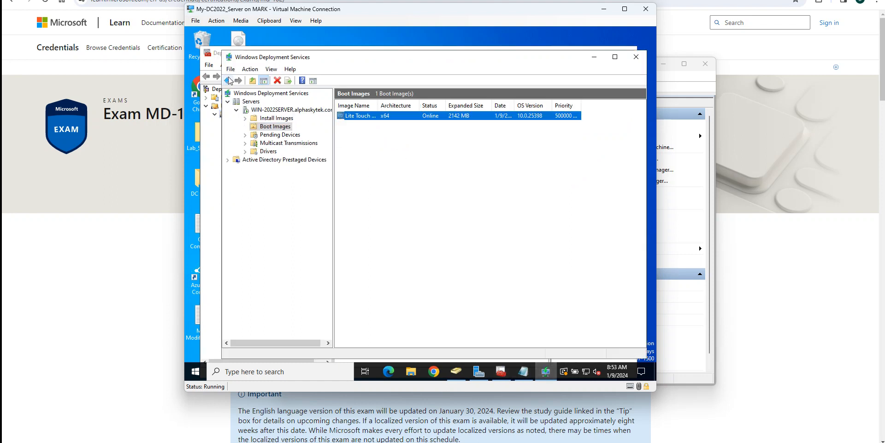
left_click(636, 56)
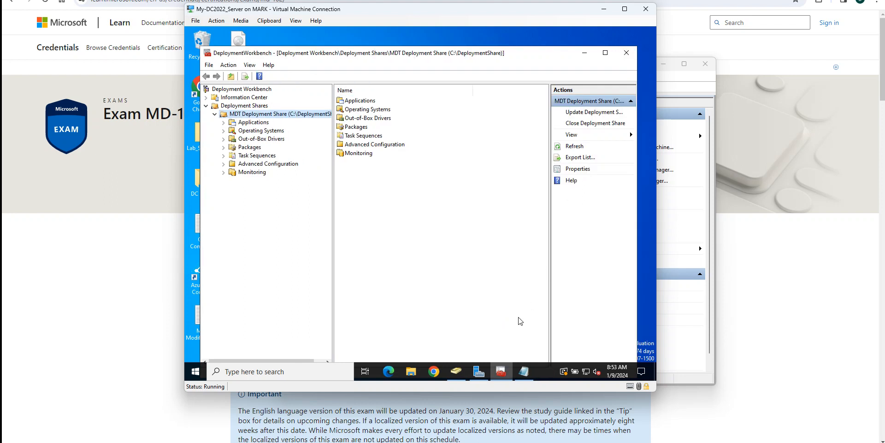
- Replace the MDT Deployment Share's Bootstrap.ini contents with the copied bootstrap settings and place the cursor after the UserPassword entry
right_click(279, 114)
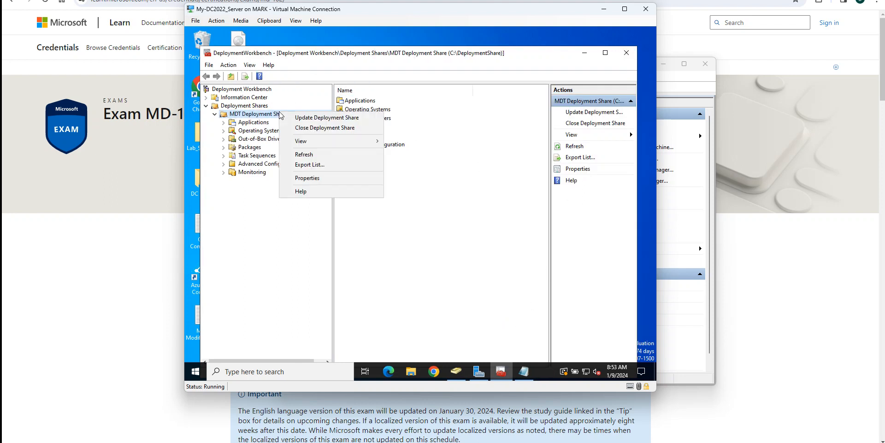
left_click(312, 178)
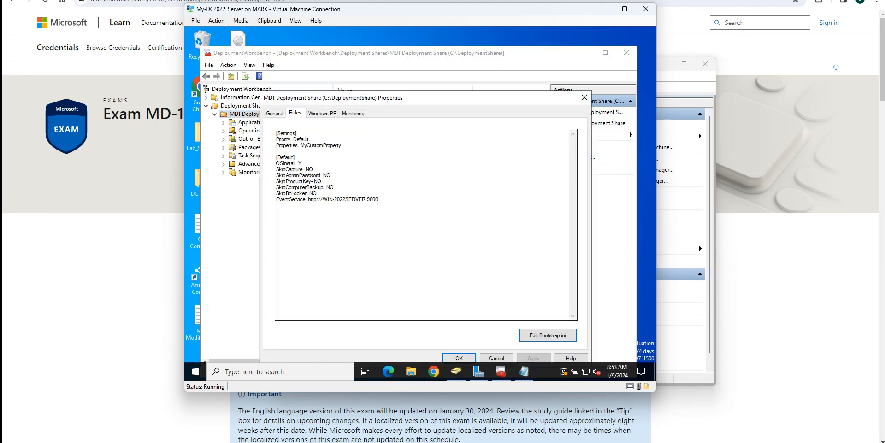
left_click(539, 340)
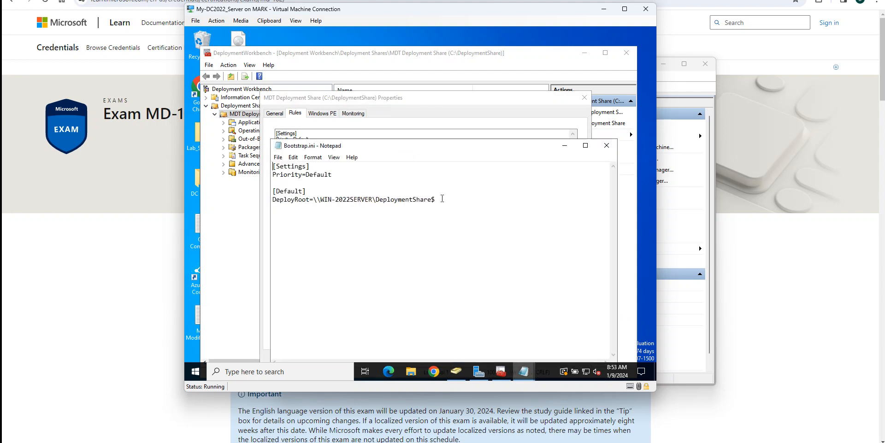
left_click_drag(436, 199, 262, 160)
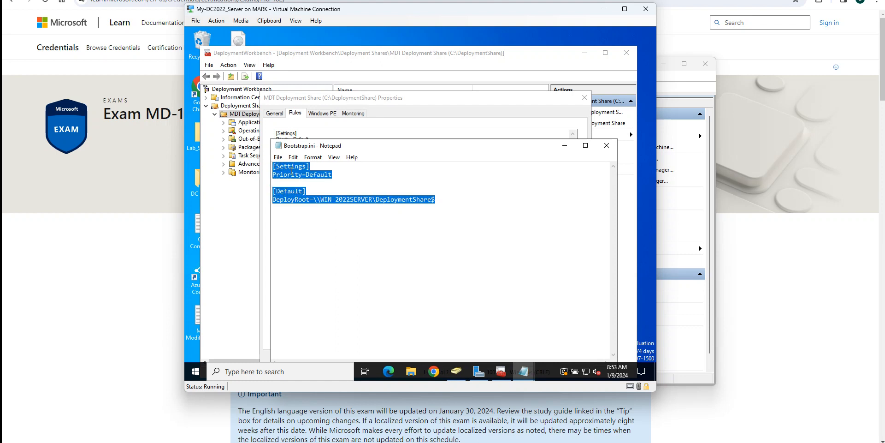
key("ctrl+v")
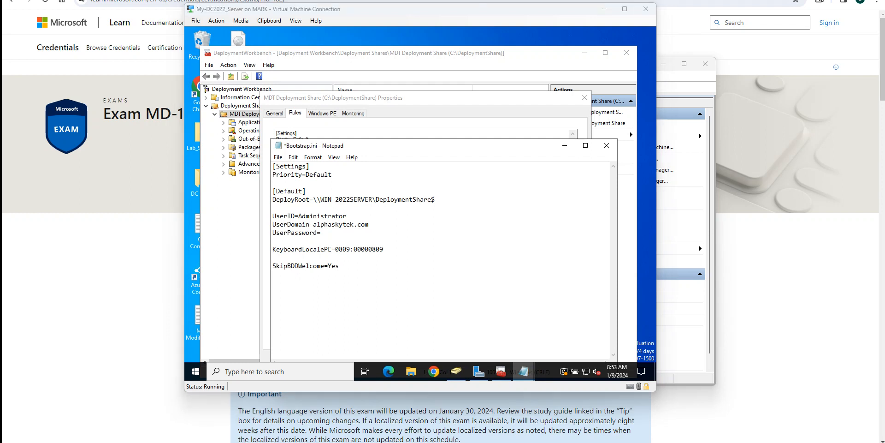
left_click(324, 233)
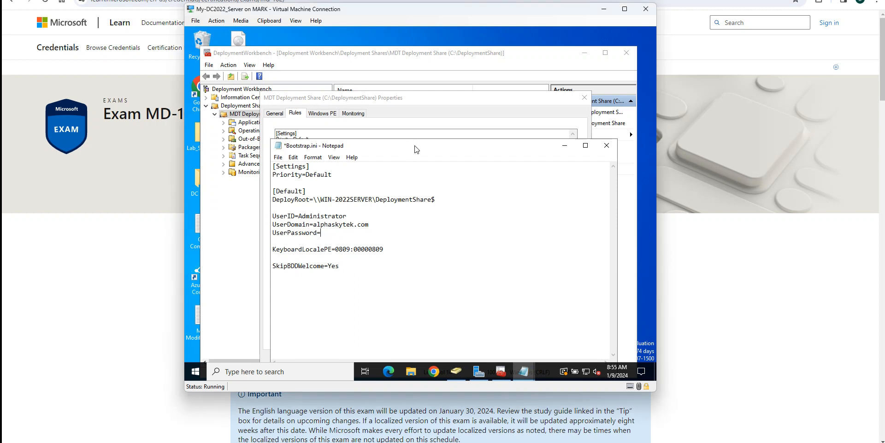
left_click_drag(412, 147, 402, 129)
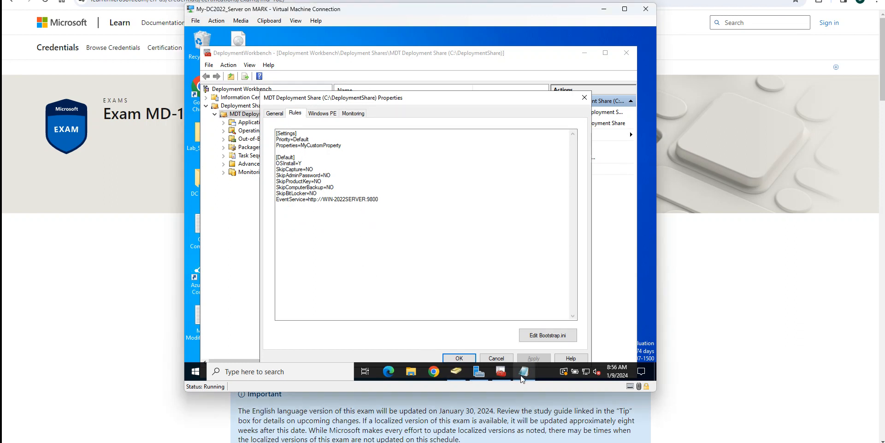
- Copy all of the deployment rules in MDT Modification.txt, from [Settings] through the EventService line
mouse_move(522, 375)
left_click(513, 319)
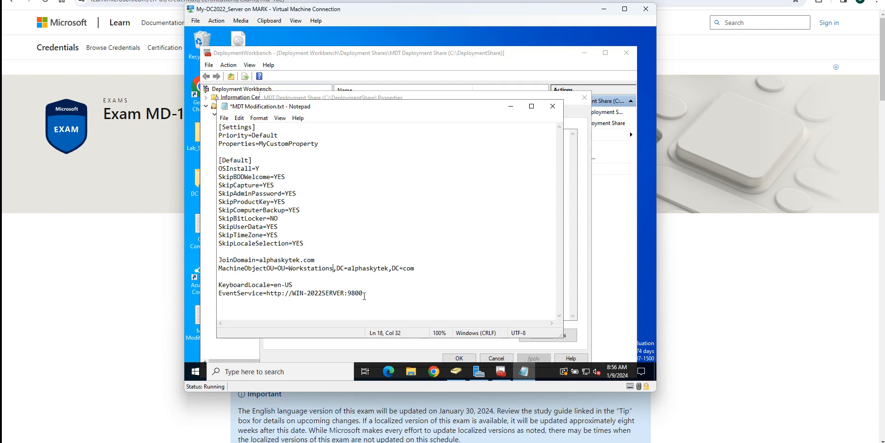
left_click_drag(364, 296, 215, 127)
key("ctrl+c")
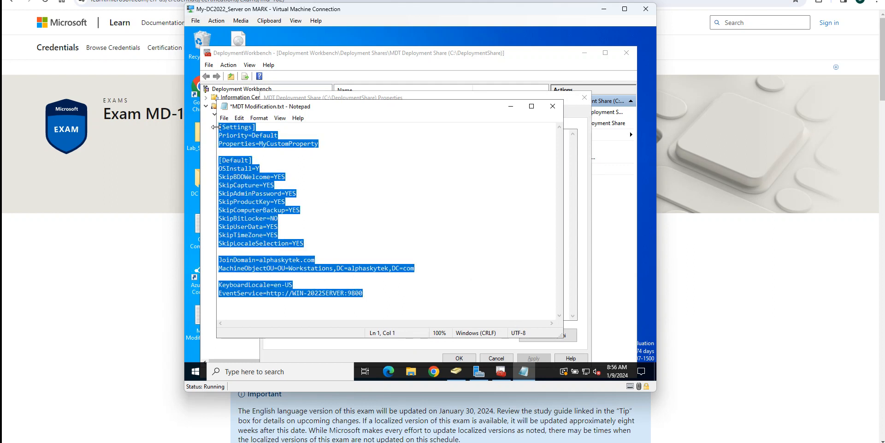
- Save and close MDT Modification.txt, replace all the MDT Deployment Share's rules with the copied ones, and apply them
left_click(549, 110)
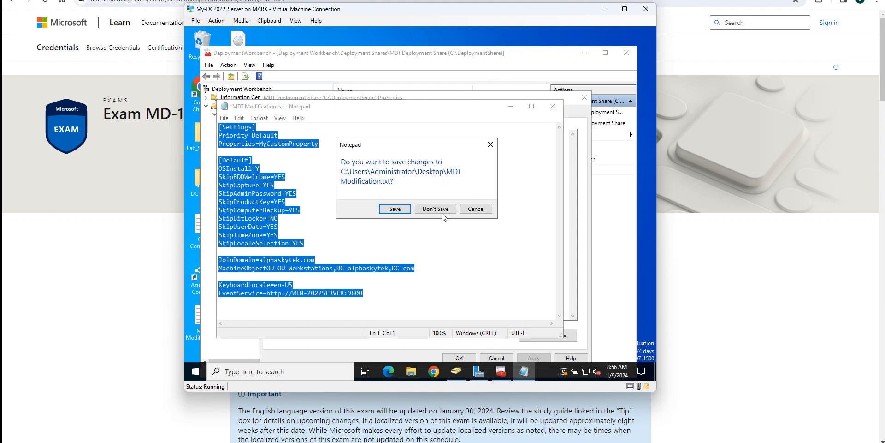
left_click(395, 210)
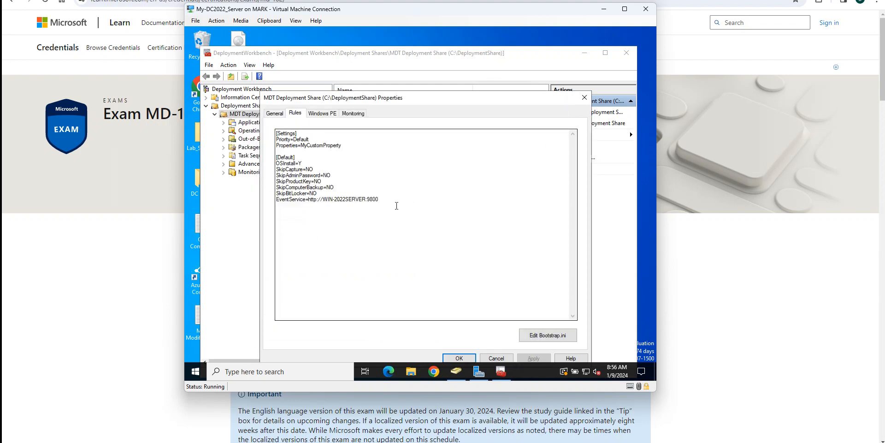
left_click_drag(304, 205, 279, 132)
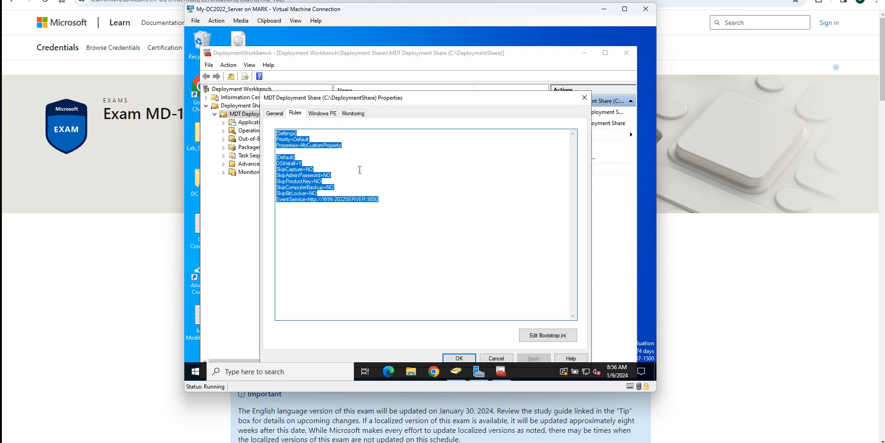
key("ctrl+v")
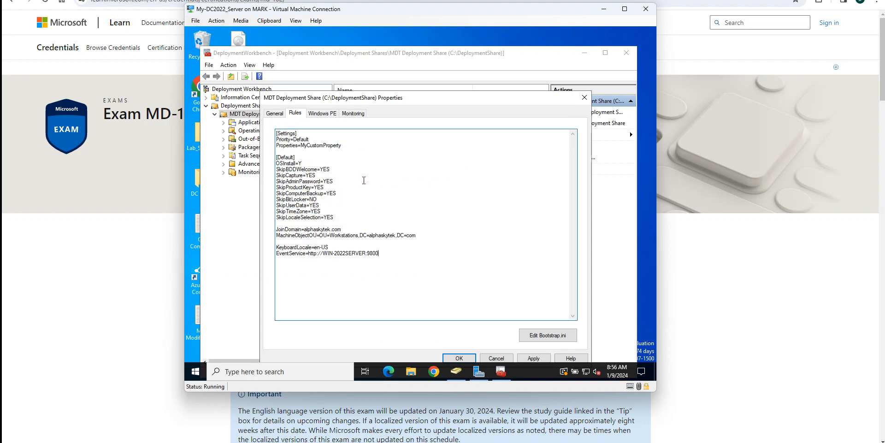
left_click(538, 358)
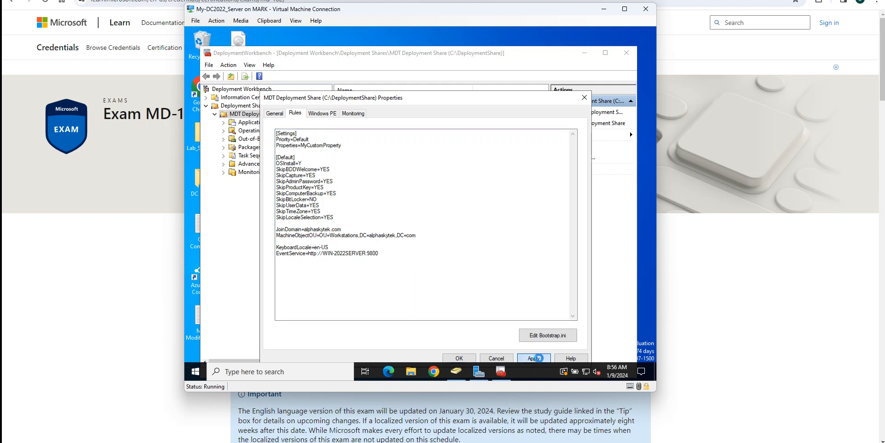
left_click(460, 358)
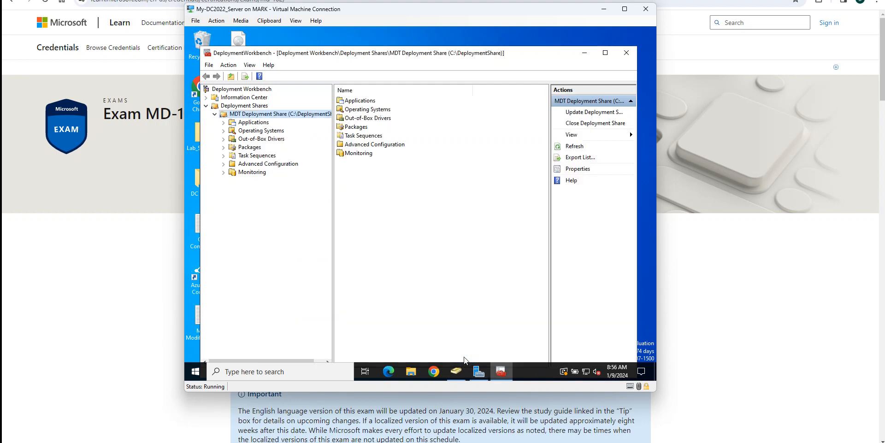
- Open the MDT Deployment Share's properties and review its deployment rules, arranging the dialog and Deployment Workbench windows for viewing
right_click(289, 113)
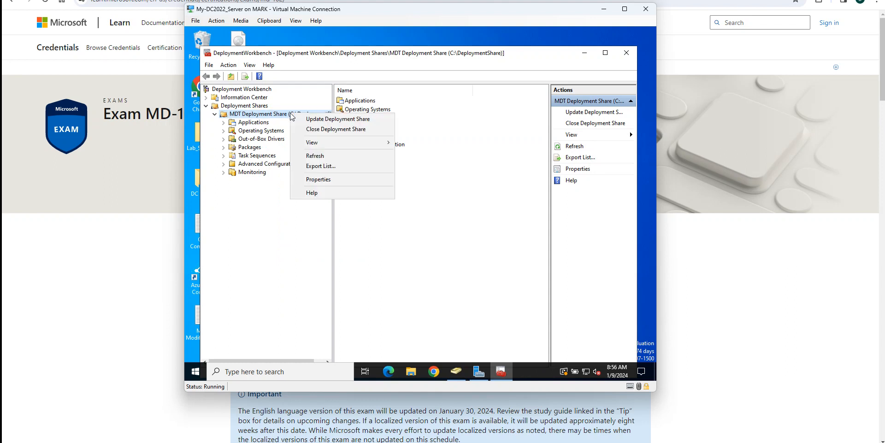
left_click(317, 181)
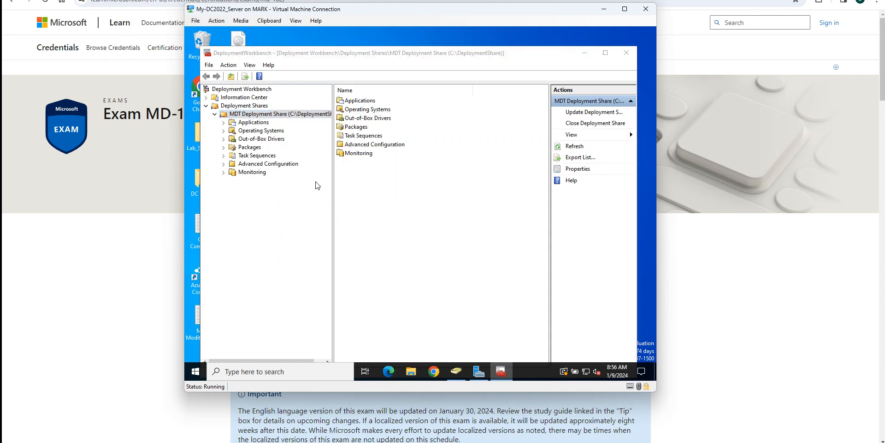
left_click(292, 115)
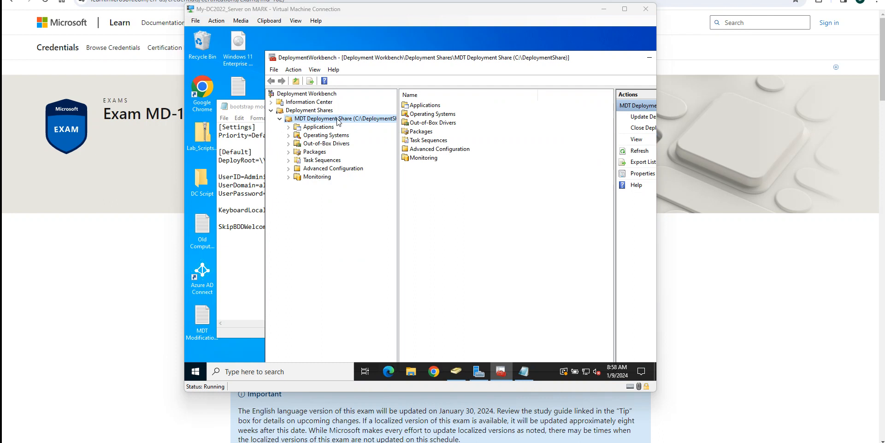
right_click(338, 119)
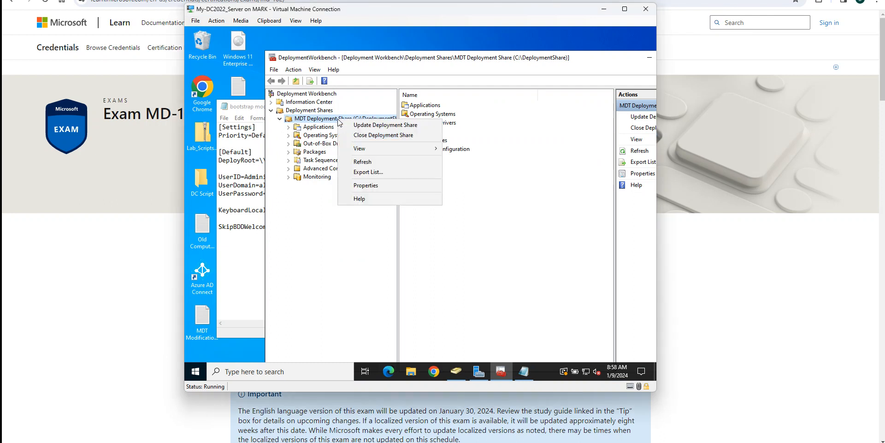
left_click(364, 187)
left_click(296, 74)
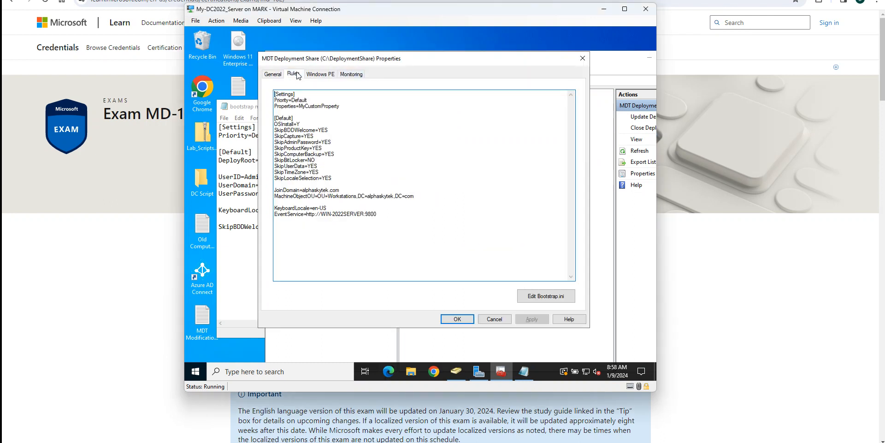
left_click_drag(446, 62, 459, 81)
left_click(631, 183)
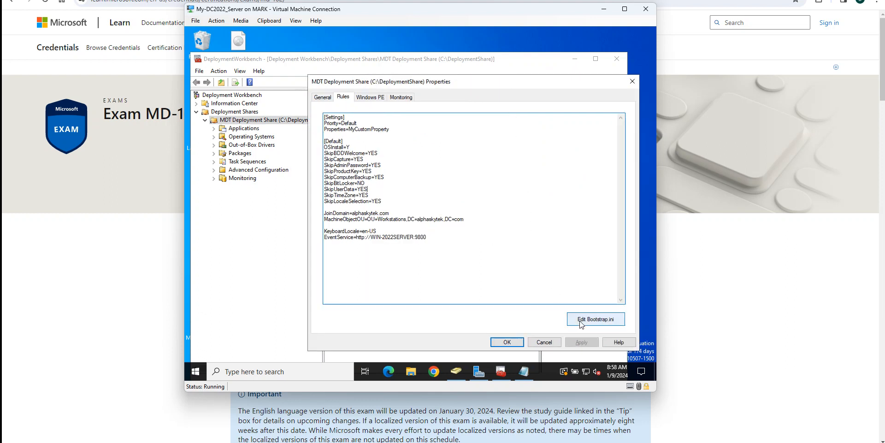
left_click_drag(349, 55, 394, 52)
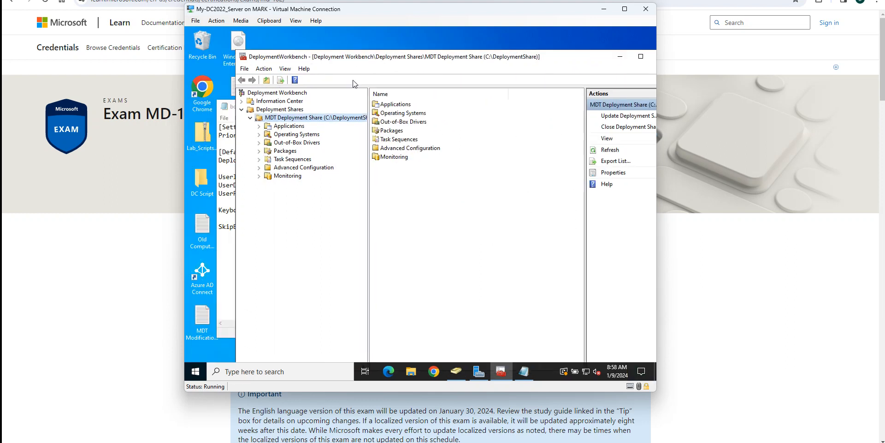
- Close bootstrap modification.txt, minimize Deployment Workbench to expose the deployment share's properties, and dismiss those properties without changes
left_click(226, 134)
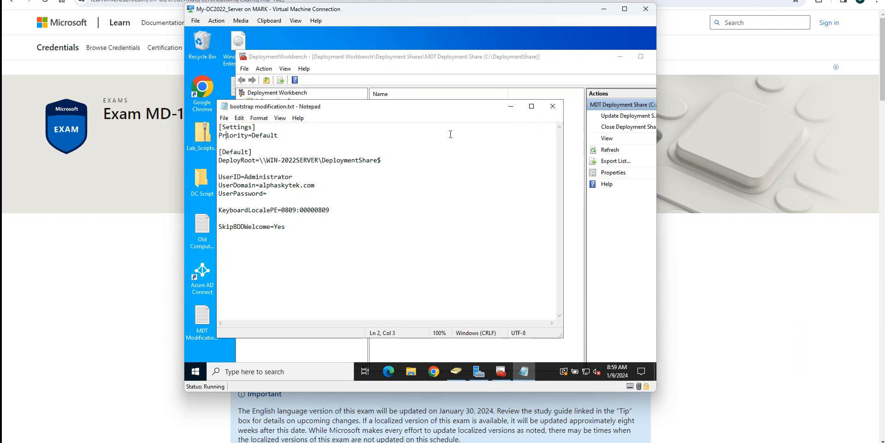
left_click(553, 107)
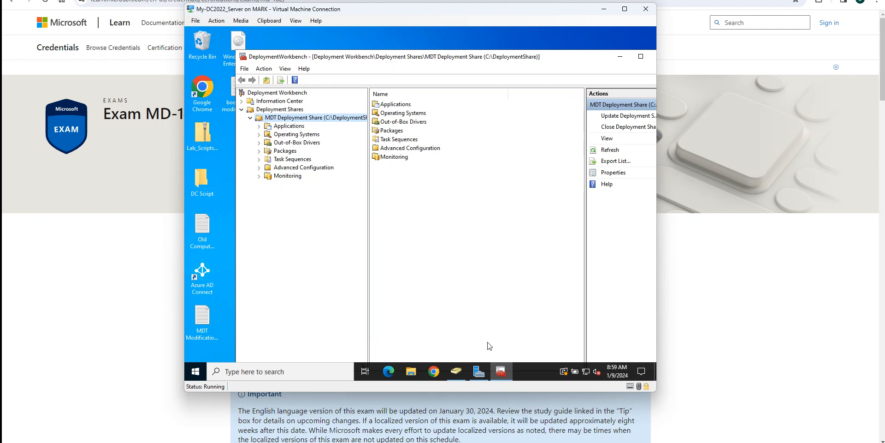
left_click_drag(522, 58, 507, 48)
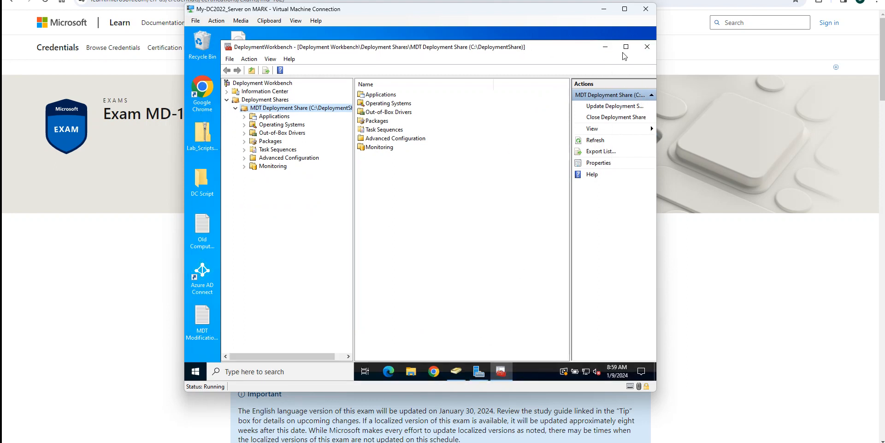
left_click_drag(578, 48, 553, 50)
left_click(579, 51)
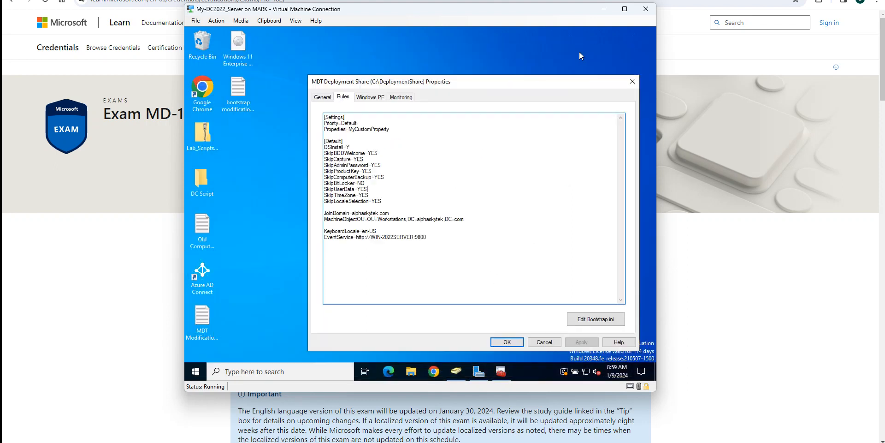
left_click_drag(529, 88, 492, 77)
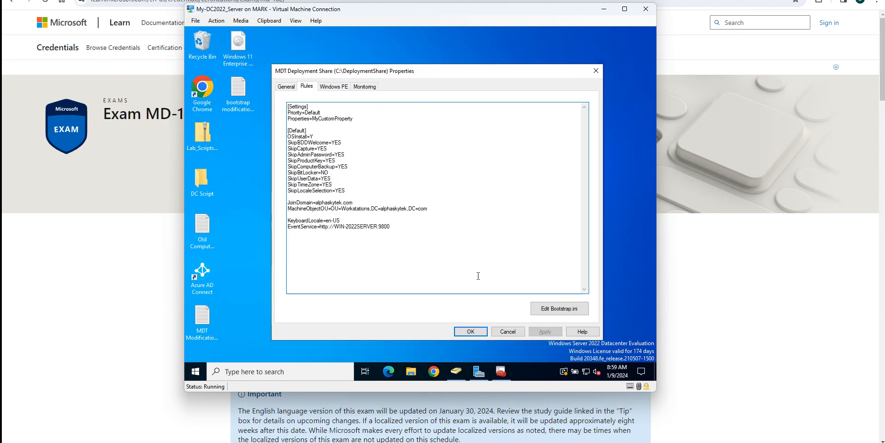
left_click(376, 177)
left_click(513, 330)
- Bring Deployment Workbench back and open the deployment rules in the MDT Deployment Share's properties
left_click(504, 373)
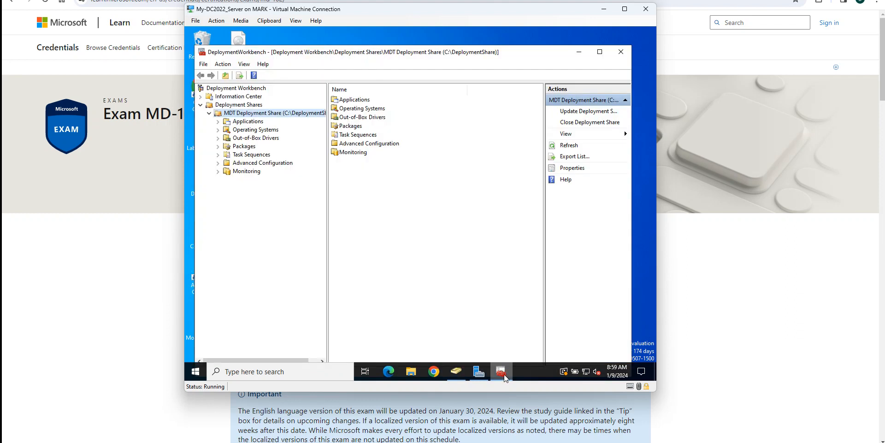
right_click(285, 114)
left_click(297, 179)
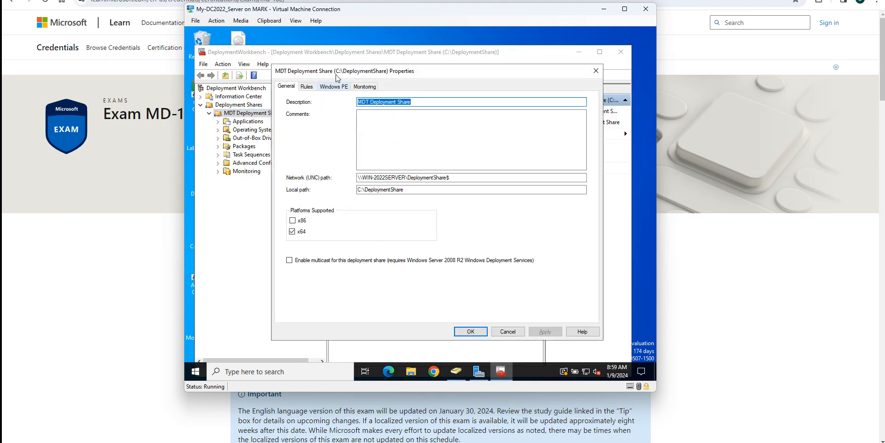
left_click(305, 87)
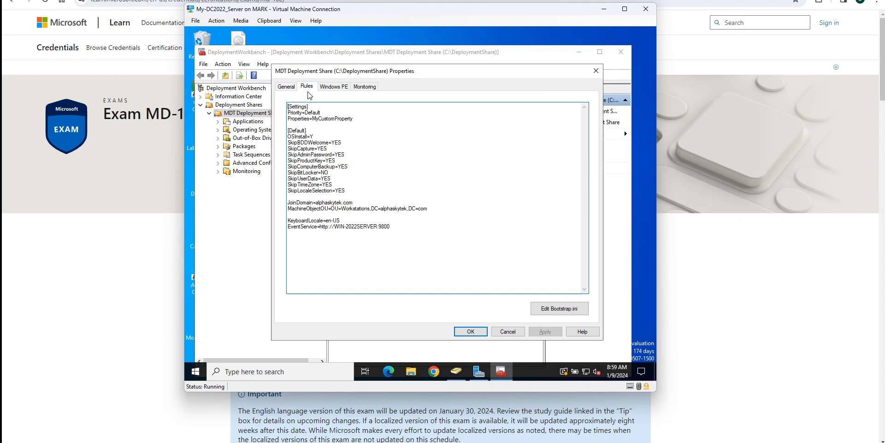
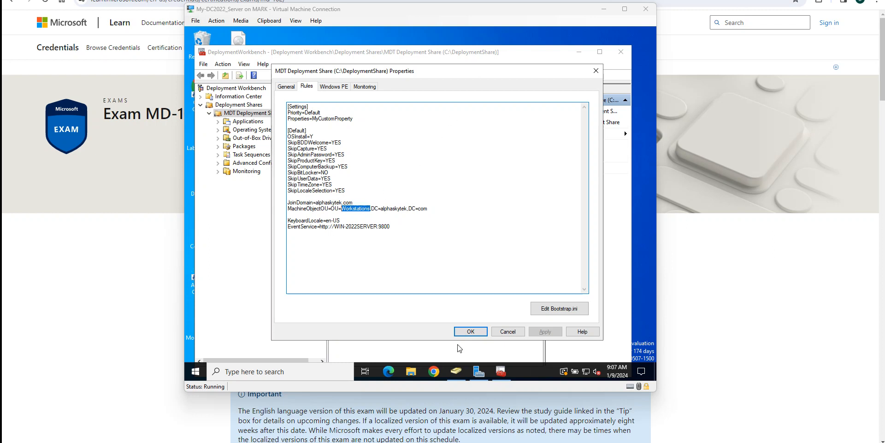
- Create an organizational unit named Workstations under alphaskytek.com in Active Directory Users and Computers, protected from accidental deletion, and select it
left_click(456, 372)
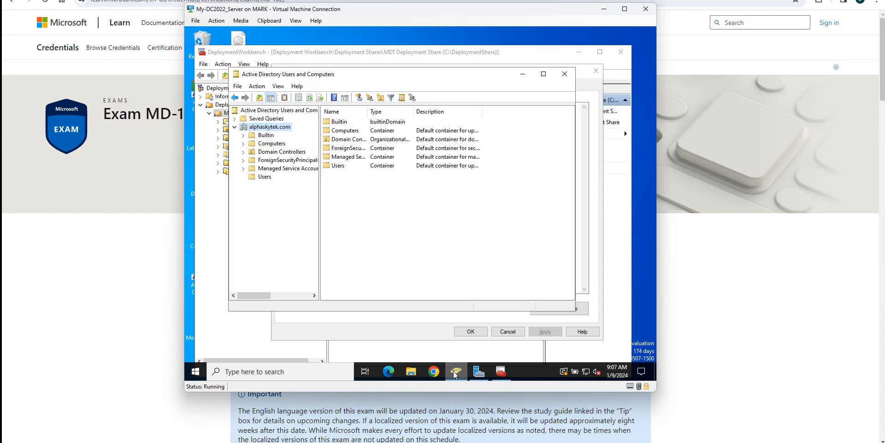
right_click(268, 130)
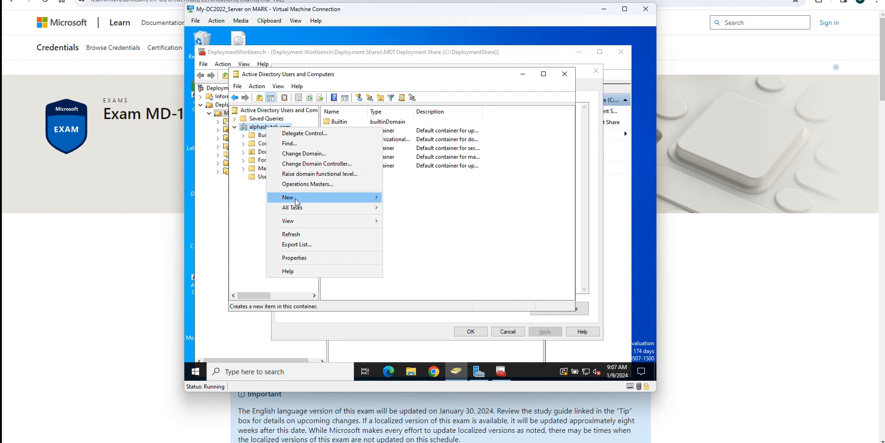
mouse_move(296, 199)
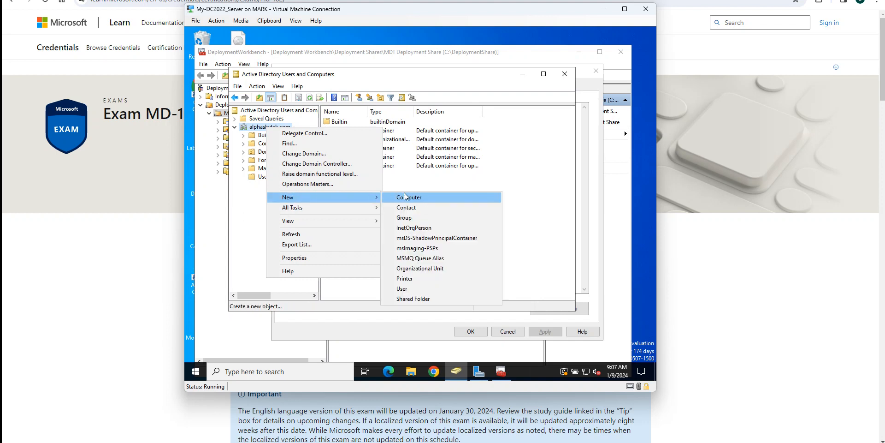
left_click(411, 268)
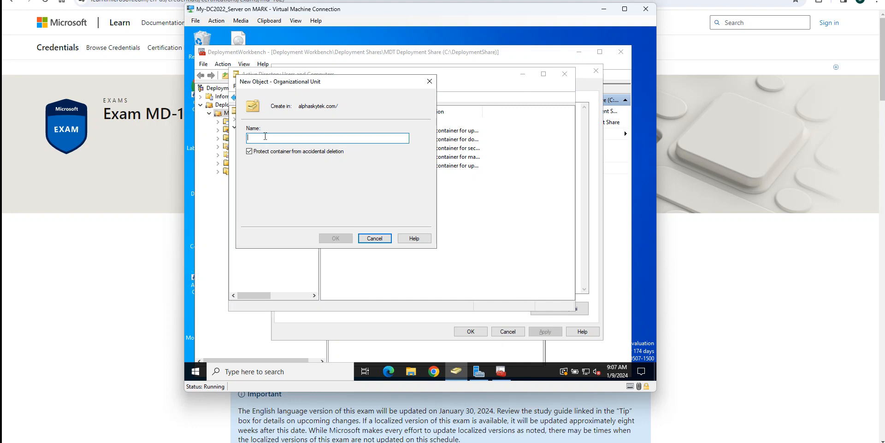
type("Workstations")
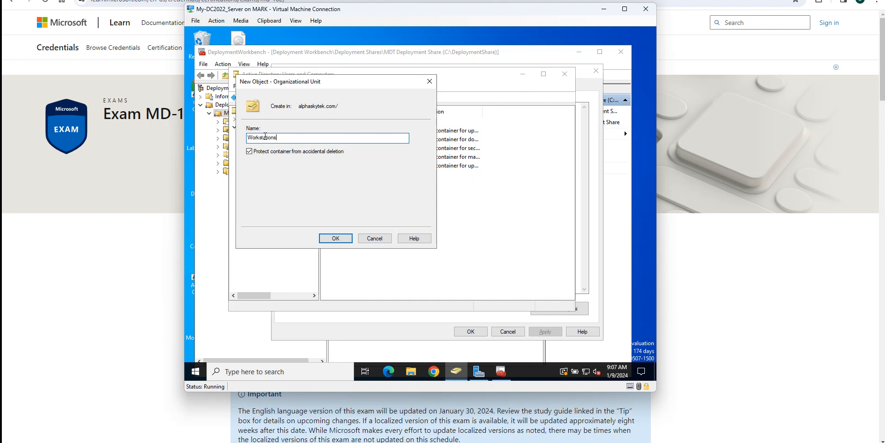
left_click(336, 238)
left_click(272, 185)
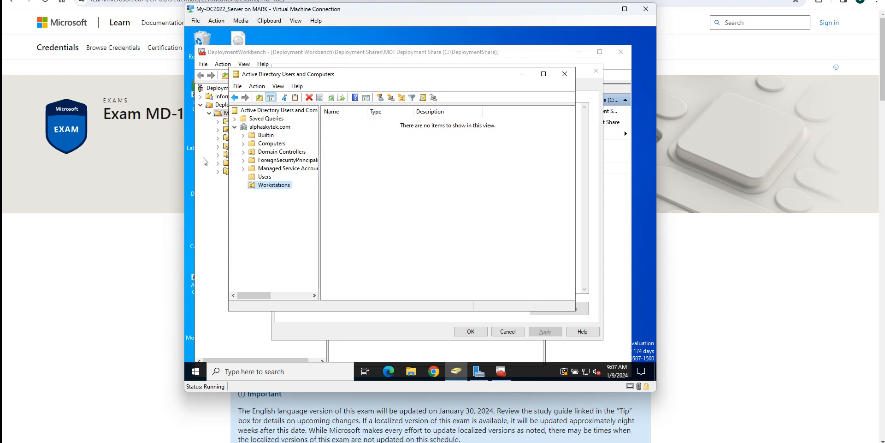
- Check the Workstations unit against the MachineObjectOU rule, then apply the deployment share's rules and close its properties
left_click(523, 76)
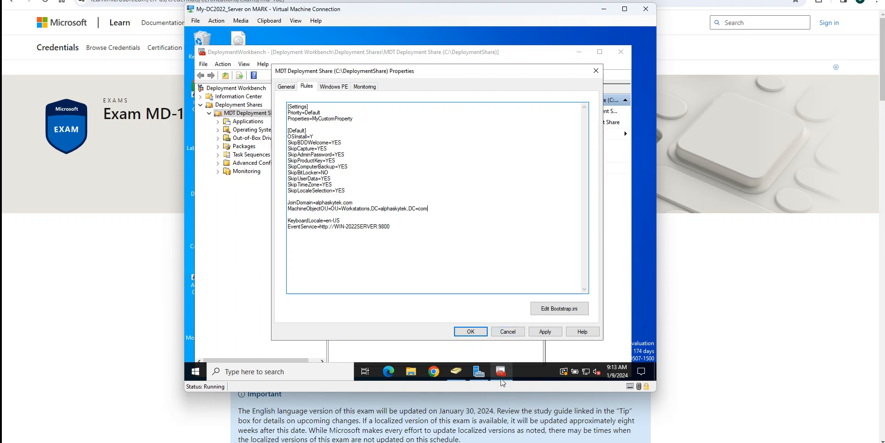
left_click(456, 371)
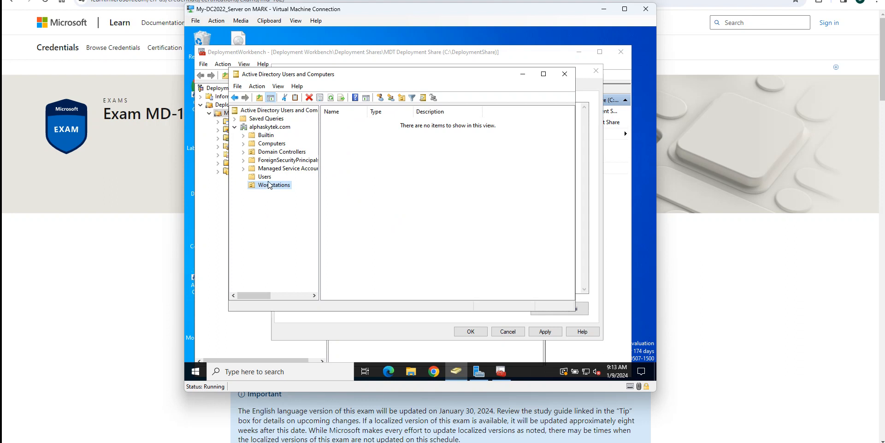
left_click(523, 77)
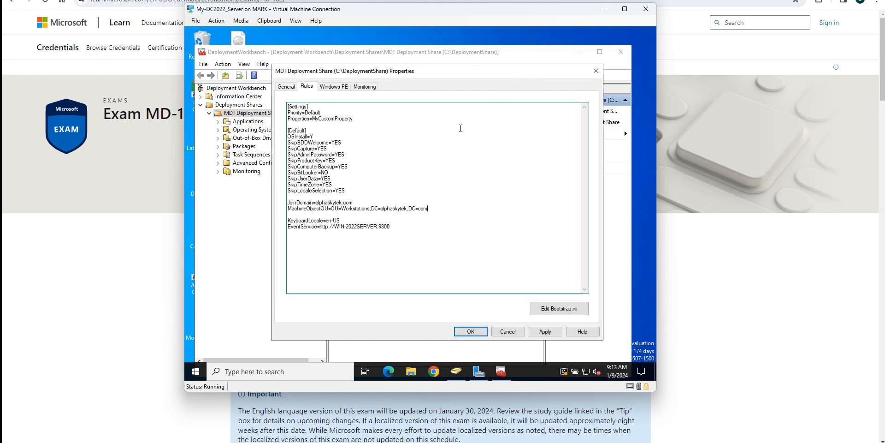
left_click(548, 332)
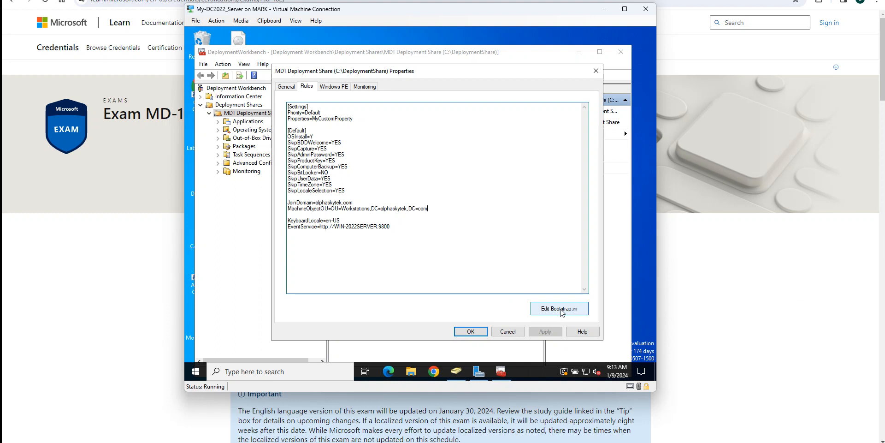
left_click(481, 333)
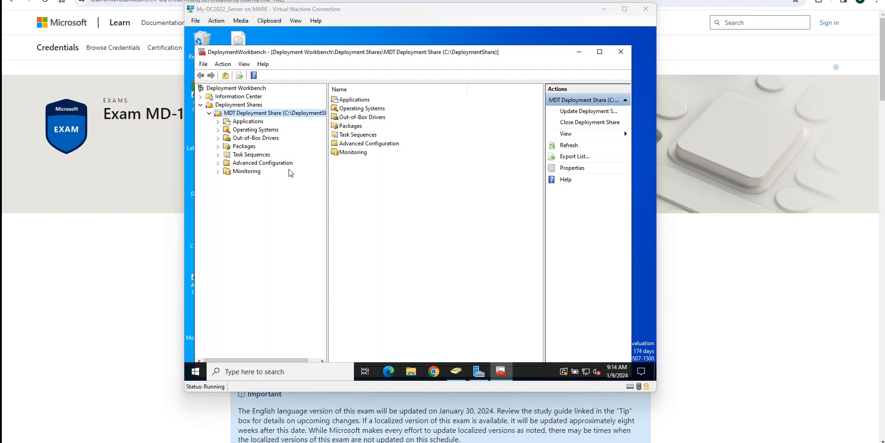
- Update the MDT Deployment Share with the boot images completely regenerated, and finish the wizard
right_click(256, 116)
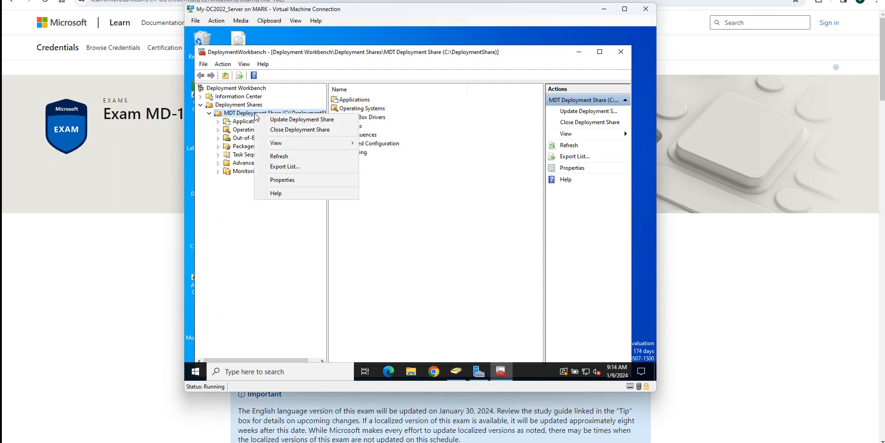
left_click(301, 120)
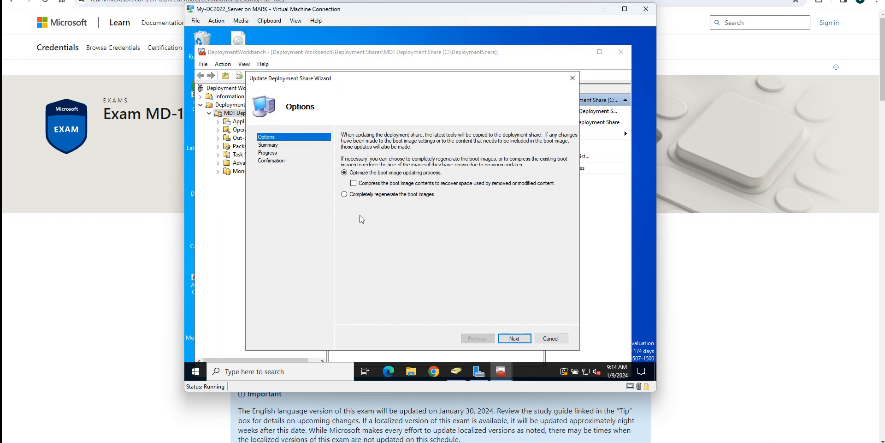
left_click(377, 194)
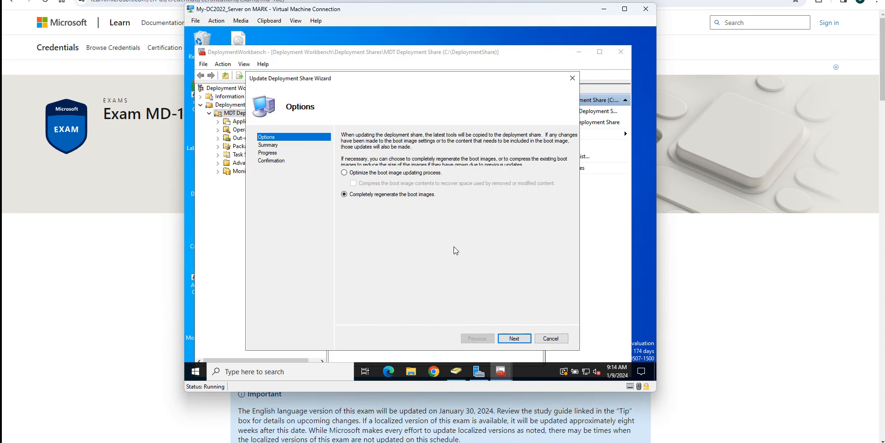
left_click(514, 340)
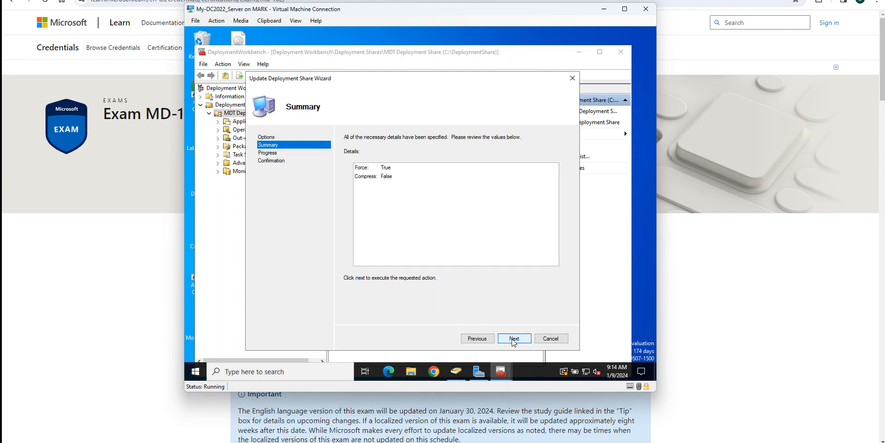
left_click(512, 338)
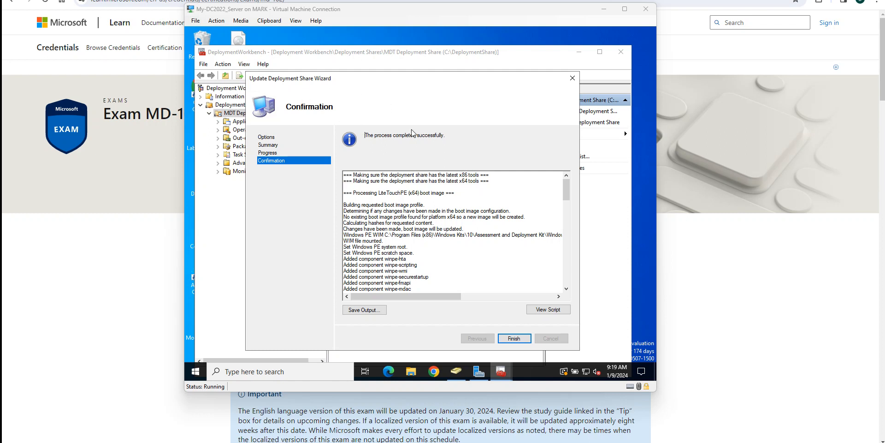
left_click(511, 338)
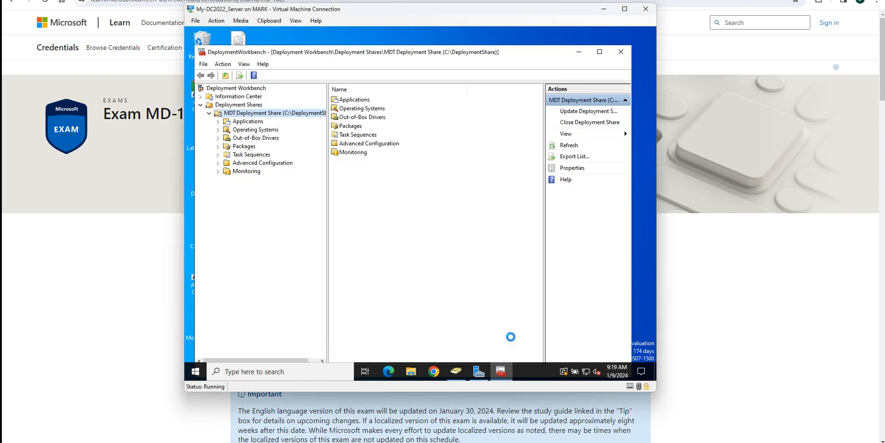
- Minimize Deployment Workbench, open Windows Deployment Services from Server Manager, and check the actions available for WIN-2022SERVER's Lite Touch boot image
left_click(579, 51)
left_click(477, 372)
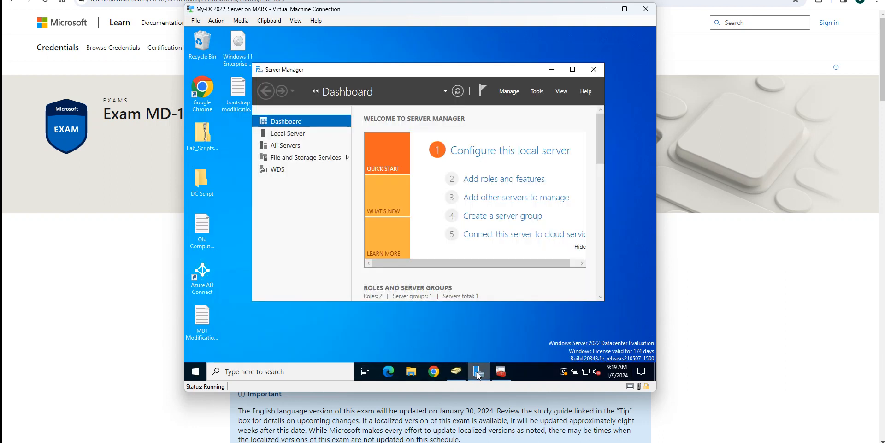
left_click(536, 93)
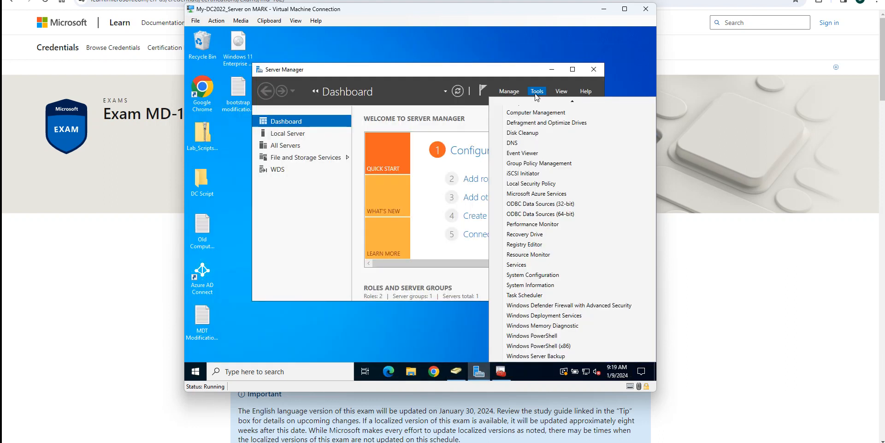
left_click(548, 315)
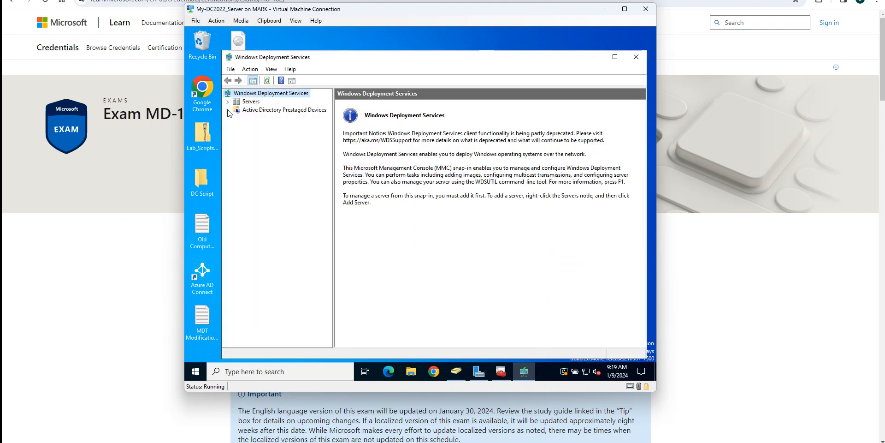
left_click(227, 101)
left_click(236, 110)
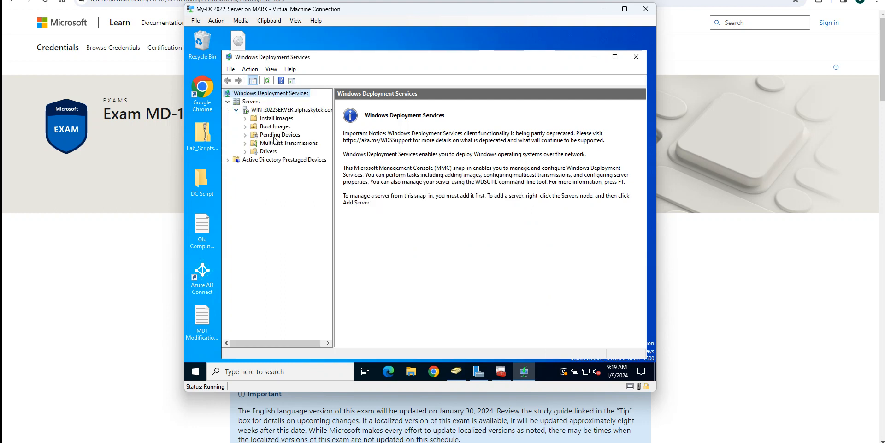
left_click(276, 126)
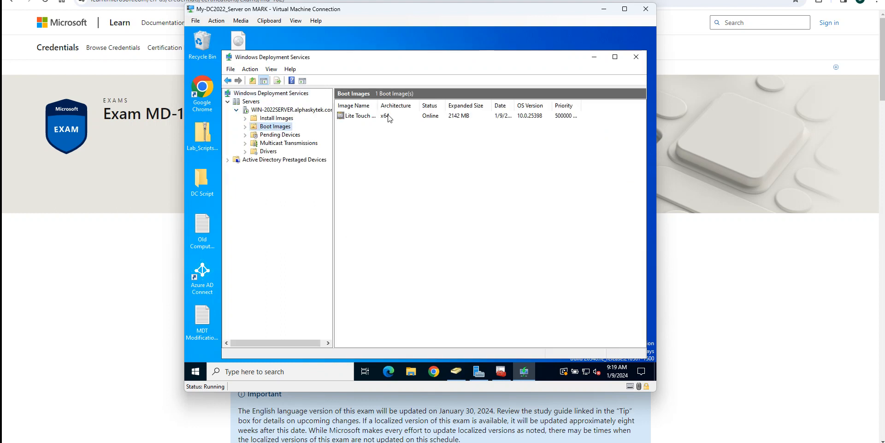
left_click(390, 118)
right_click(390, 118)
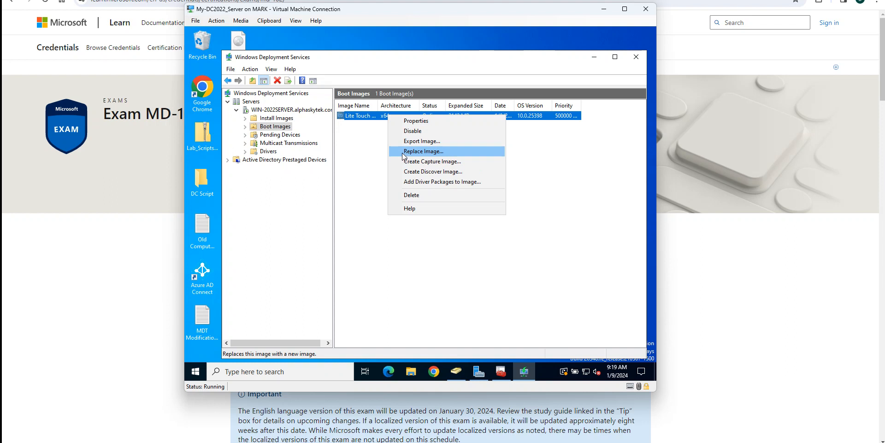
- Check the date of LiteTouchPE_x64.wim in C:\DeploymentShare\Boot in File Explorer, then close Windows Deployment Services and File Explorer
left_click(411, 375)
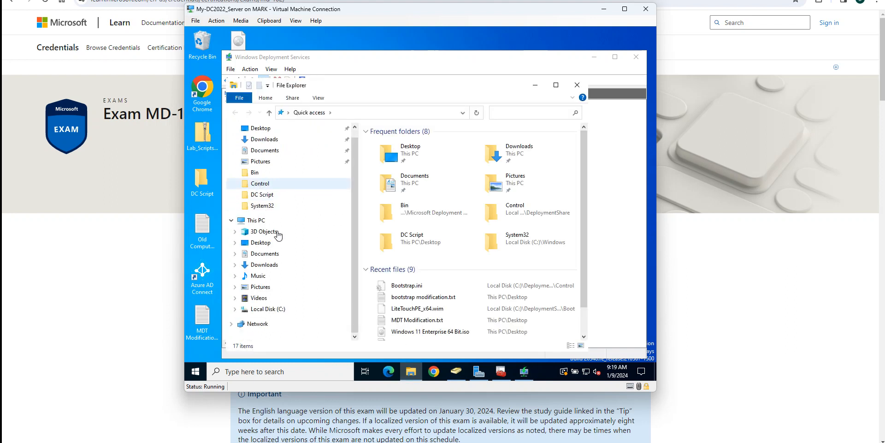
left_click(269, 327)
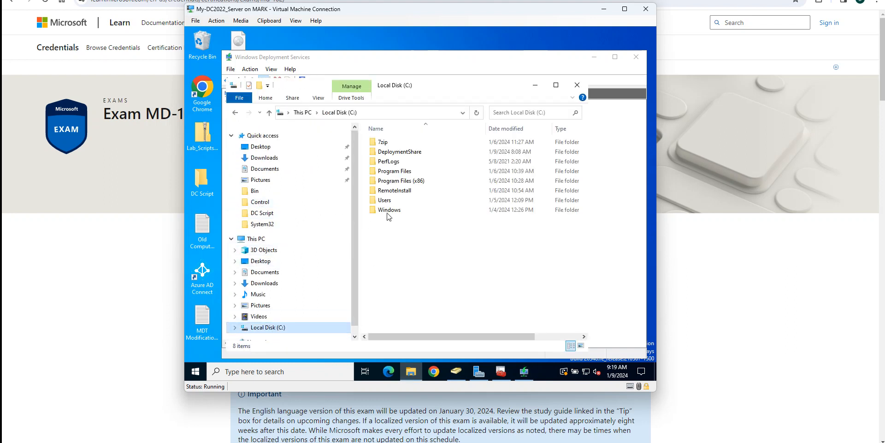
double_click(399, 152)
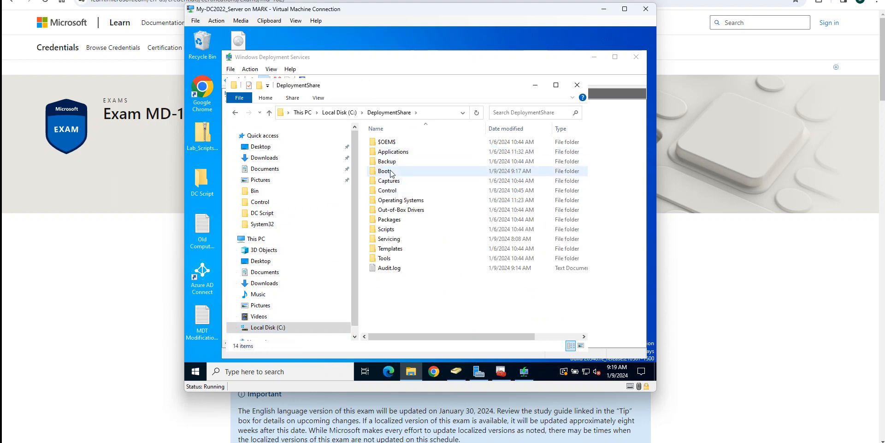
double_click(392, 172)
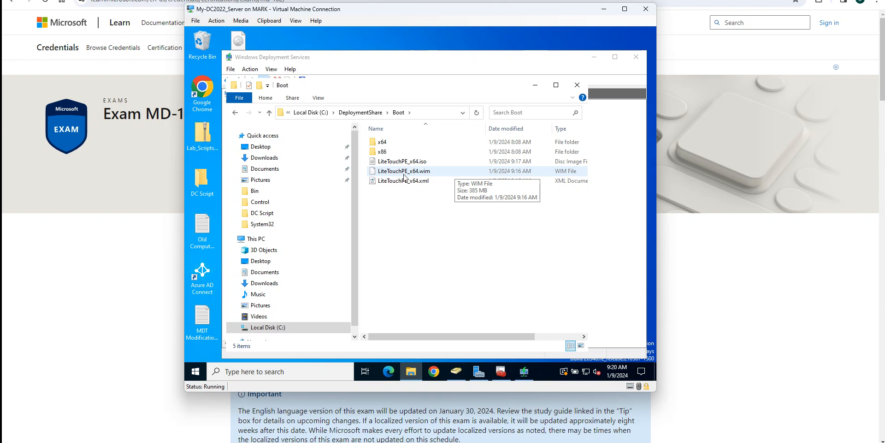
left_click(636, 58)
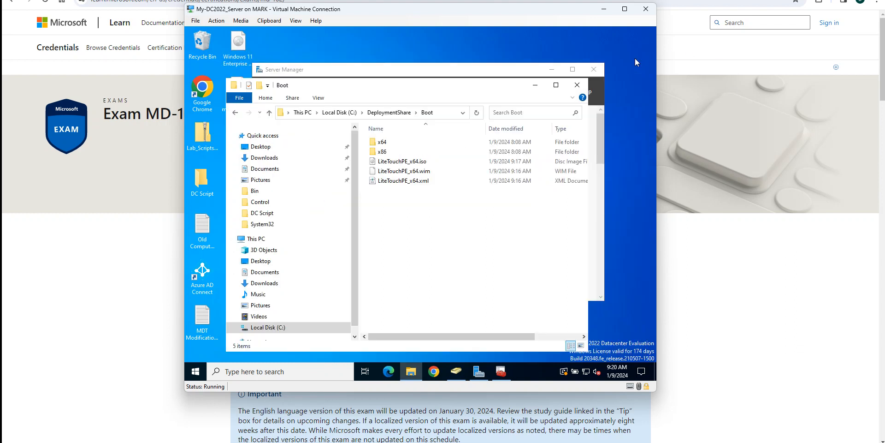
left_click(577, 85)
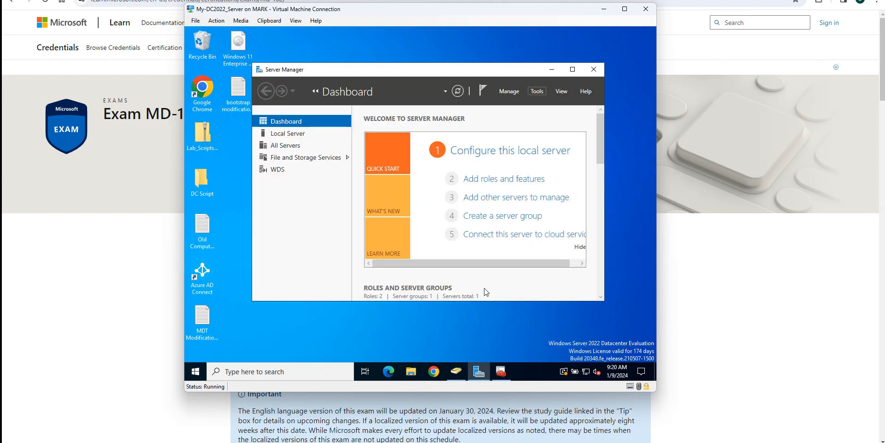
- Reopen Windows Deployment Services from Server Manager and display the boot images of WIN-2022SERVER.alphaskytek.com
left_click(538, 95)
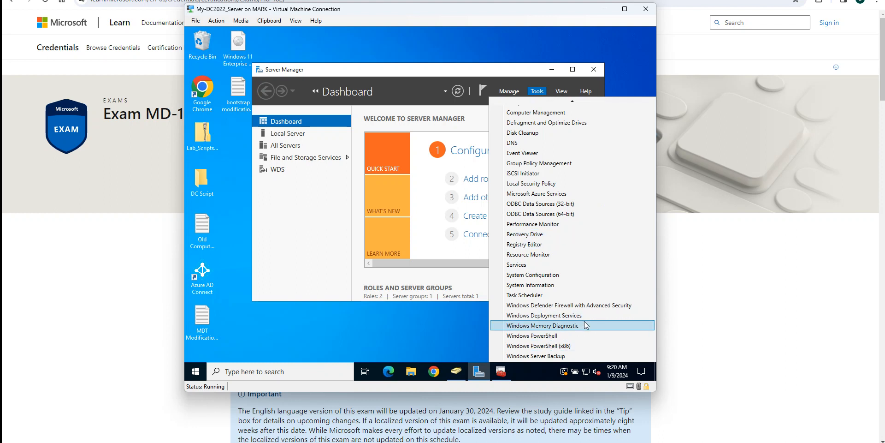
left_click(544, 315)
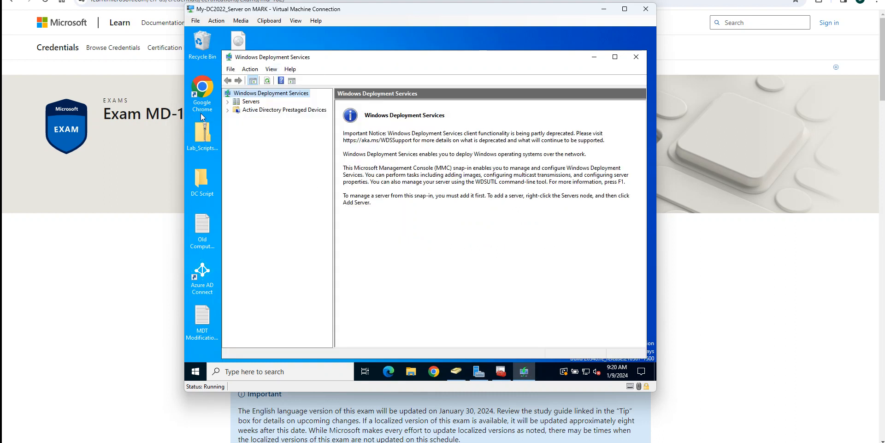
left_click(228, 101)
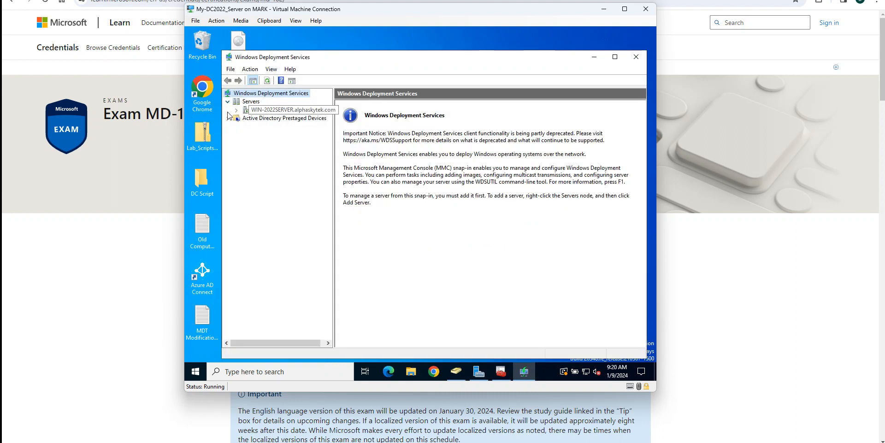
left_click(236, 109)
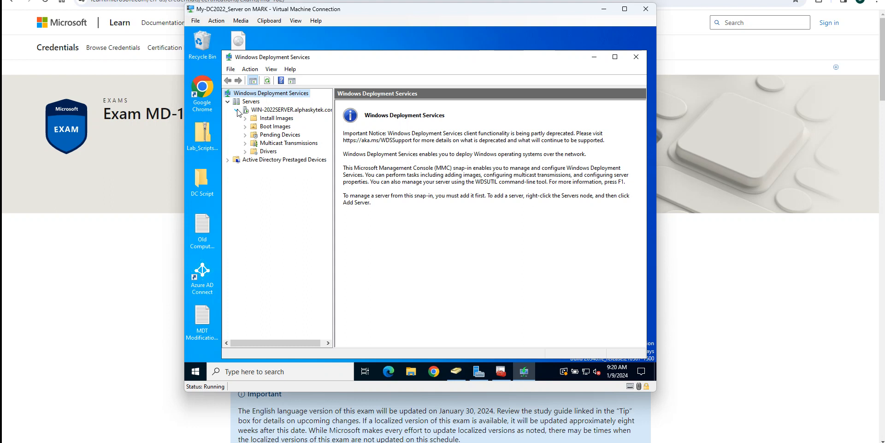
left_click(282, 127)
- Replace the Lite Touch x64 boot image with C:\DeploymentShare\Boot\LiteTouchPE_x64.wim, keeping the name and description Lite Touch Windows PE (x64)
right_click(385, 116)
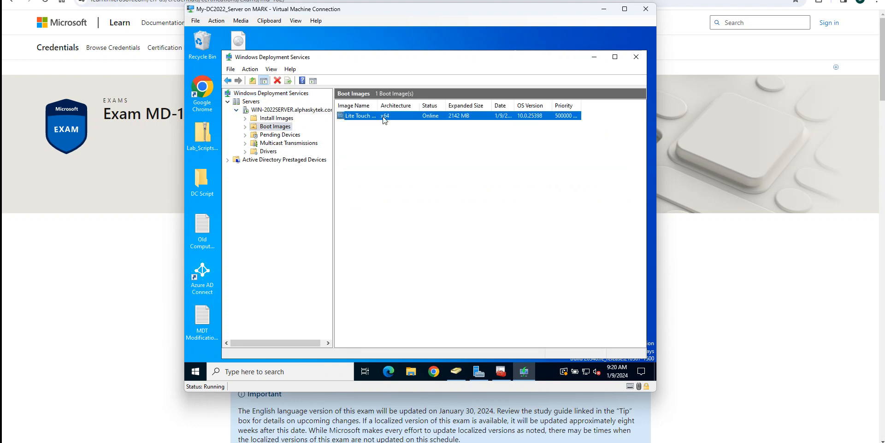
left_click(417, 153)
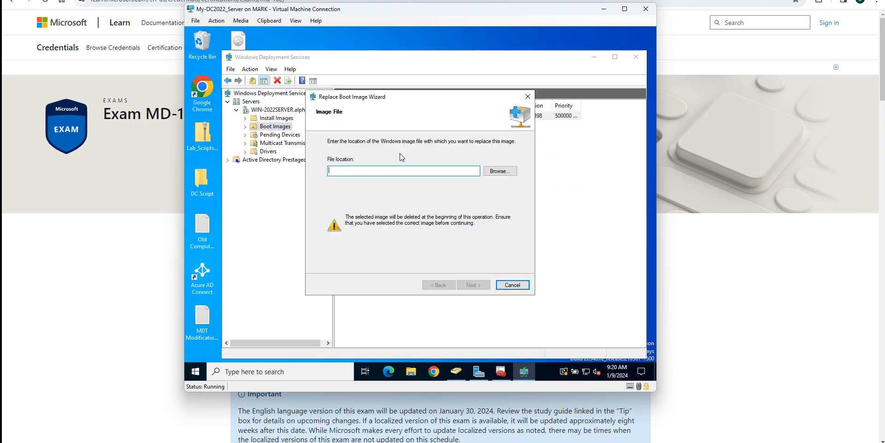
left_click(493, 173)
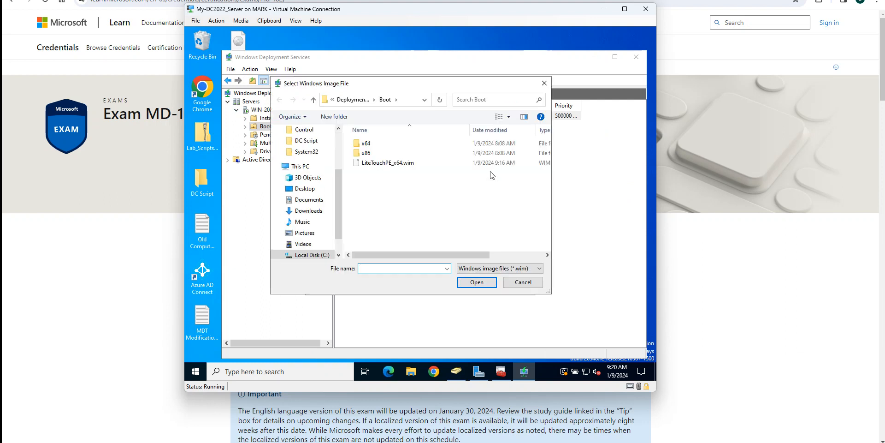
left_click(387, 164)
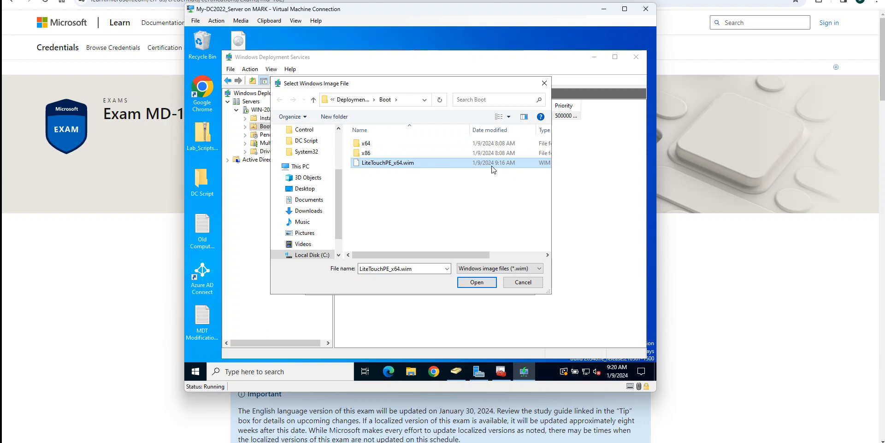
left_click(477, 282)
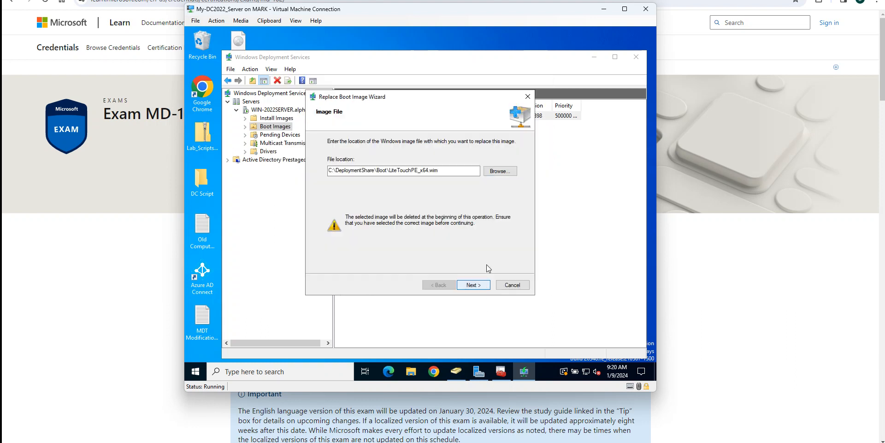
left_click(473, 285)
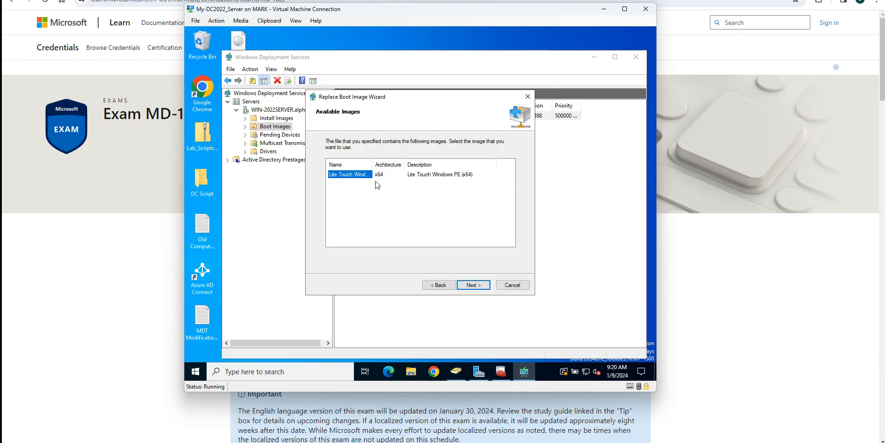
left_click(479, 285)
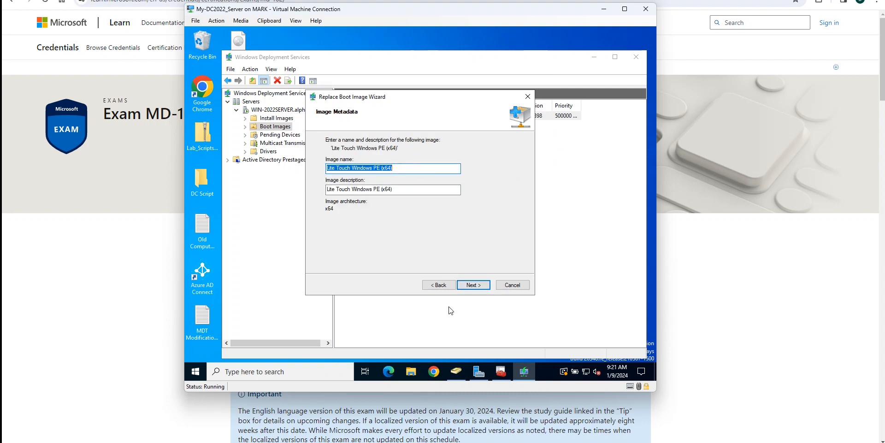
left_click(478, 286)
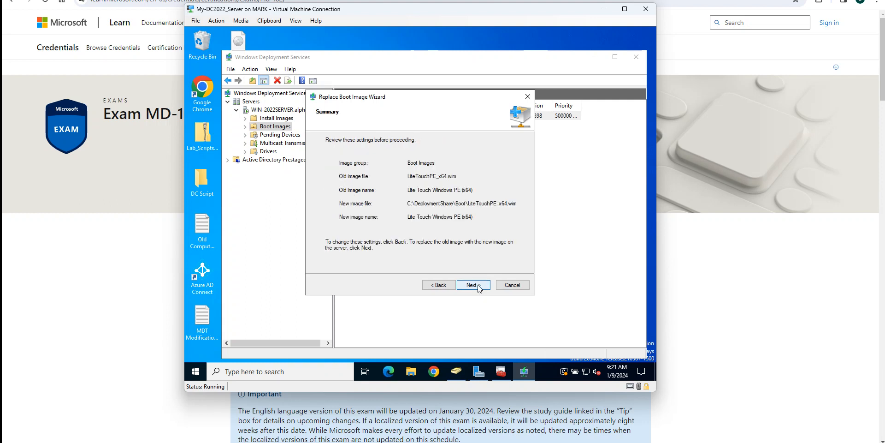
left_click(479, 285)
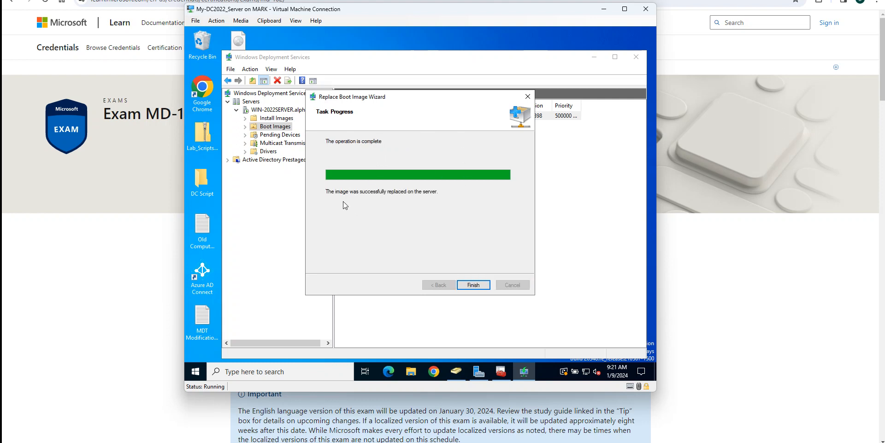
left_click(475, 285)
left_click(387, 116)
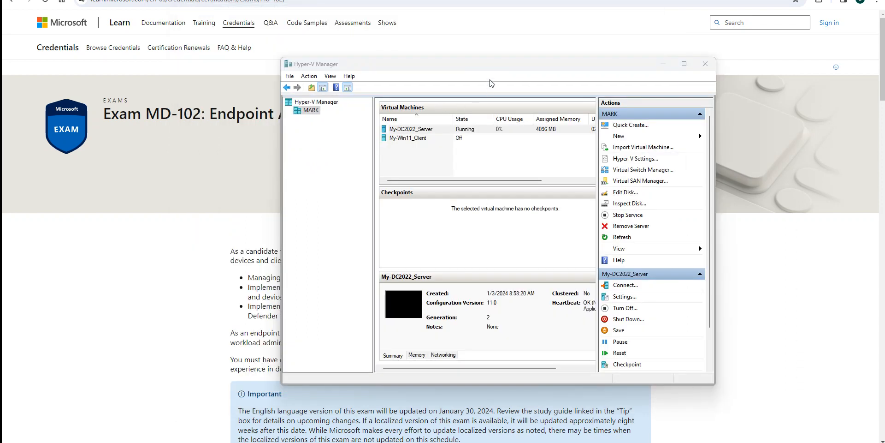
- Start a new virtual machine in Hyper-V Manager, naming it Win11-DeployDemo and choosing Generation 2
left_click(632, 139)
left_click(742, 136)
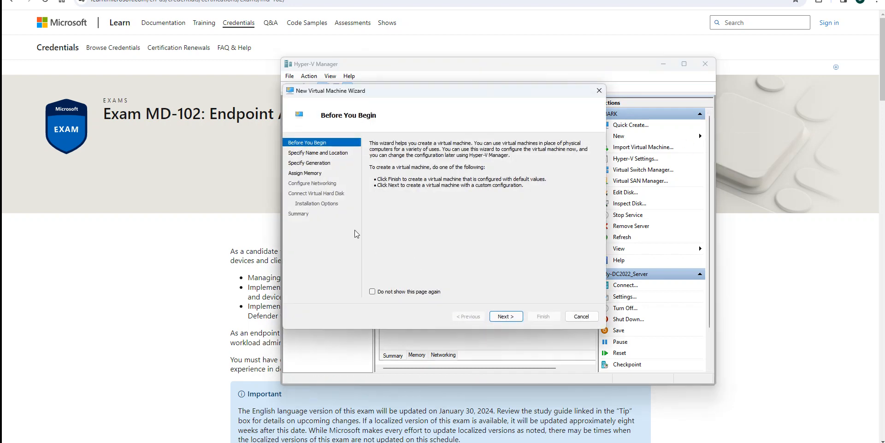
left_click(506, 316)
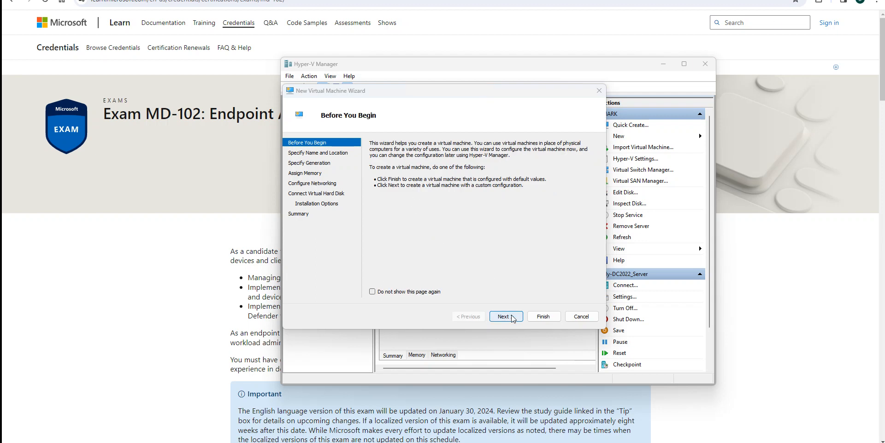
left_click(506, 316)
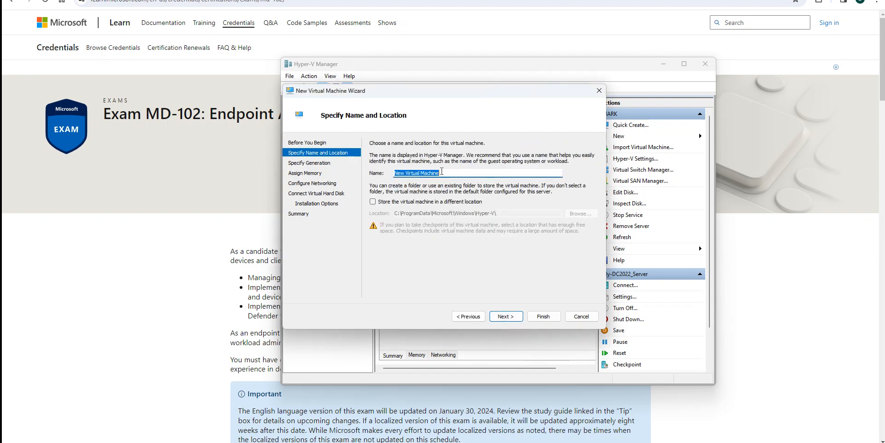
type("Win11-DeployDemo")
left_click(517, 316)
left_click(395, 182)
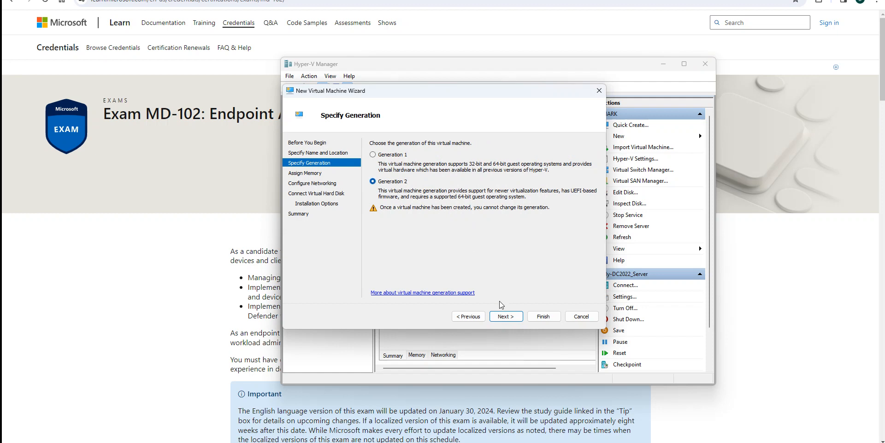
left_click(523, 319)
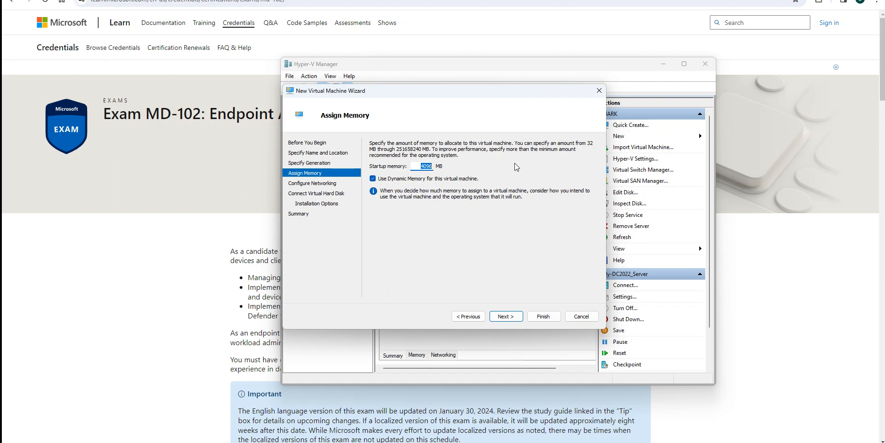
- Set the startup memory to 3000 MB without dynamic memory and connect the network adapter to External_Internet_Switch
left_click(421, 166)
left_click(373, 179)
left_click(505, 316)
left_click(452, 161)
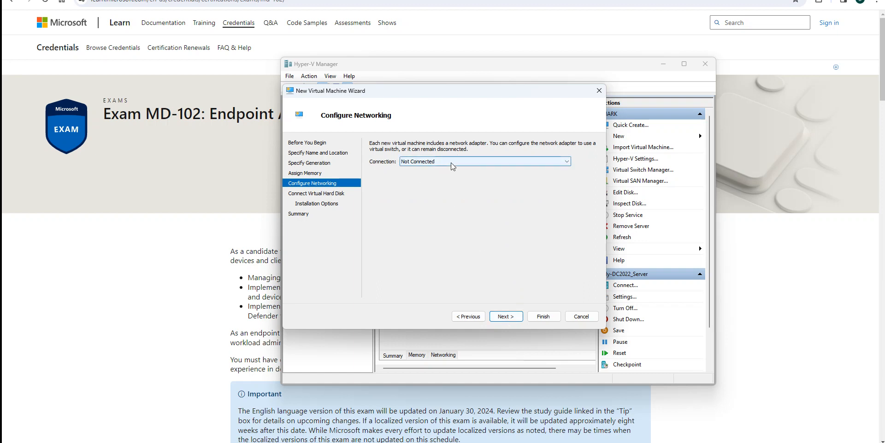
left_click(433, 175)
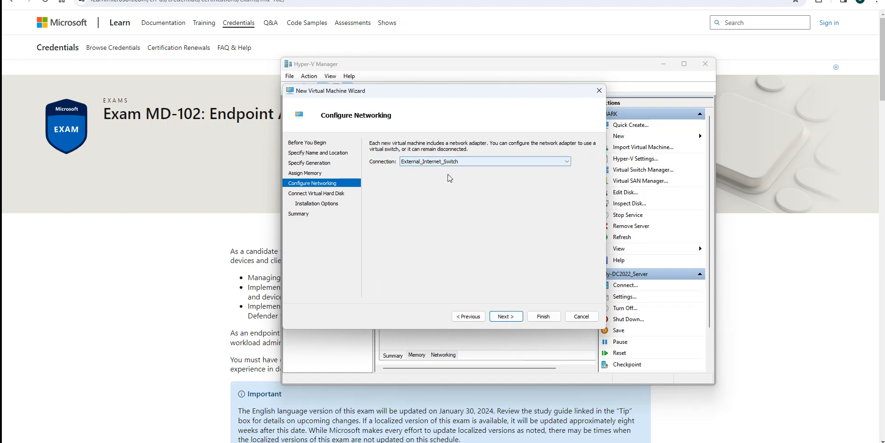
left_click(506, 316)
- Store the new virtual hard disk in C:\VMs\VHD_Files
left_click(576, 196)
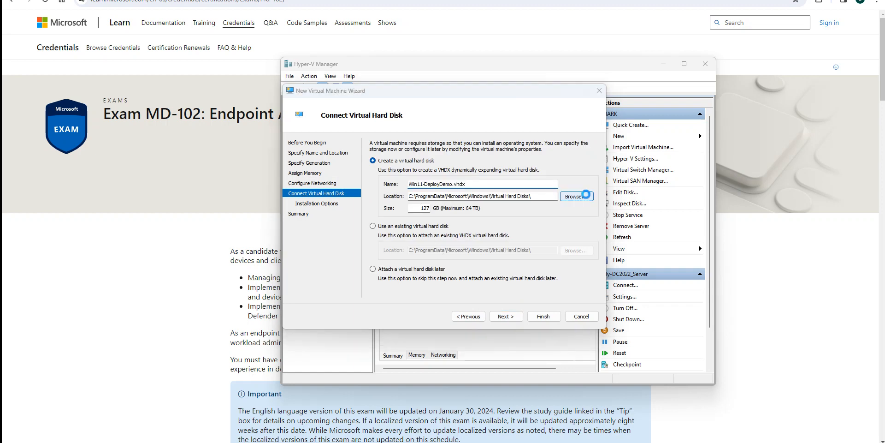
left_click(332, 247)
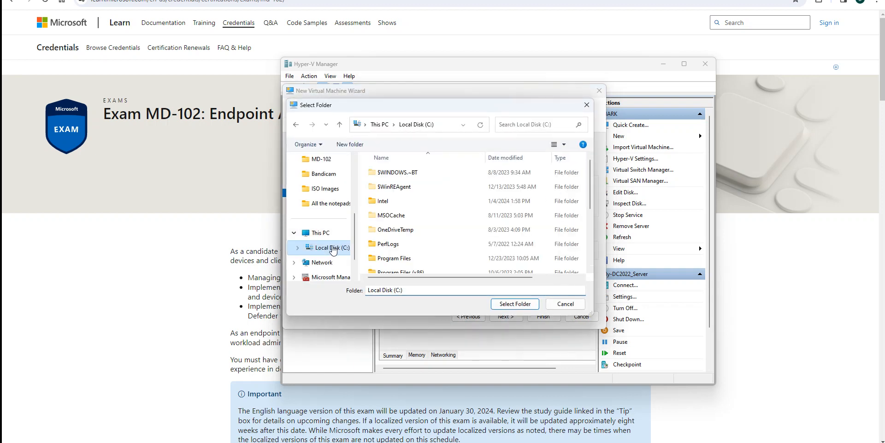
scroll(457, 217, "down", 3)
double_click(395, 238)
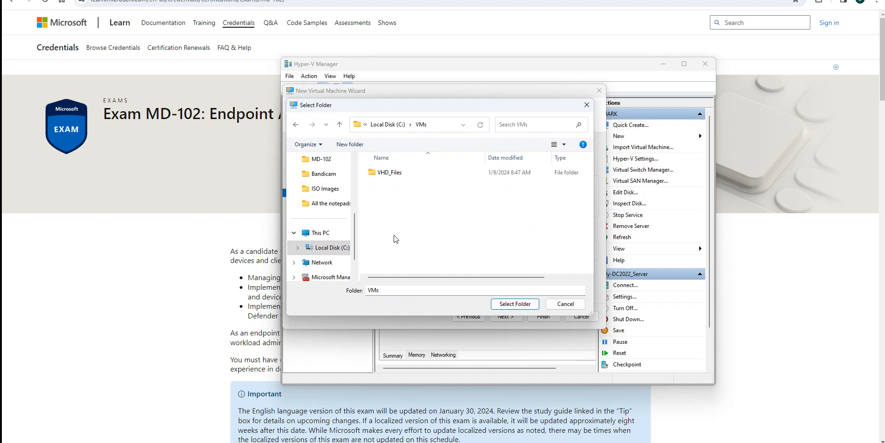
double_click(396, 173)
left_click(515, 304)
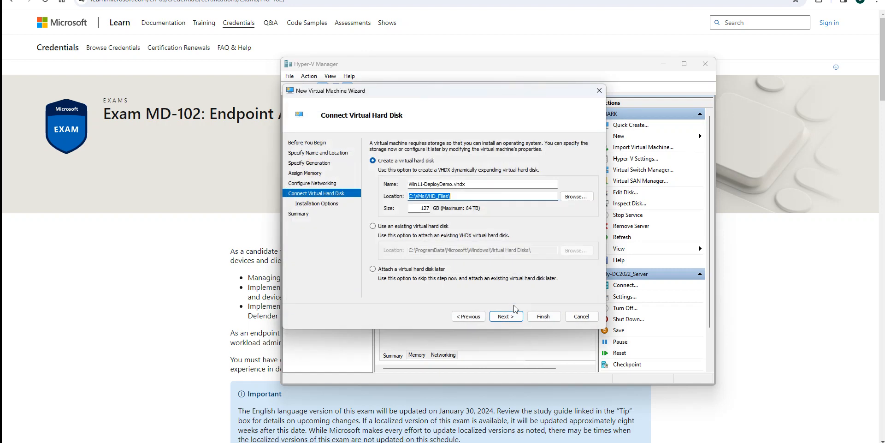
- Set the virtual hard disk size to 40 GB and finish creating the machine with the operating system left for later installation
left_click_drag(419, 209, 486, 210)
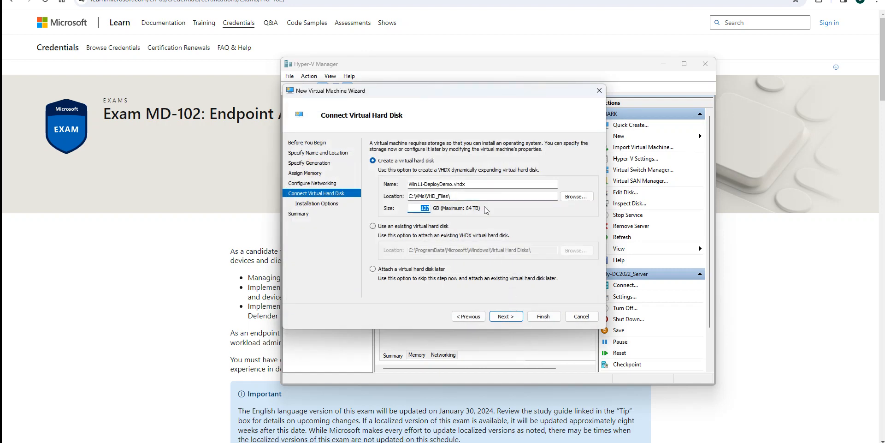
type("40")
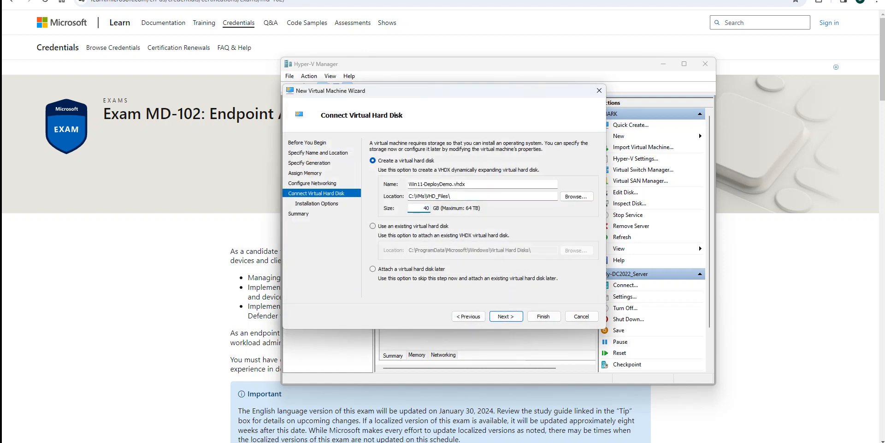
left_click(509, 319)
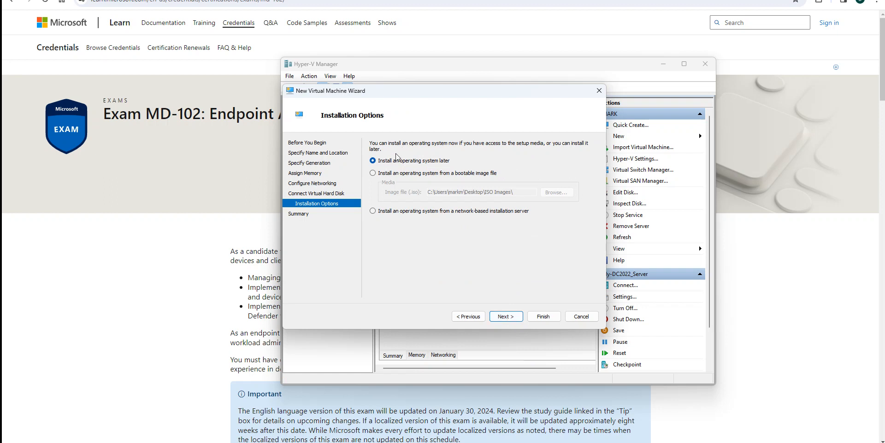
left_click(507, 318)
left_click(533, 317)
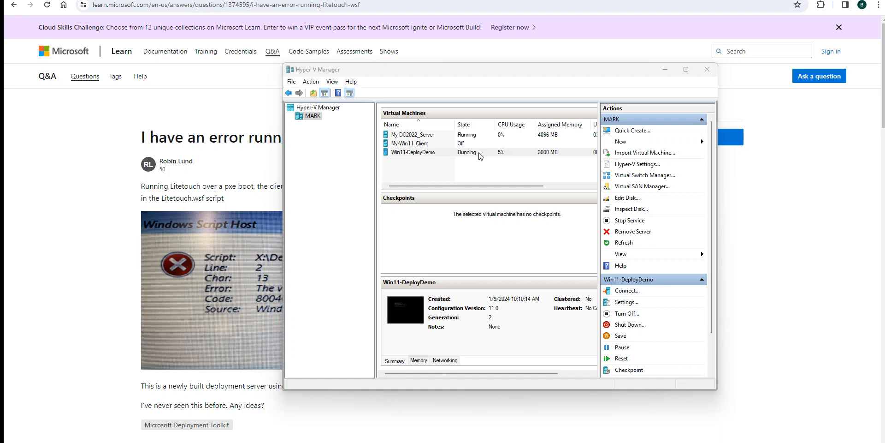
- Connect to Win11-DeployDemo, boot it from the WDS network service, and close the script error and command prompt
right_click(480, 156)
left_click(491, 159)
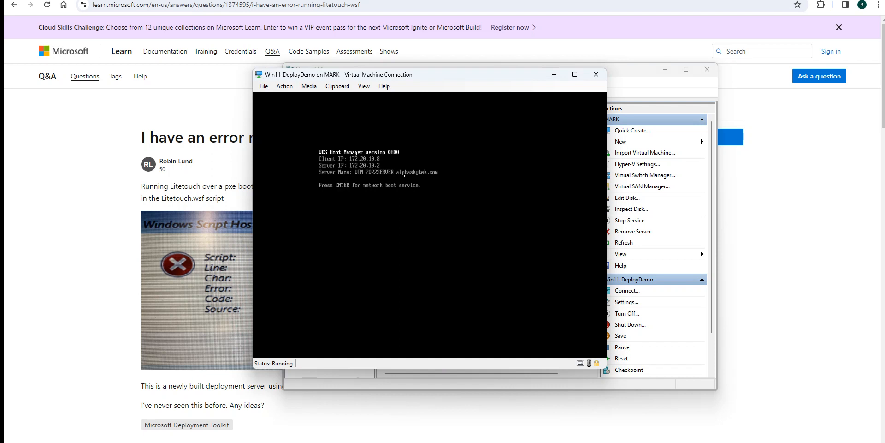
key("Return")
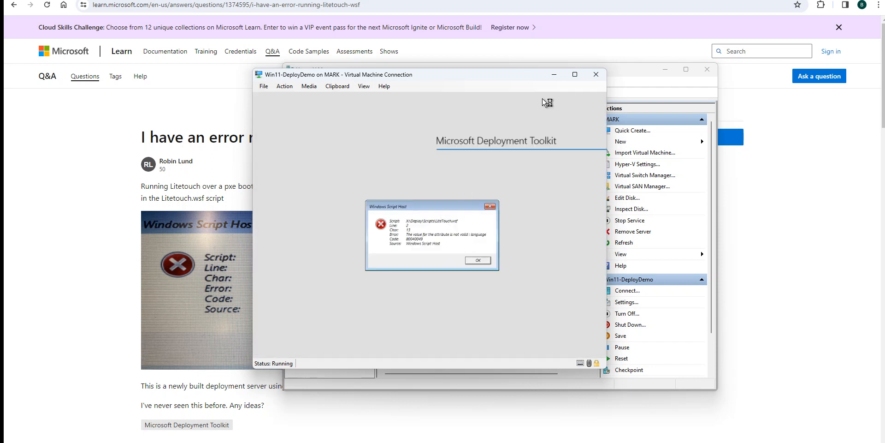
left_click(478, 261)
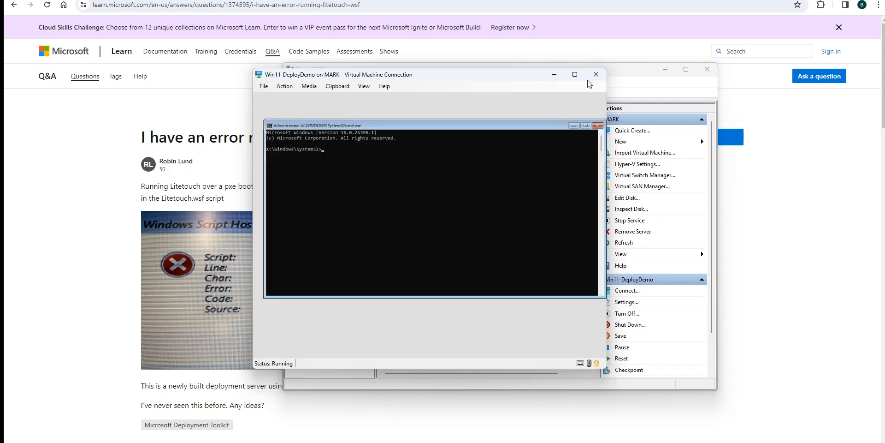
left_click(597, 126)
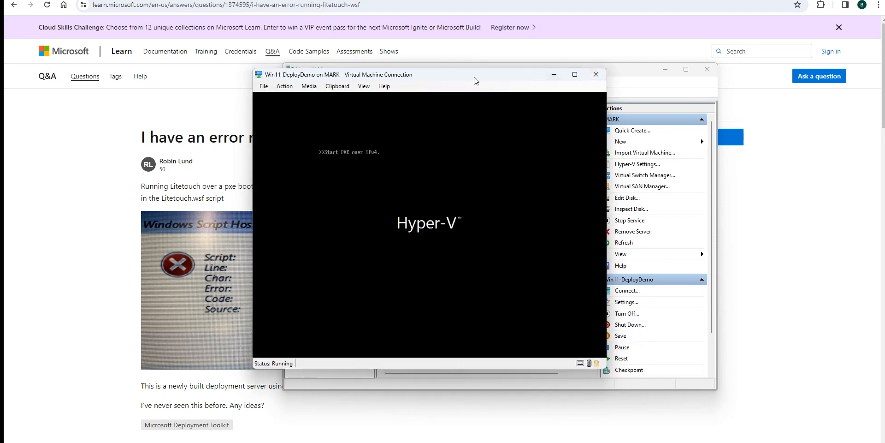
- Close the Win11-DeployDemo connection window and turn off the virtual machine
left_click(596, 73)
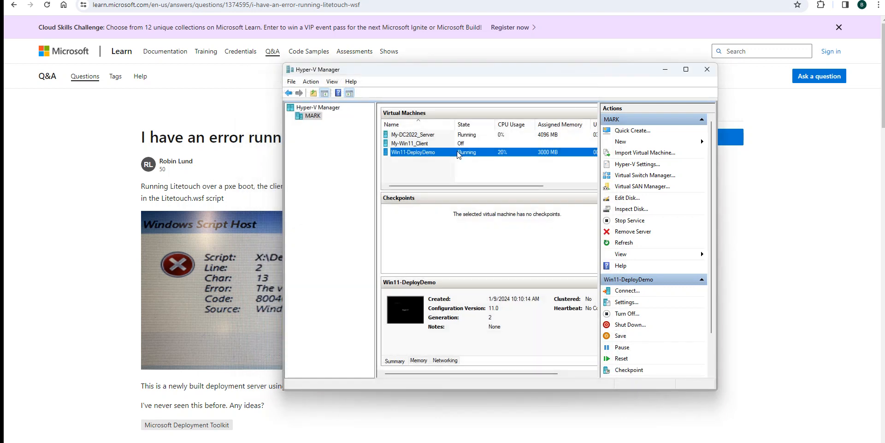
right_click(493, 154)
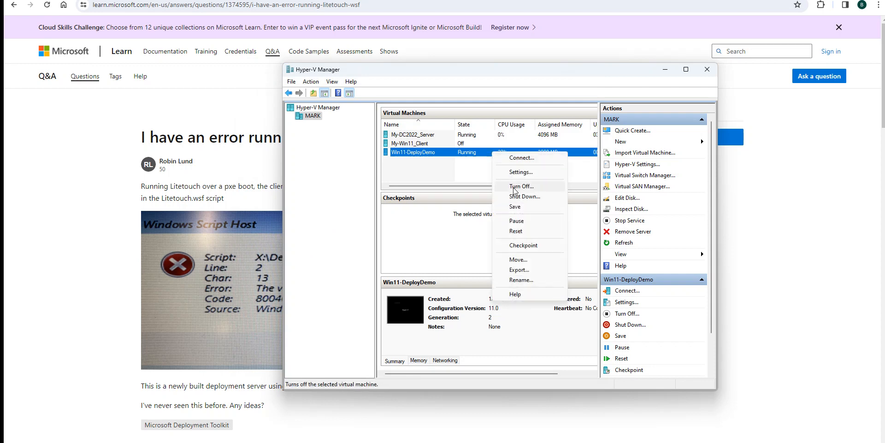
left_click(522, 186)
- Minimize Hyper-V Manager and read the Microsoft Q&A question on the Litetouch.wsf error and the comment on the ADK and PE add-on
left_click(664, 70)
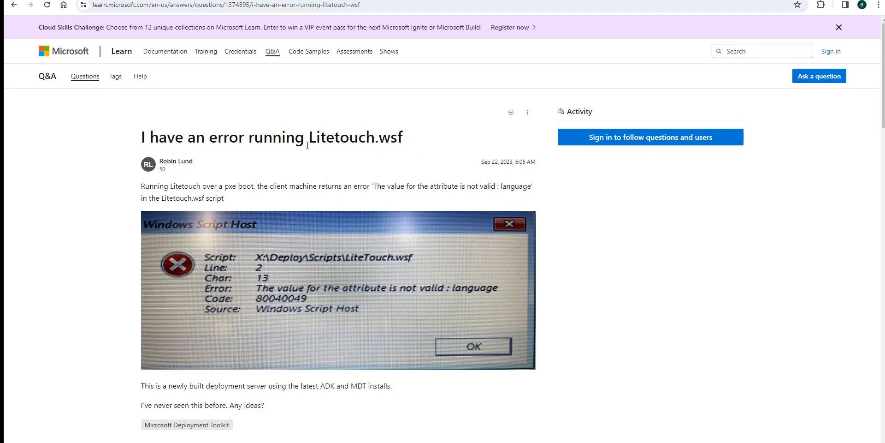
scroll(337, 170, "down", 2)
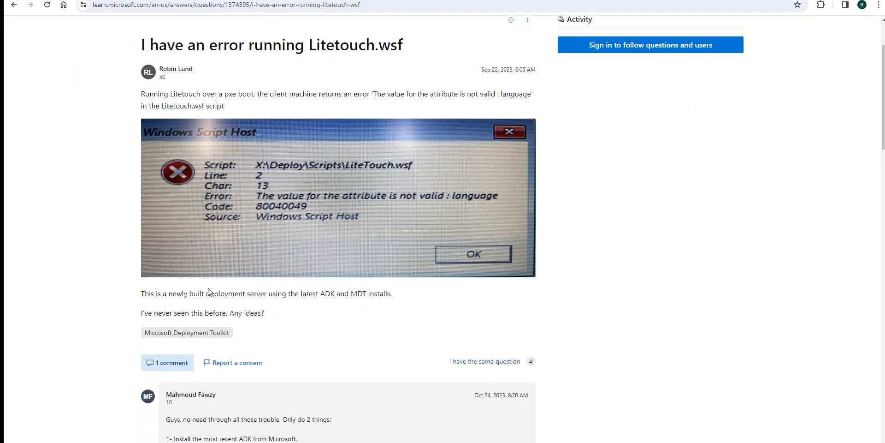
scroll(226, 299, "down", 2)
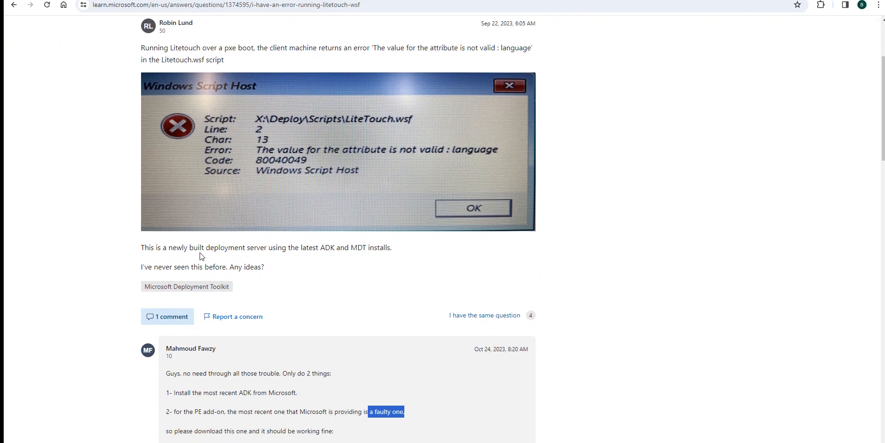
scroll(243, 258, "down", 1)
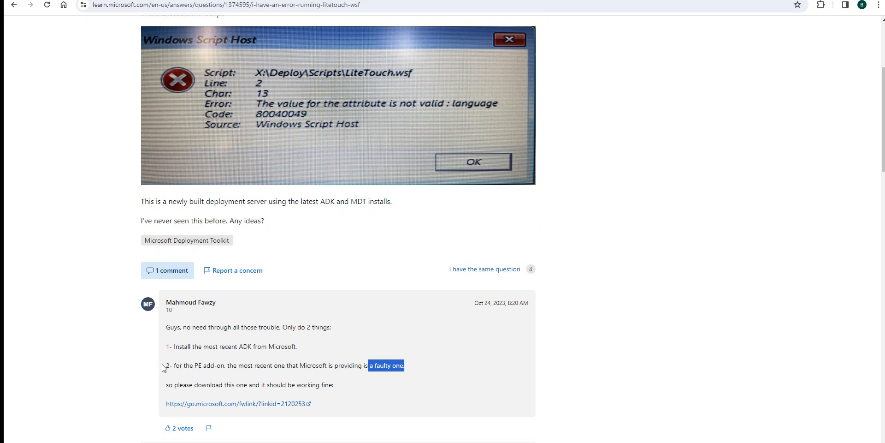
left_click_drag(165, 365, 409, 368)
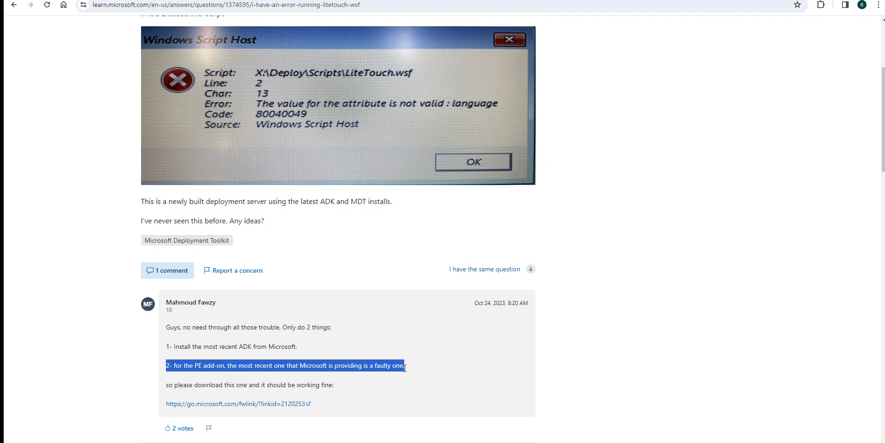
left_click_drag(344, 367, 405, 367)
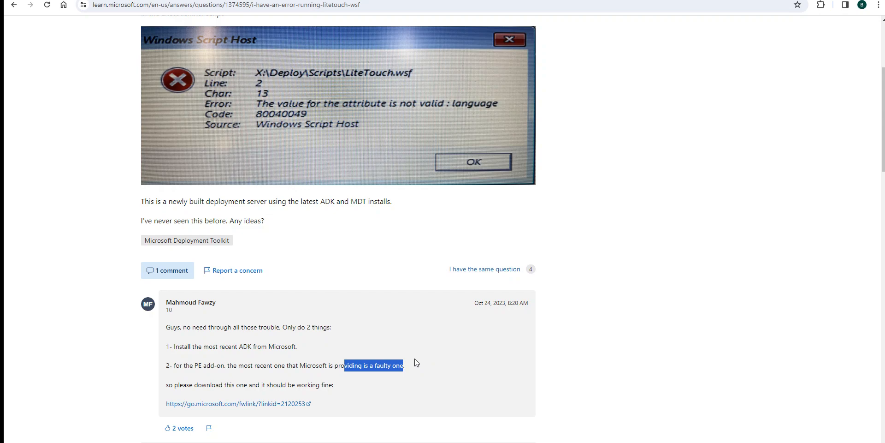
scroll(415, 362, "up", 4)
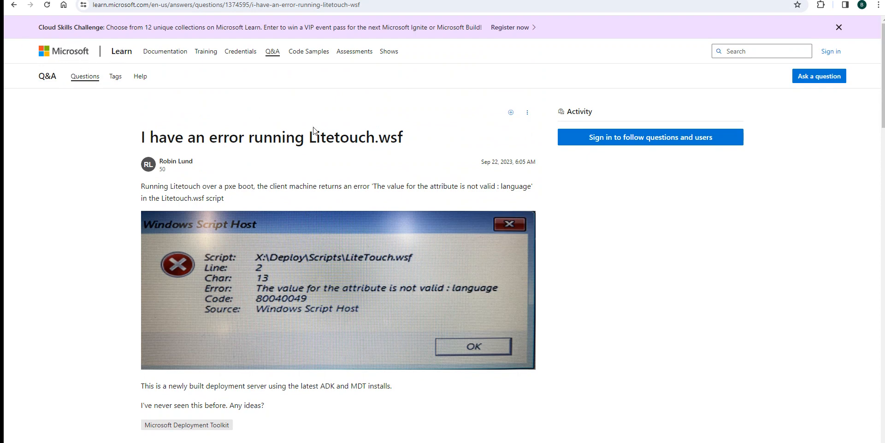
scroll(686, 263, "down", 2)
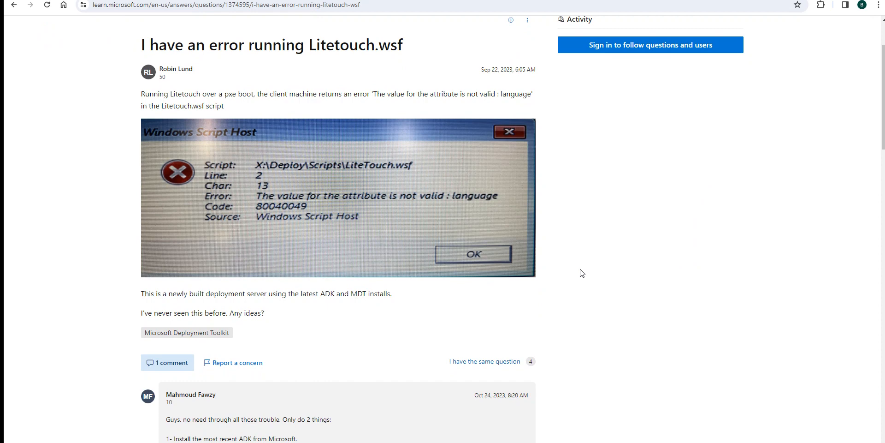
scroll(586, 269, "down", 1)
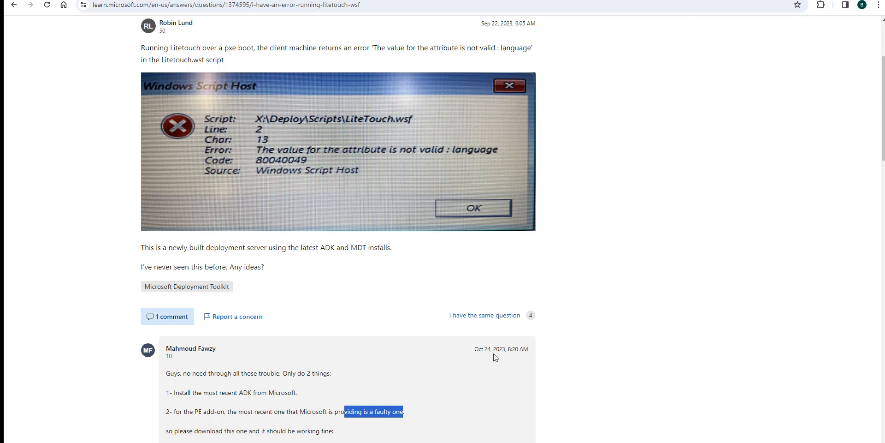
left_click_drag(476, 350, 529, 350)
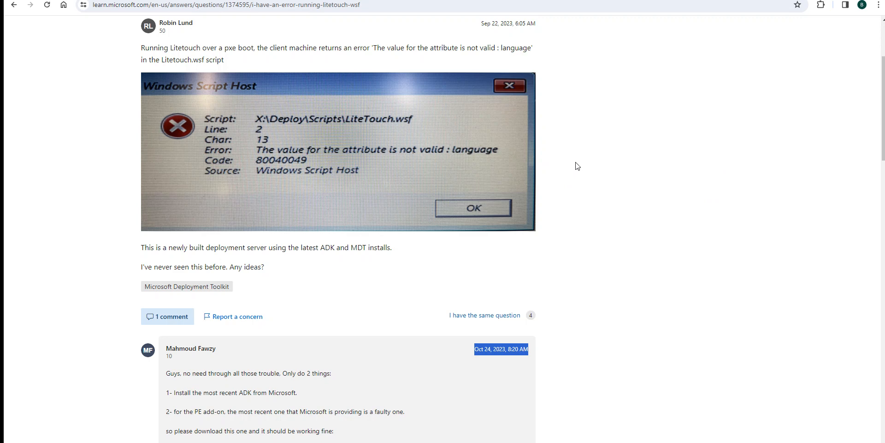
- Read through the answers to the Litetouch.wsf question for the suggested ADK and PE versions
scroll(577, 167, "down", 2)
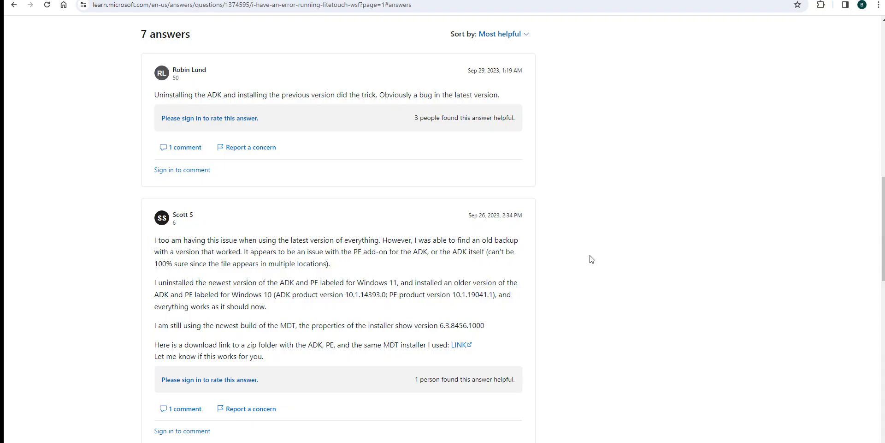
scroll(697, 265, "up", 7)
scroll(697, 265, "up", 7)
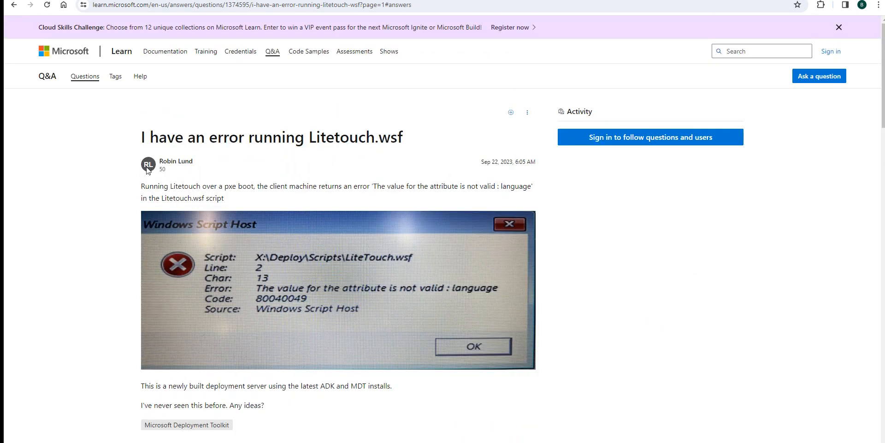
scroll(634, 242, "down", 15)
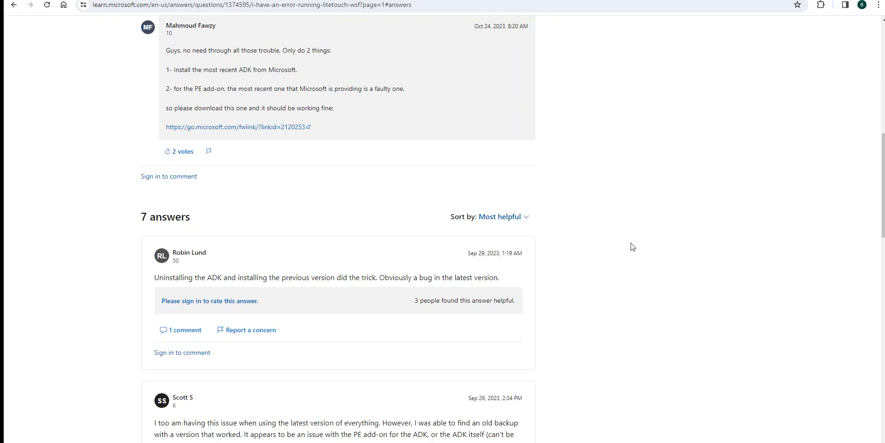
scroll(372, 238, "down", 4)
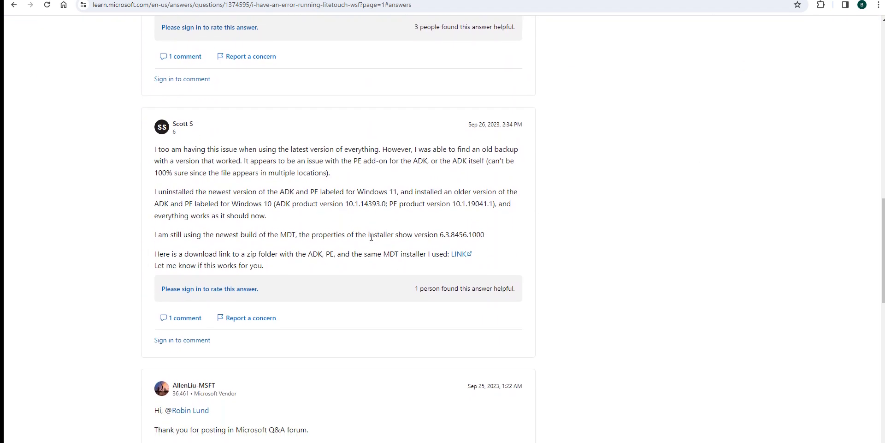
- Look through the remaining answers and review the original Litetouch.wsf question and its replies on ADK and PE versions
scroll(371, 240, "down", 10)
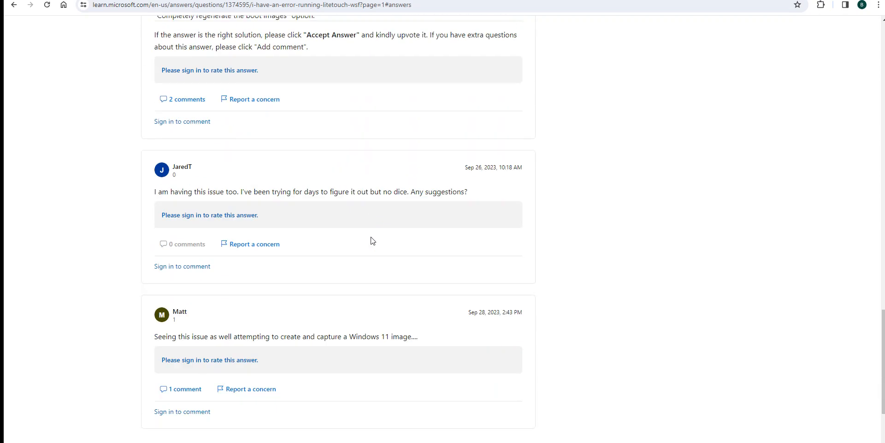
scroll(530, 219, "up", 8)
scroll(534, 219, "up", 20)
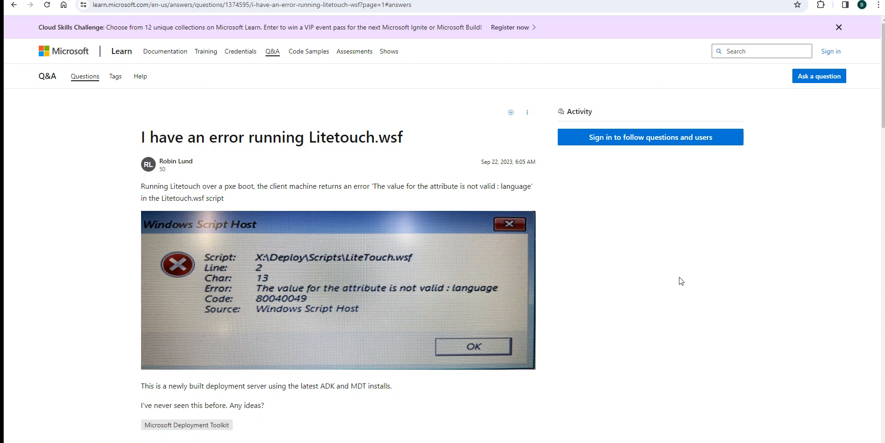
scroll(649, 277, "down", 4)
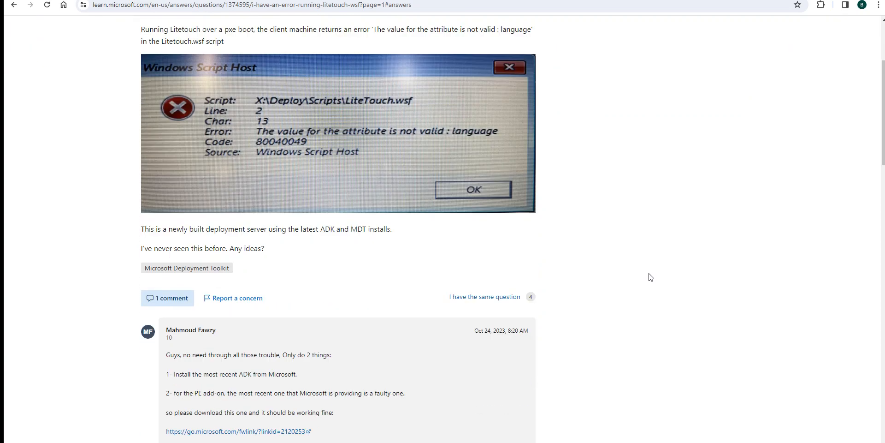
scroll(650, 277, "down", 11)
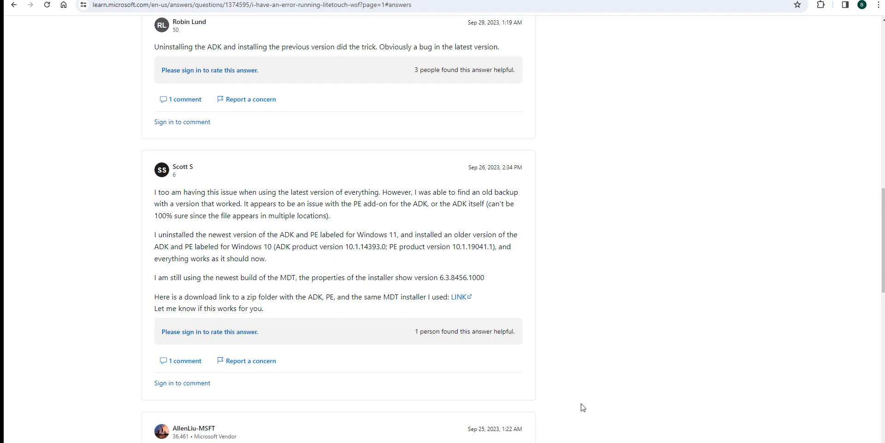
- Switch to the My-DC2022_Server virtual machine, view the Windows Deployment Services console from Server Manager, close it, and minimize the virtual machine
key("alt+Tab")
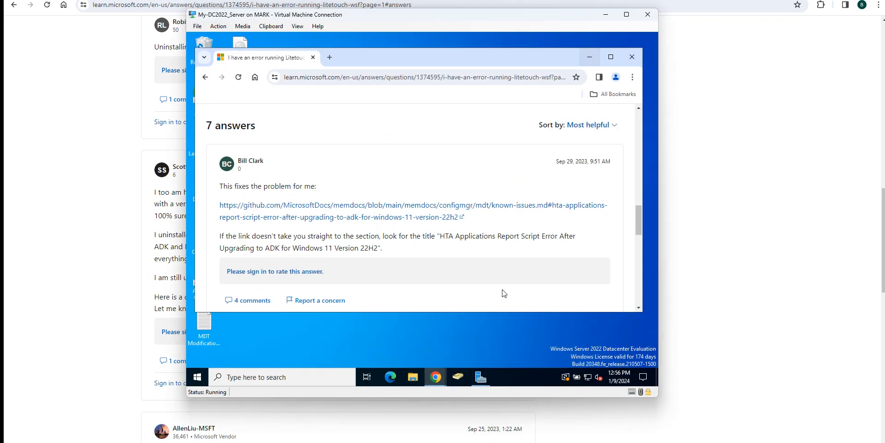
left_click(589, 58)
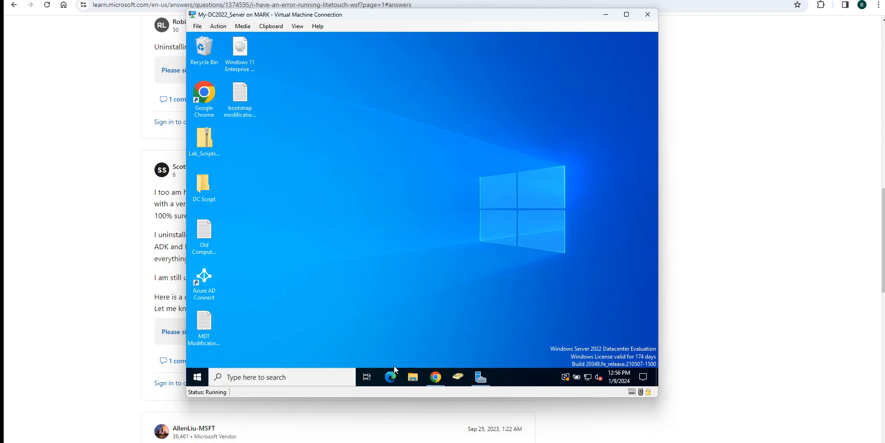
left_click(477, 377)
left_click(544, 96)
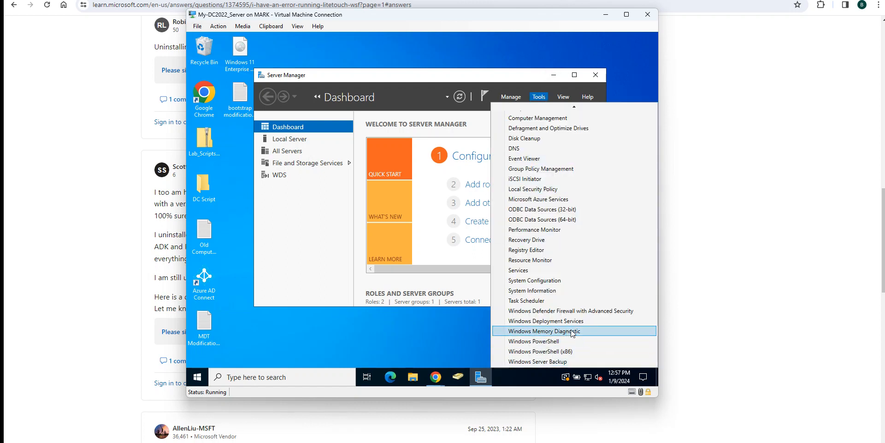
left_click(586, 322)
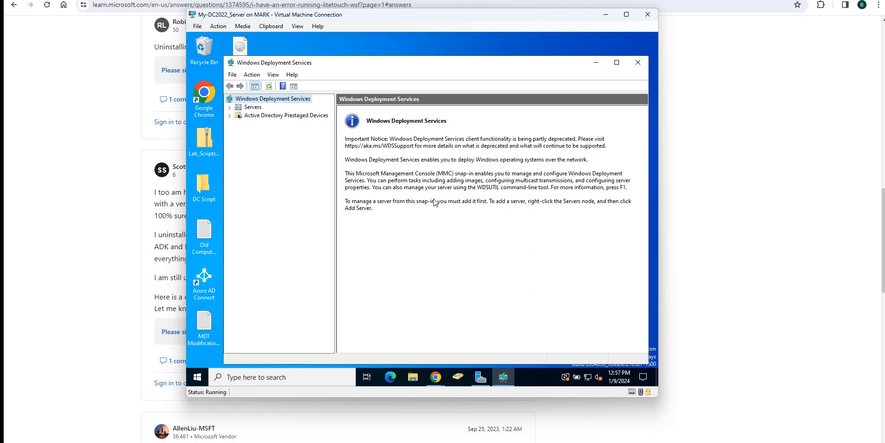
left_click(638, 64)
left_click(606, 15)
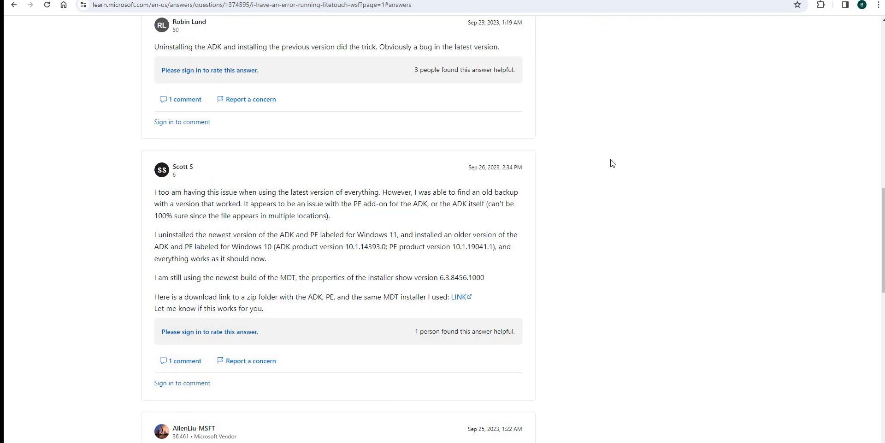
- Recheck the Litetouch.wsf answers to the end of the first page, including the advice on regenerating the boot images
scroll(613, 163, "down", 5)
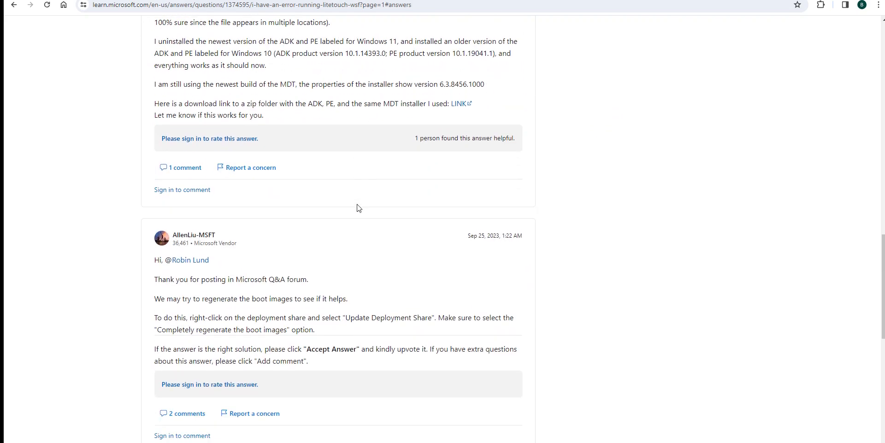
scroll(611, 212, "up", 10)
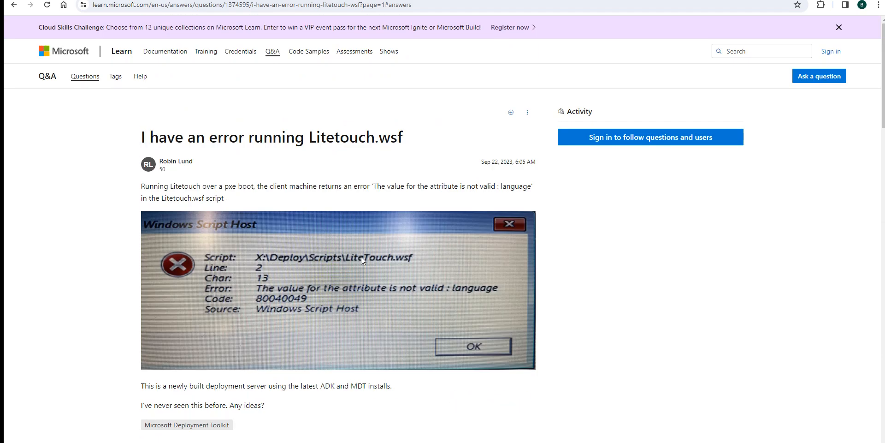
scroll(614, 239, "down", 12)
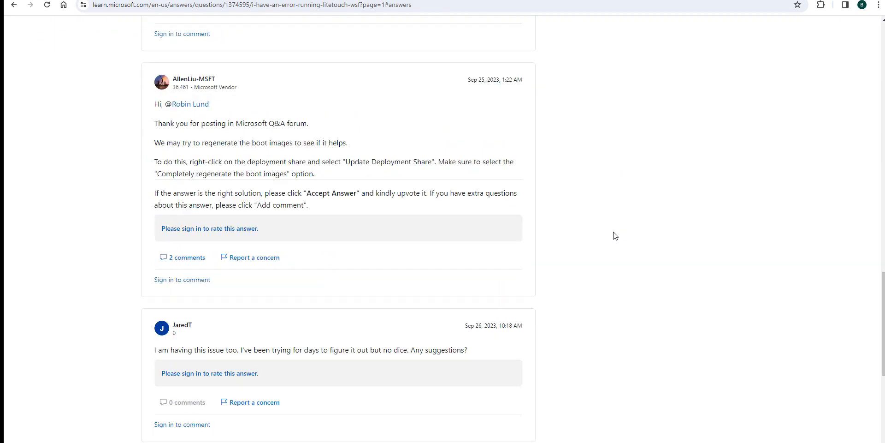
scroll(614, 236, "down", 5)
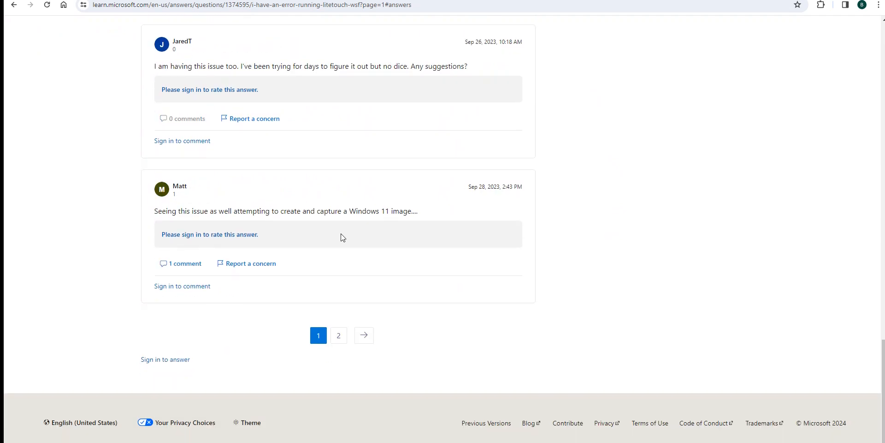
scroll(636, 298, "up", 8)
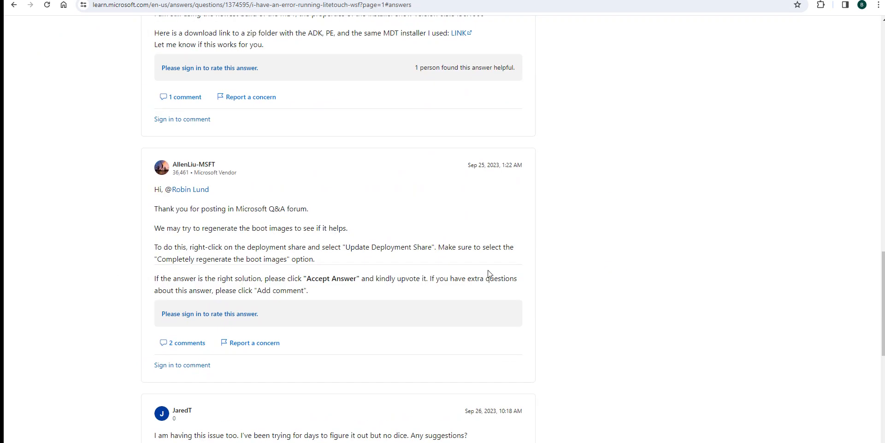
scroll(490, 275, "up", 4)
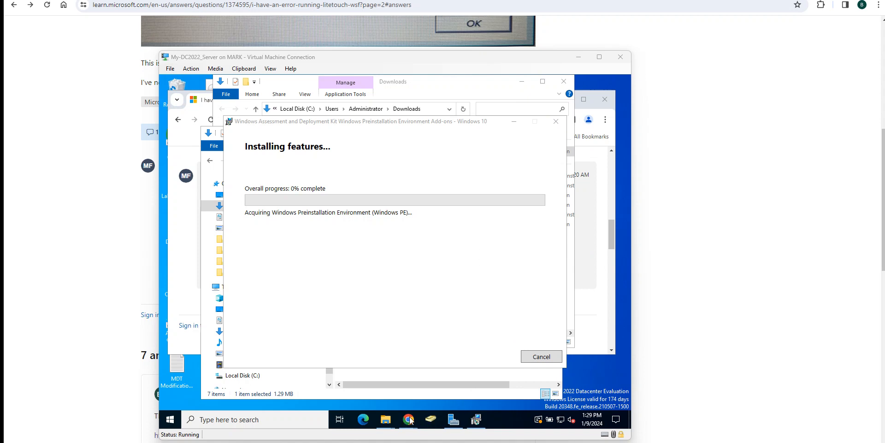
- Review the comment on pairing the most recent ADK with the linked PE add-on, and return to the PE add-on installer in My-DC2022_Server
left_click(692, 135)
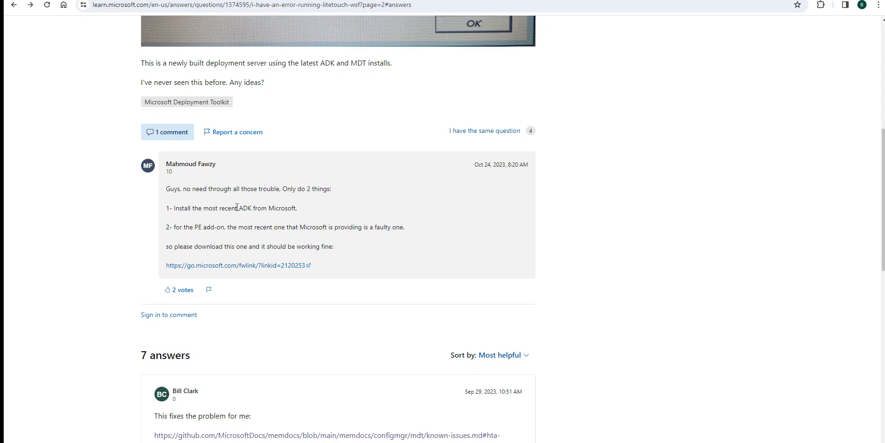
scroll(437, 300, "down", 5)
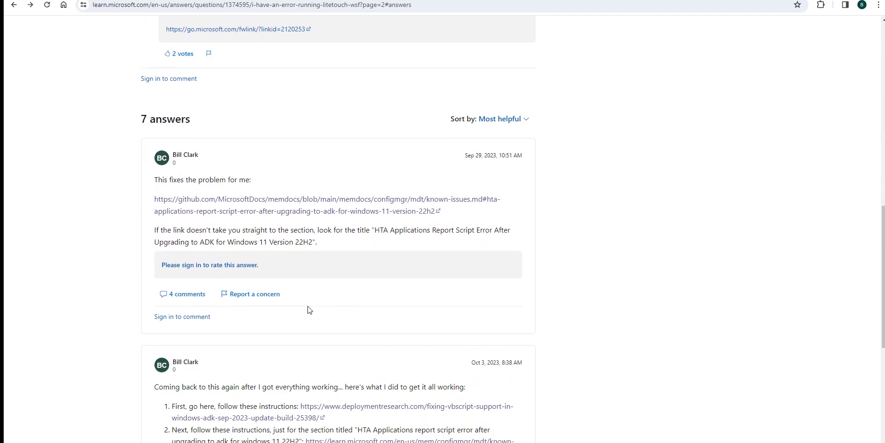
scroll(318, 310, "up", 5)
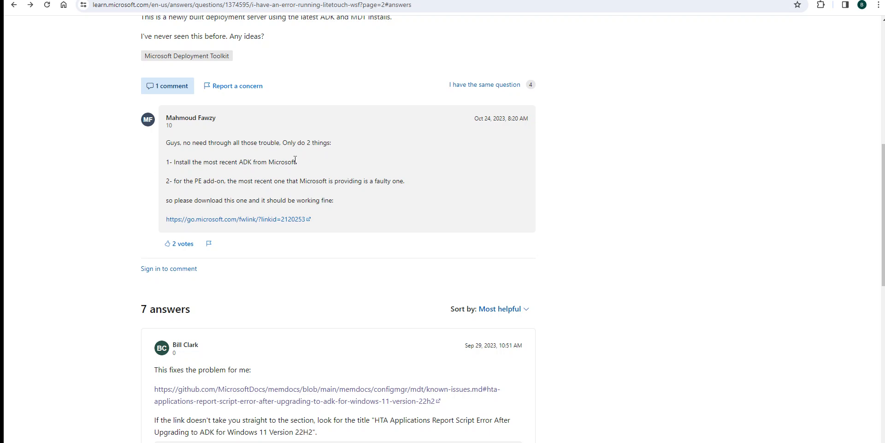
left_click_drag(293, 162, 228, 161)
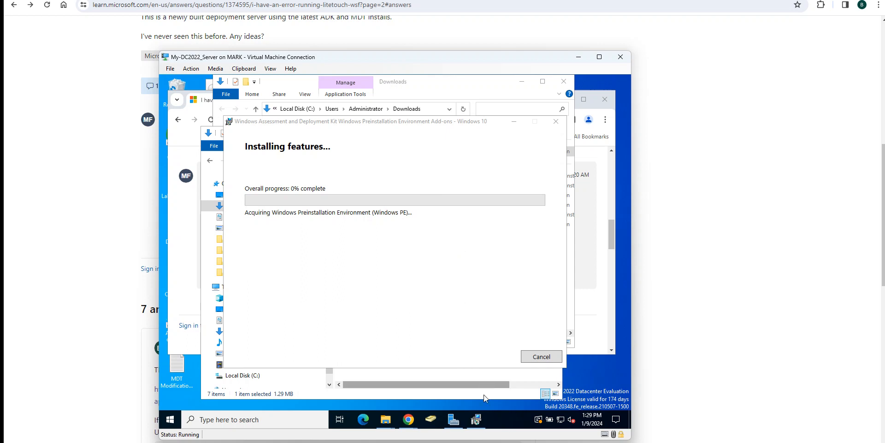
mouse_move(480, 422)
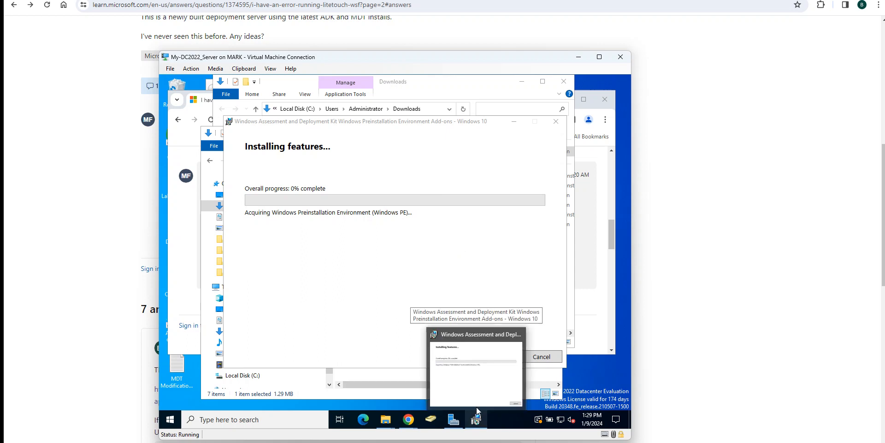
left_click(454, 230)
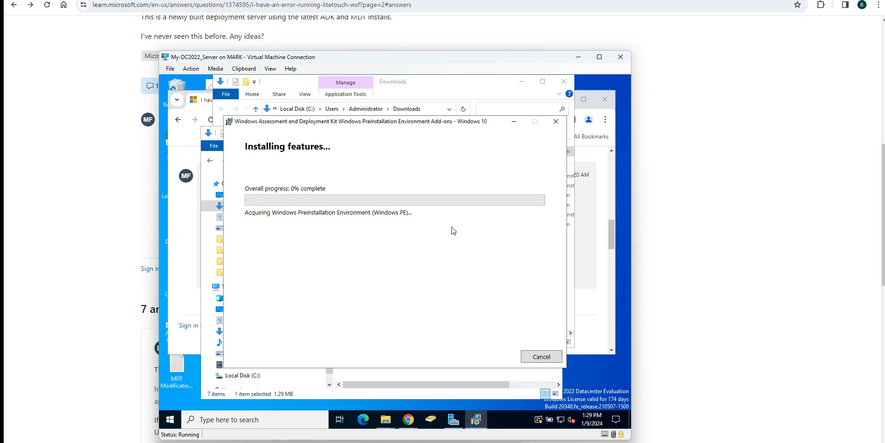